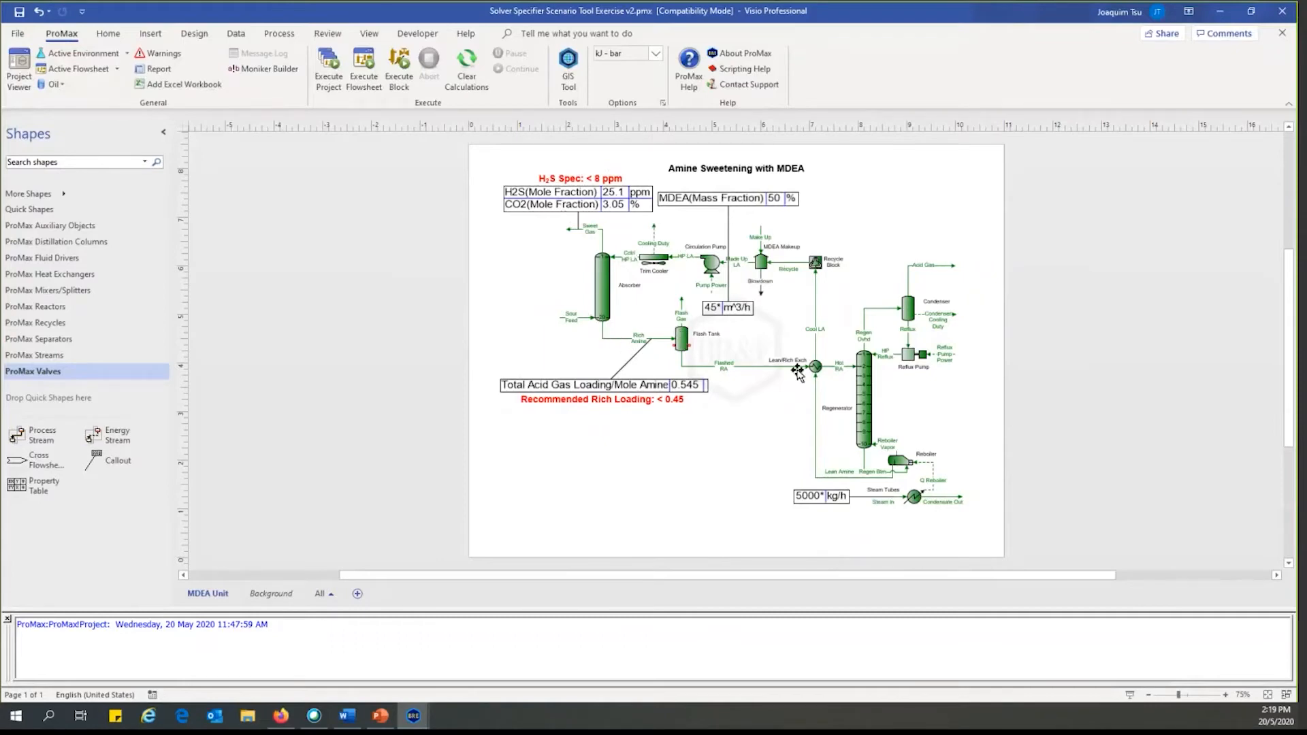
# - Create a simple specifier for the total mass flow of the Steam In stream and name it "Steam Flow Specifier"
pyautogui.moveTo(874, 389)
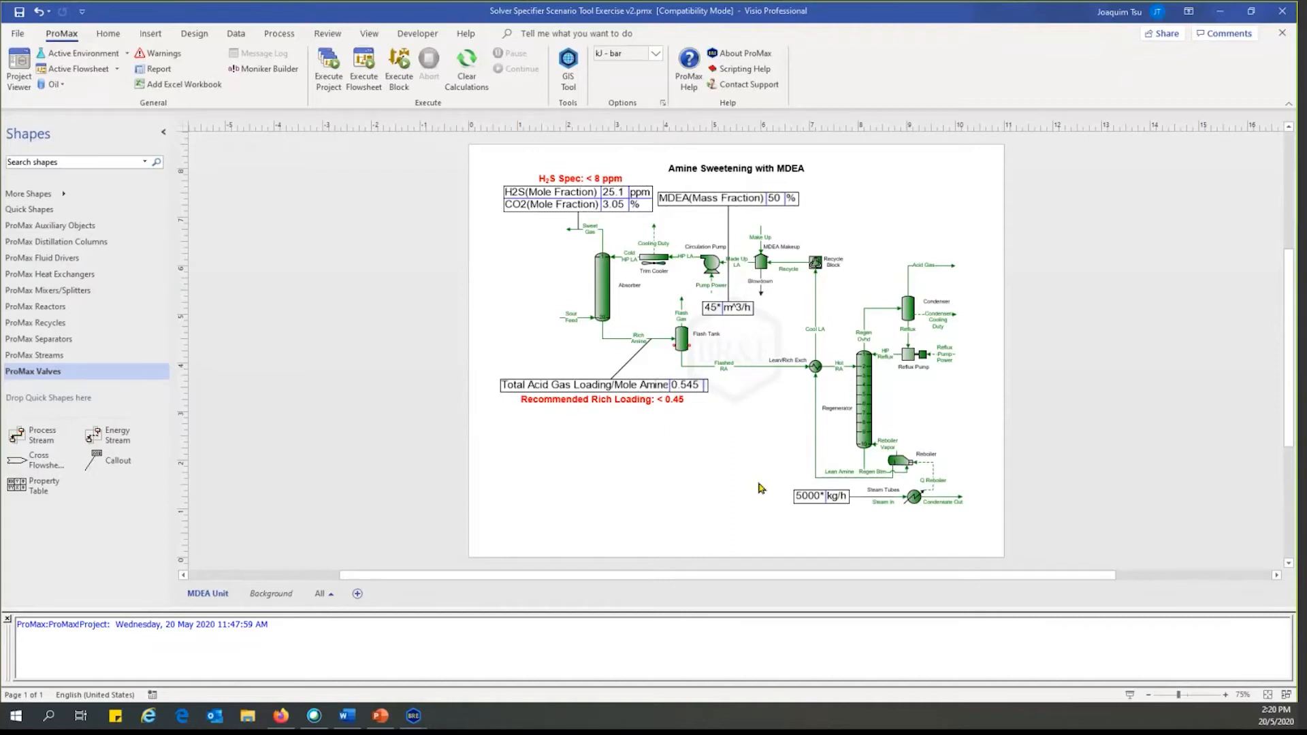
pyautogui.moveTo(900, 502)
pyautogui.doubleClick(899, 499)
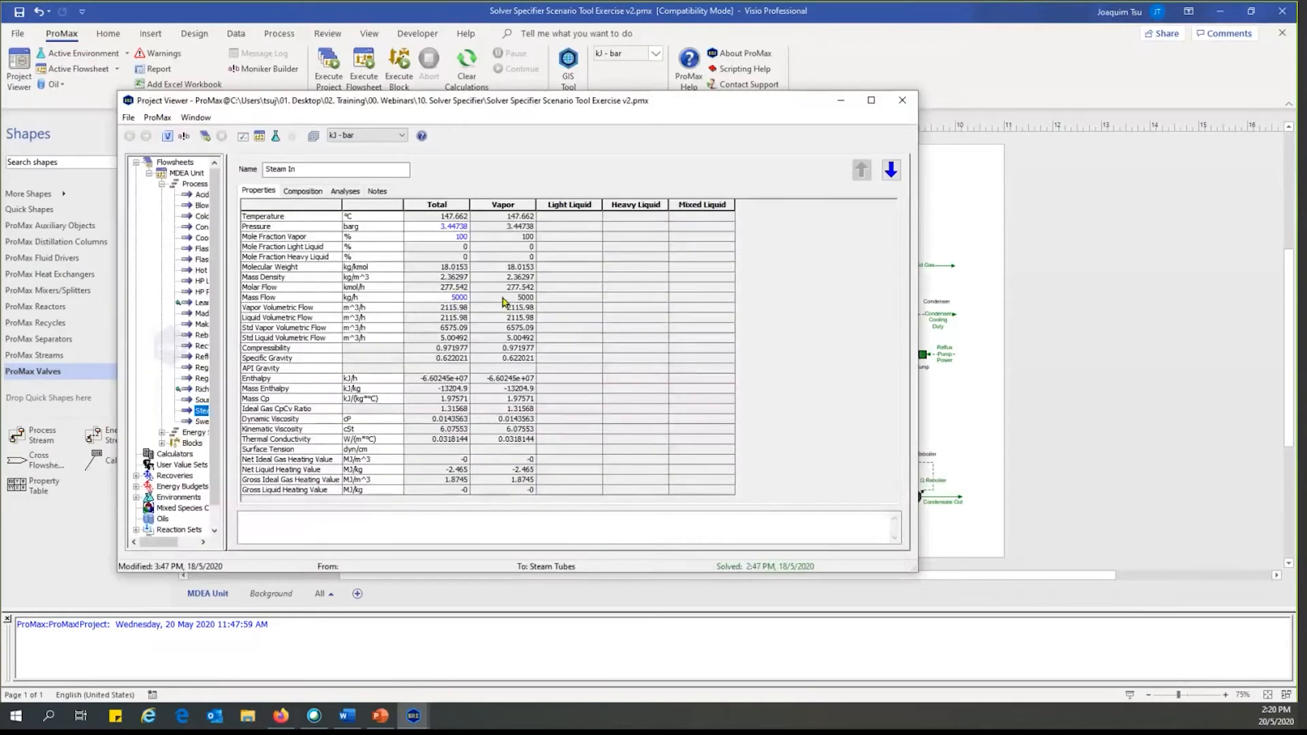
pyautogui.click(452, 297)
pyautogui.rightClick(446, 297)
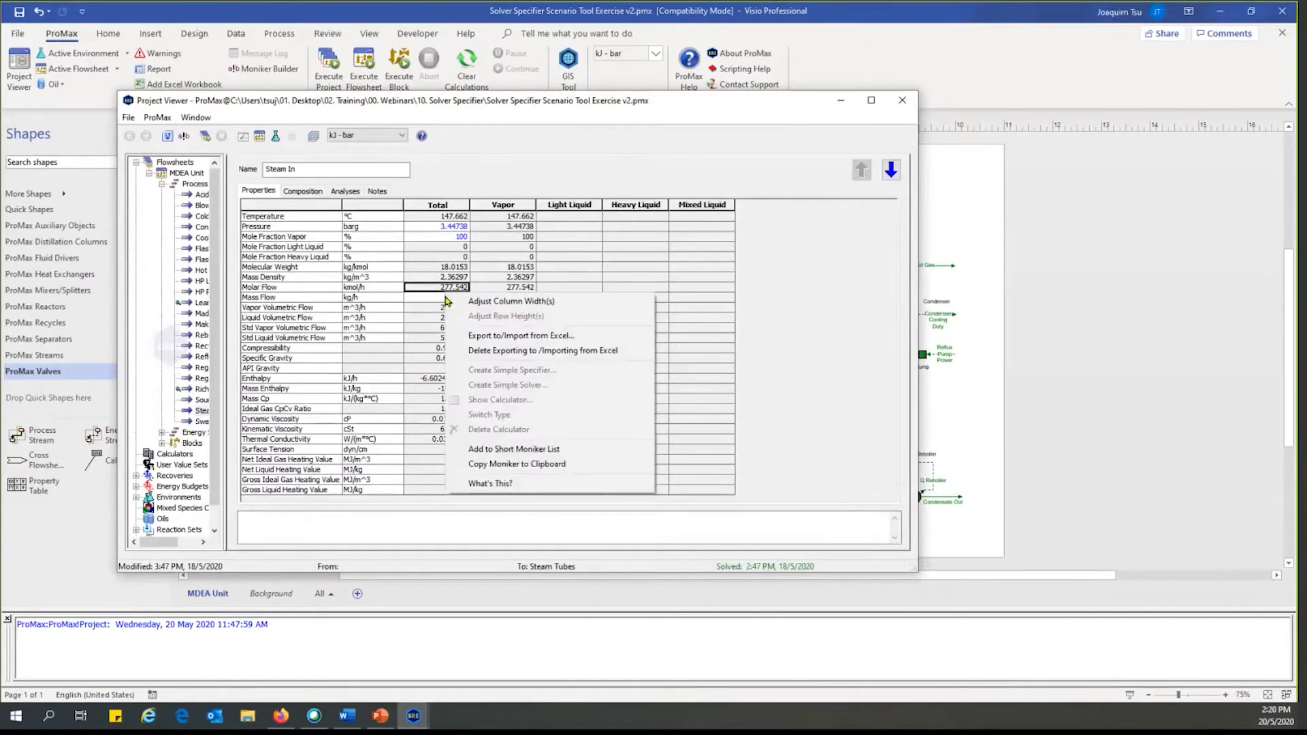
pyautogui.click(443, 298)
pyautogui.rightClick(440, 297)
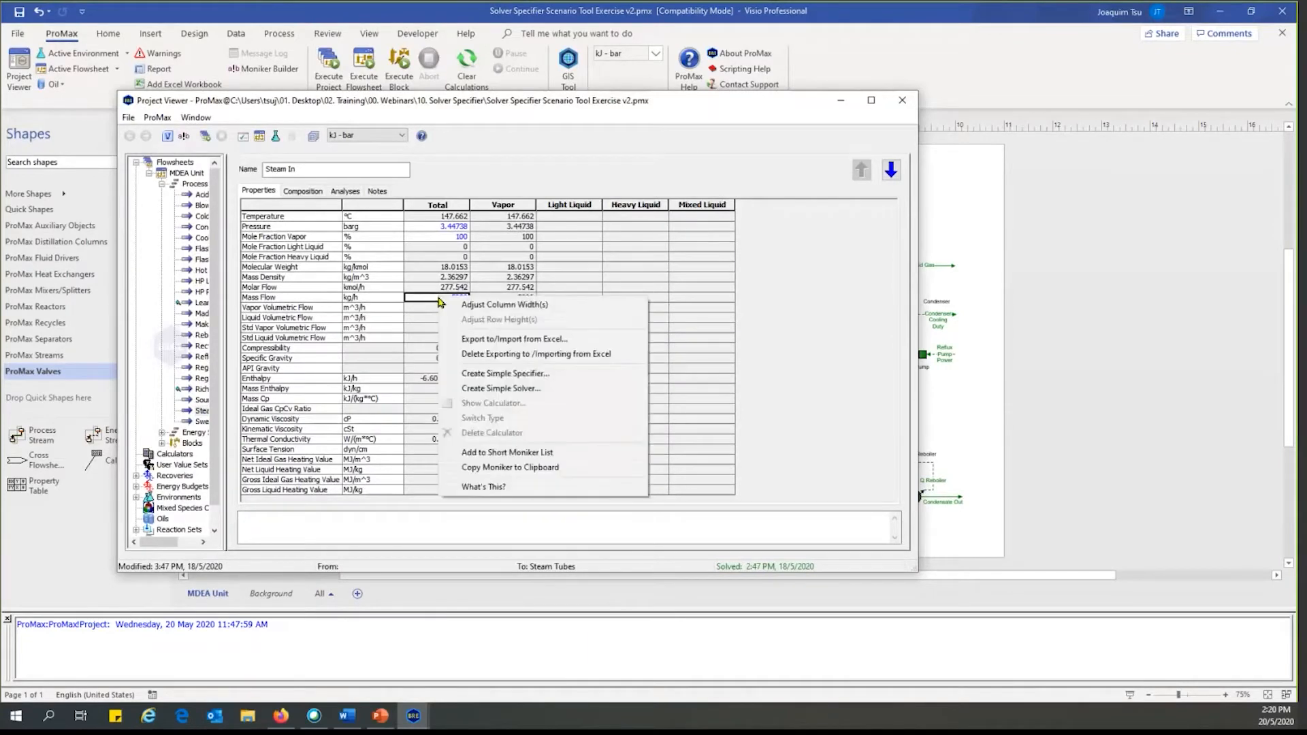
pyautogui.click(576, 376)
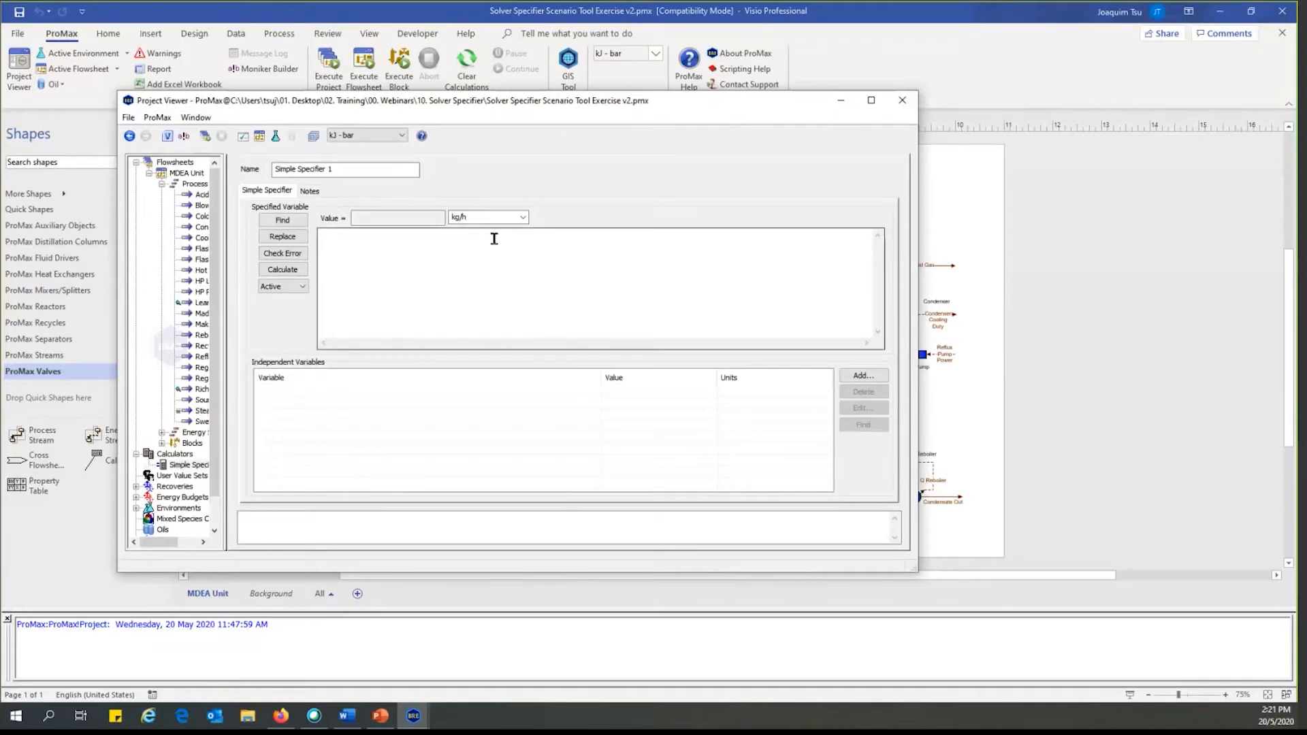
pyautogui.moveTo(335, 169); pyautogui.dragTo(274, 169)
pyautogui.write('Steam Flow Specifier')
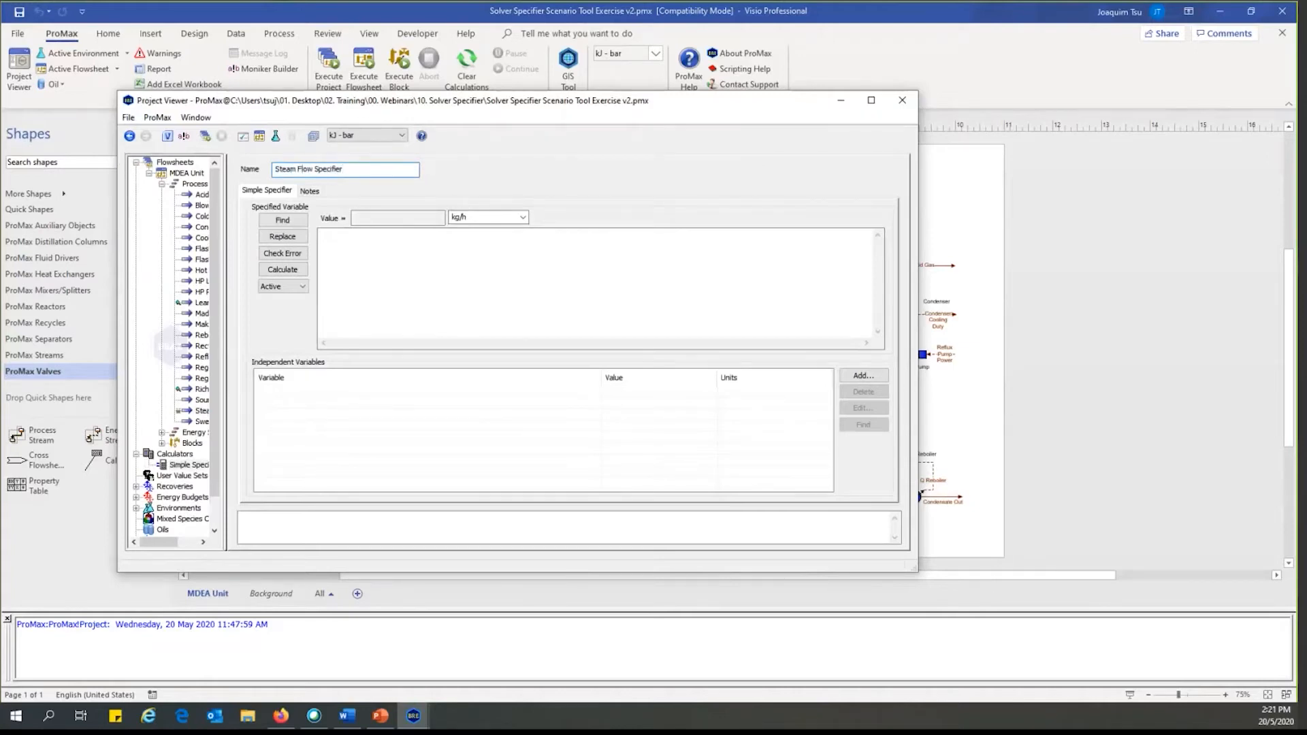
# - Enter the formula "AmineFlow * 130" as the specified variable's expression in the Steam Flow Specifier
pyautogui.click(456, 266)
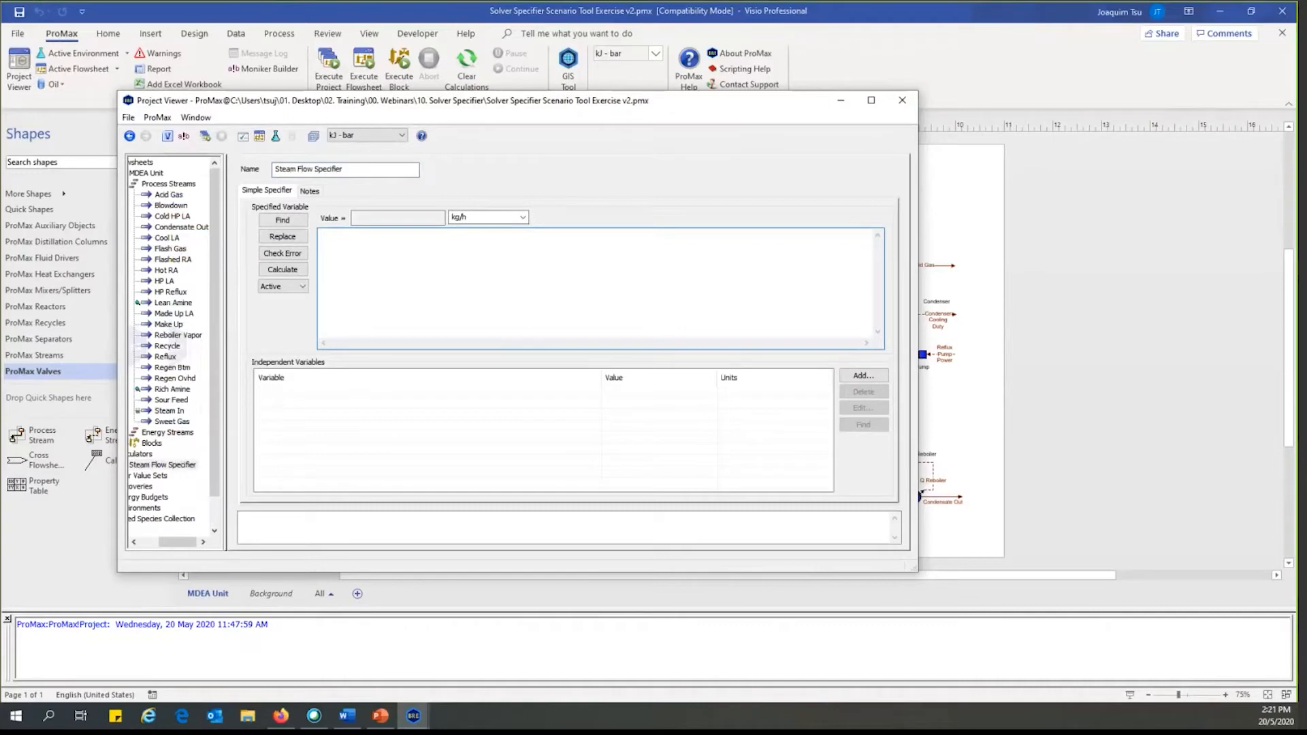
pyautogui.write('AmineFlow * 130')
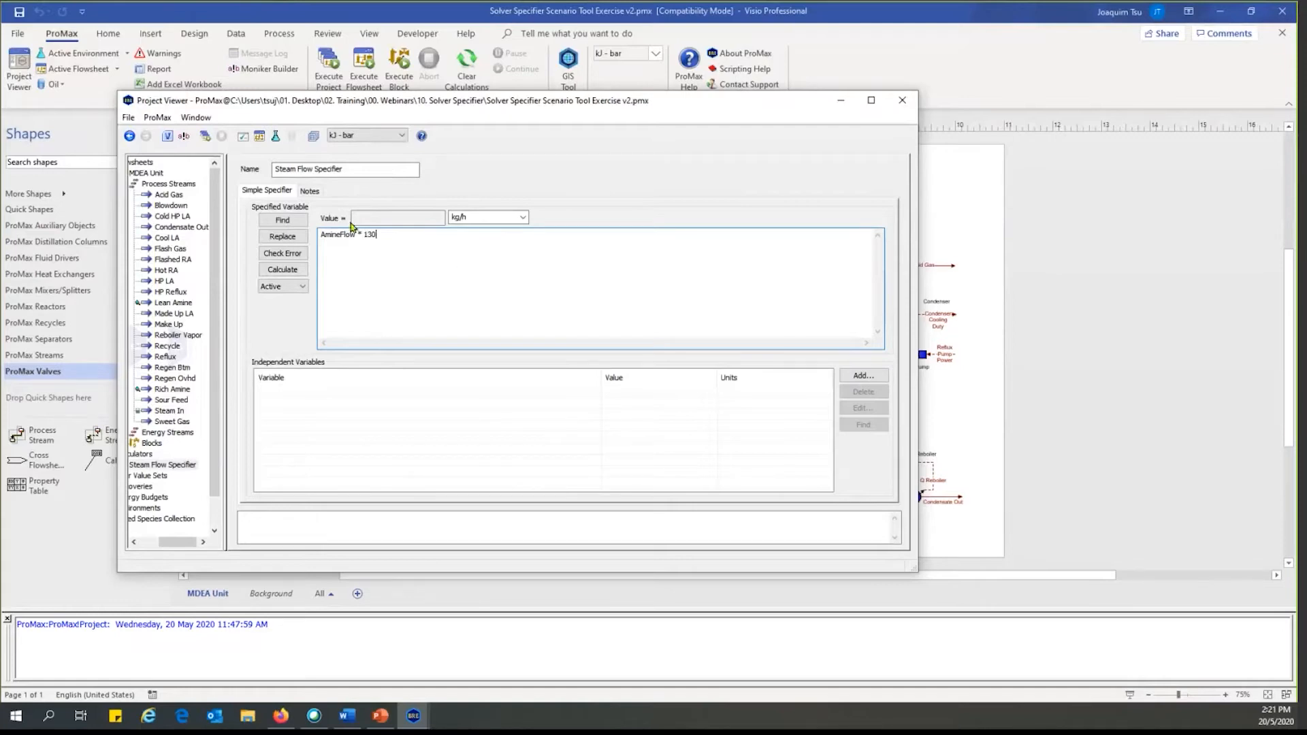
pyautogui.moveTo(363, 235); pyautogui.dragTo(317, 235)
# - Start adding an independent variable and select the Std Liquid Volumetric Flow of the Made Up LA stream's total phase in MDEA Unit
pyautogui.click(862, 376)
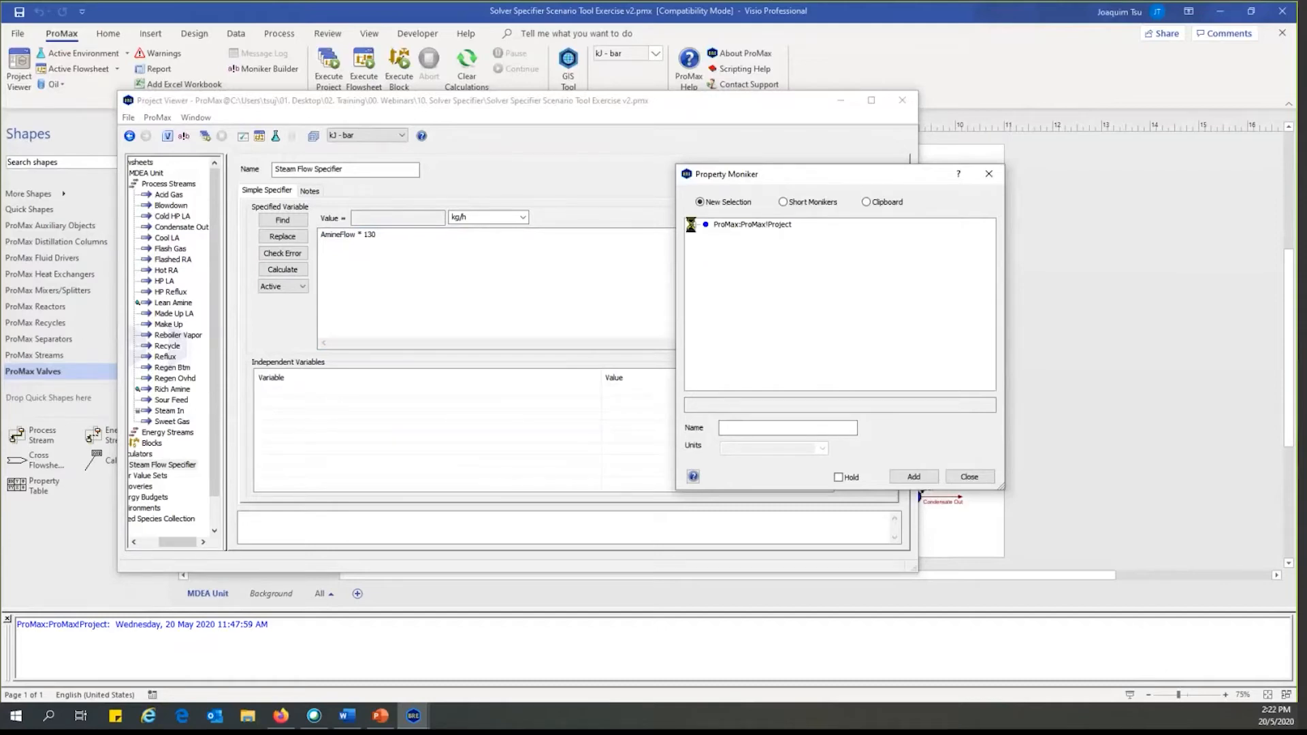
pyautogui.click(693, 225)
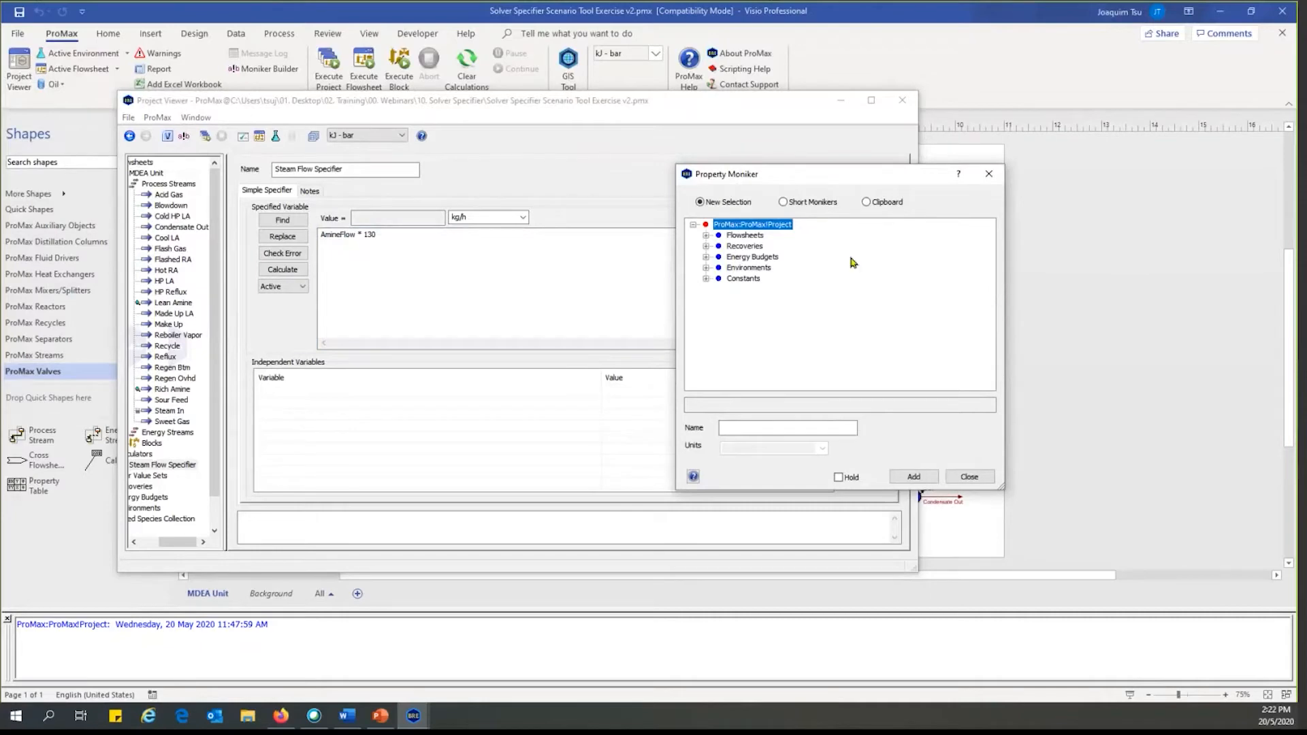
pyautogui.click(706, 236)
pyautogui.click(718, 245)
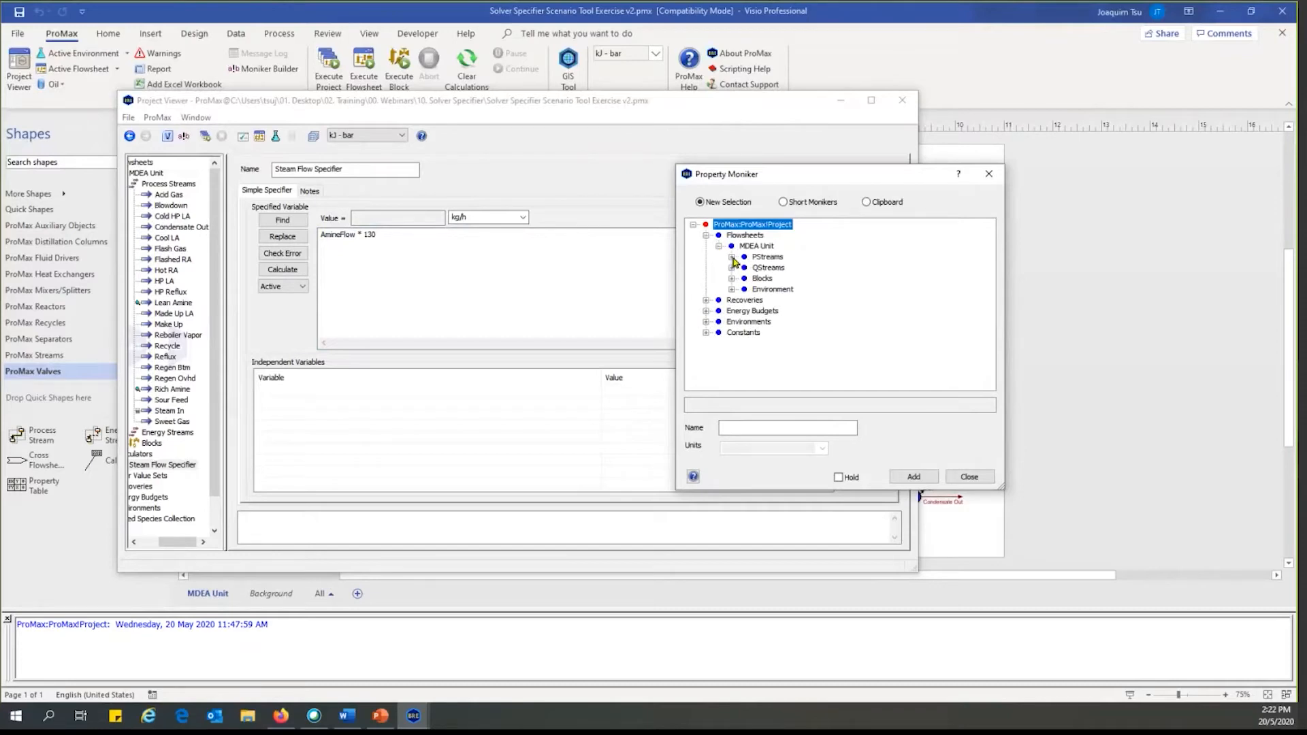
pyautogui.click(732, 258)
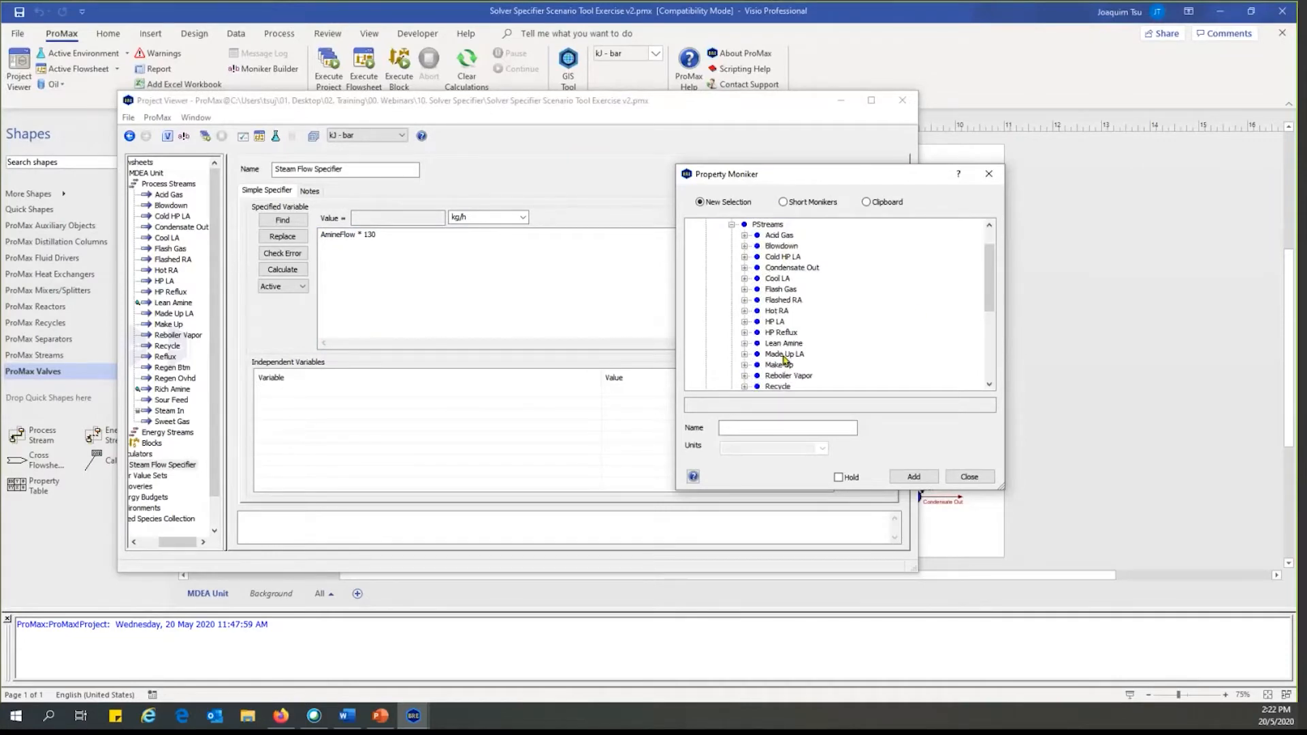
pyautogui.click(744, 354)
pyautogui.click(757, 365)
pyautogui.click(770, 365)
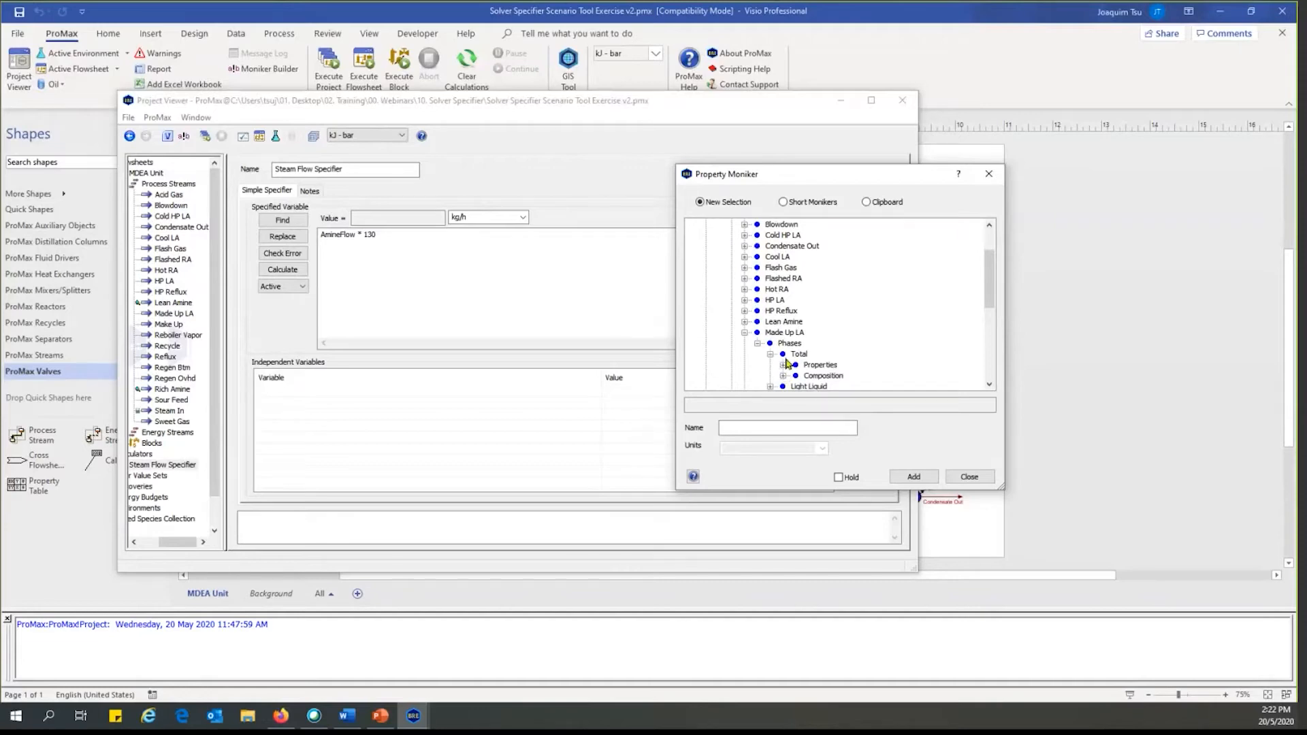
pyautogui.click(784, 366)
pyautogui.scroll(-1, 881, 346)
pyautogui.scroll(-2, 882, 347)
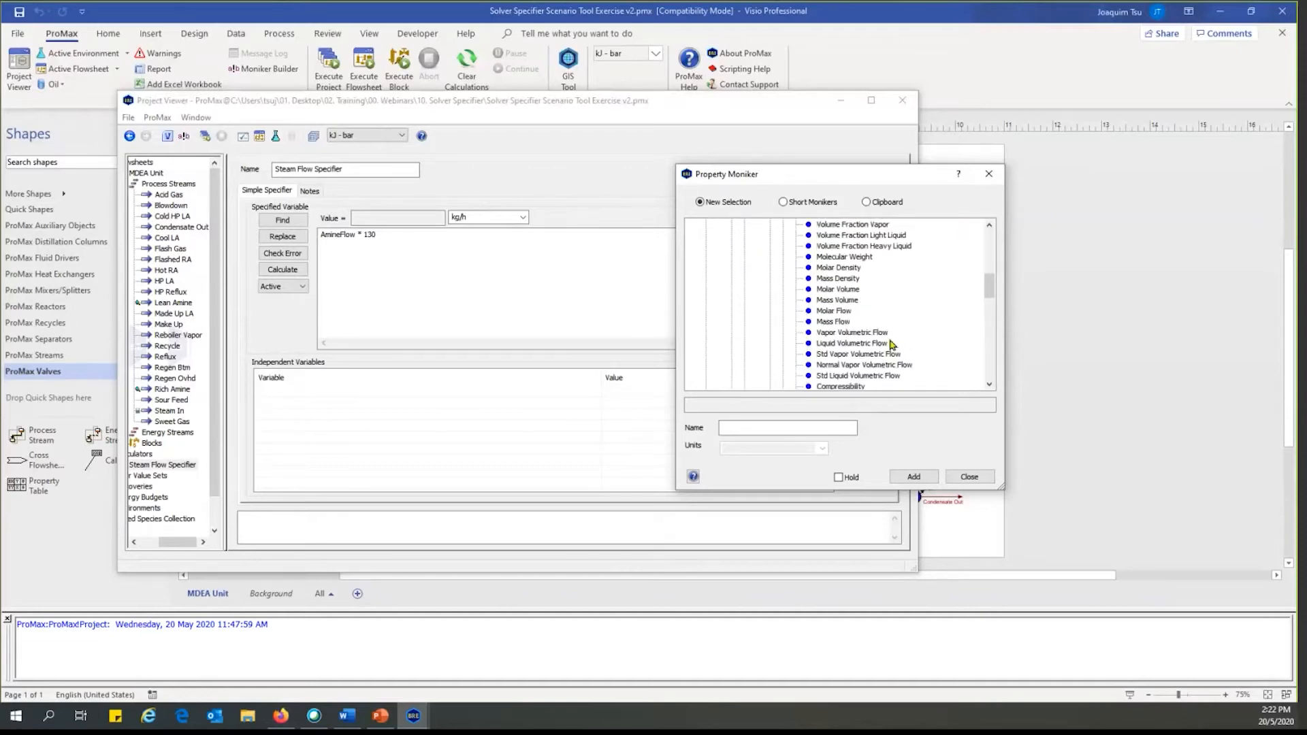
pyautogui.scroll(-1, 880, 349)
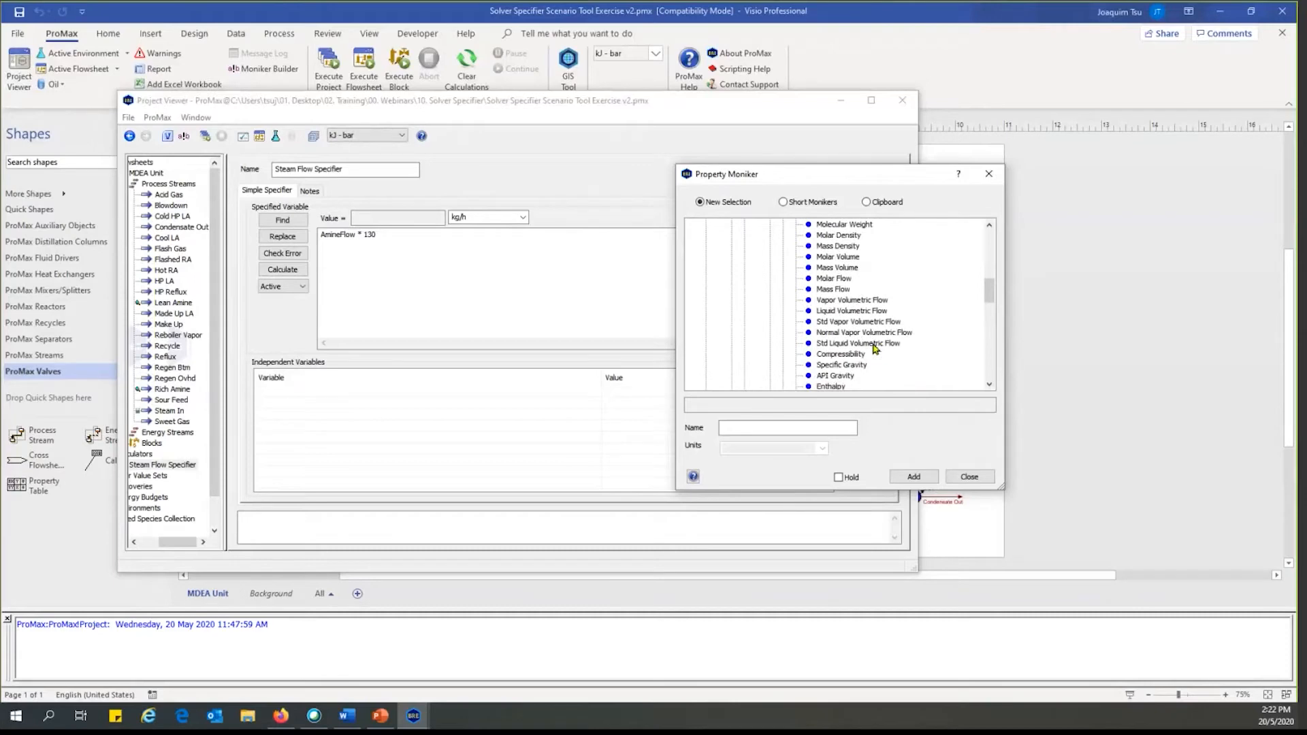
pyautogui.click(876, 343)
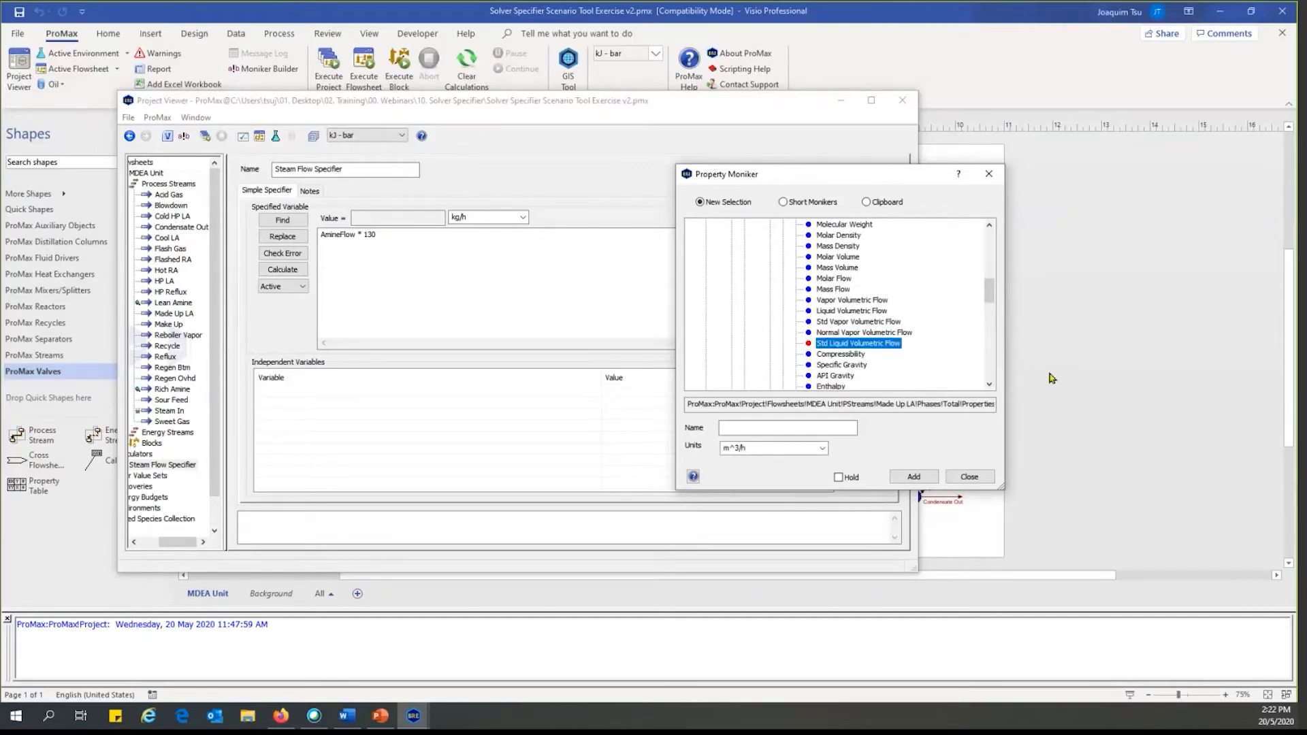
# - Name the selected flow property "AmineFlow" and add it to the specifier's independent variables
pyautogui.click(795, 429)
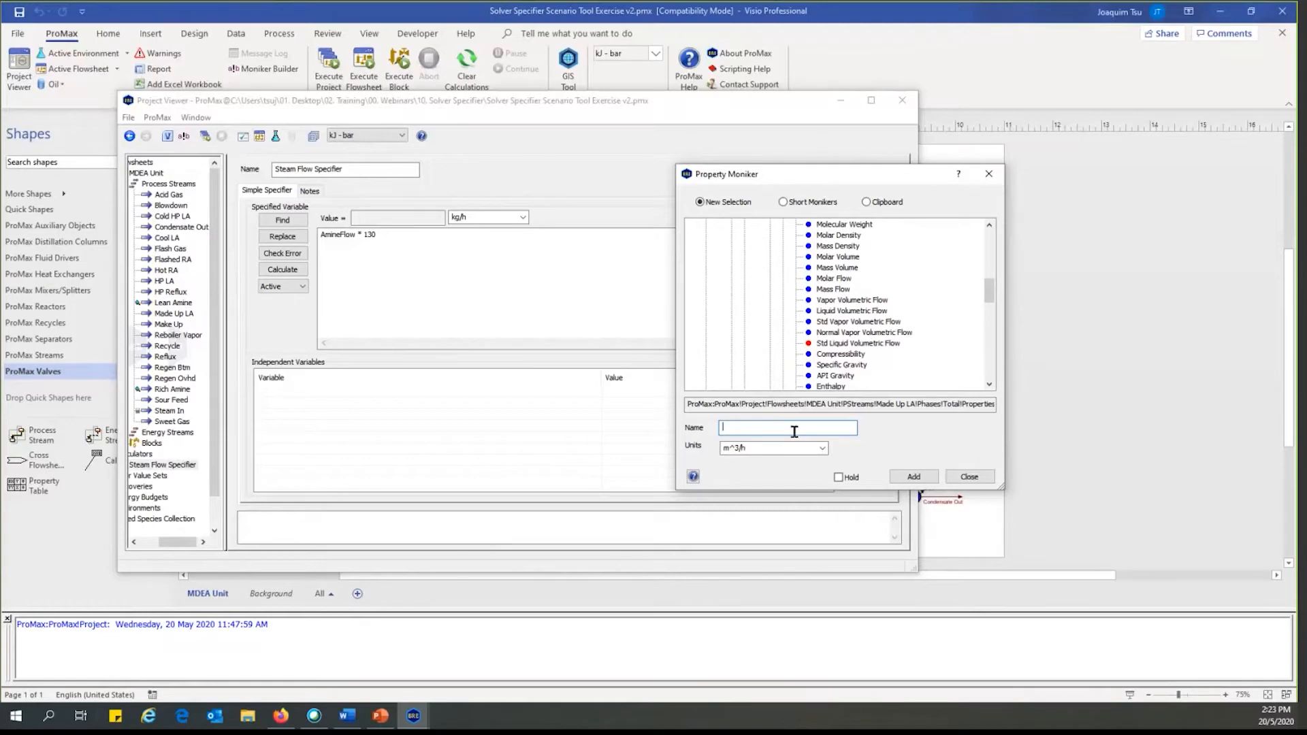
pyautogui.write('AmineFlow')
pyautogui.click(913, 477)
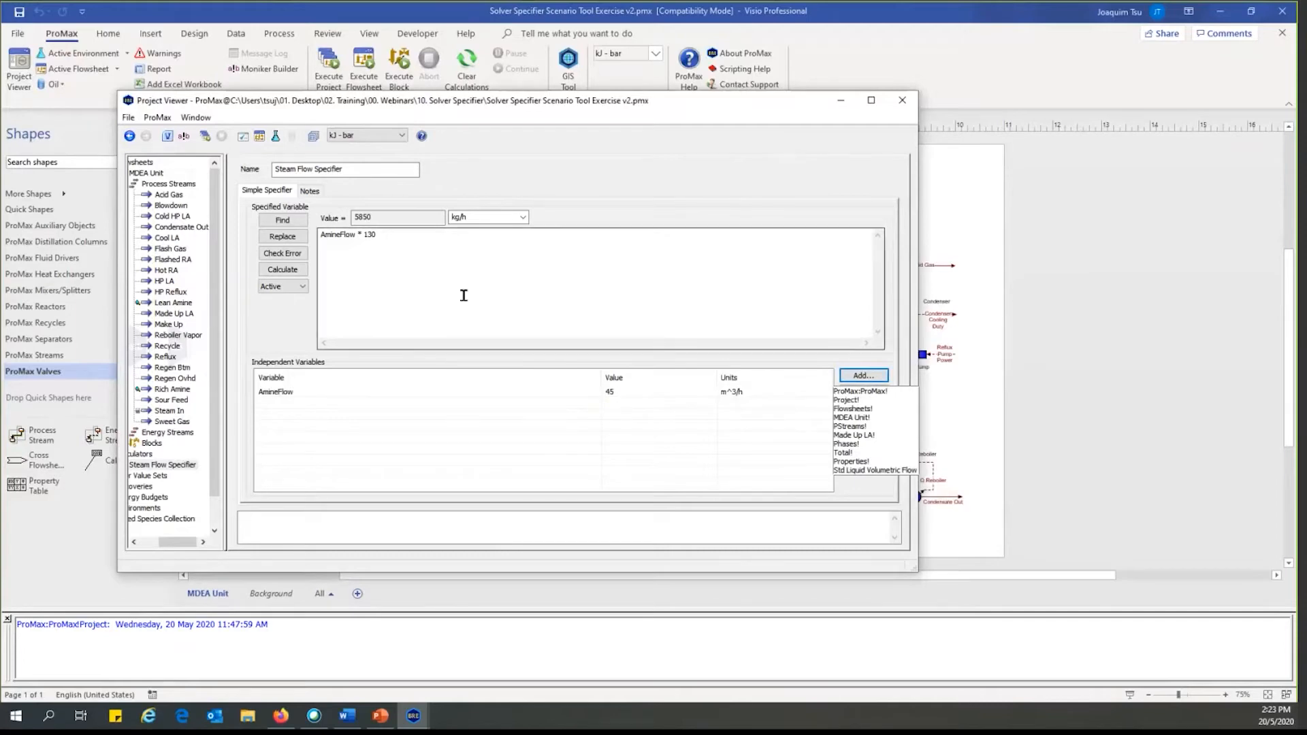
# - Close the Project Viewer and execute the flowsheet with the steam flow specifier in place
pyautogui.moveTo(388, 218)
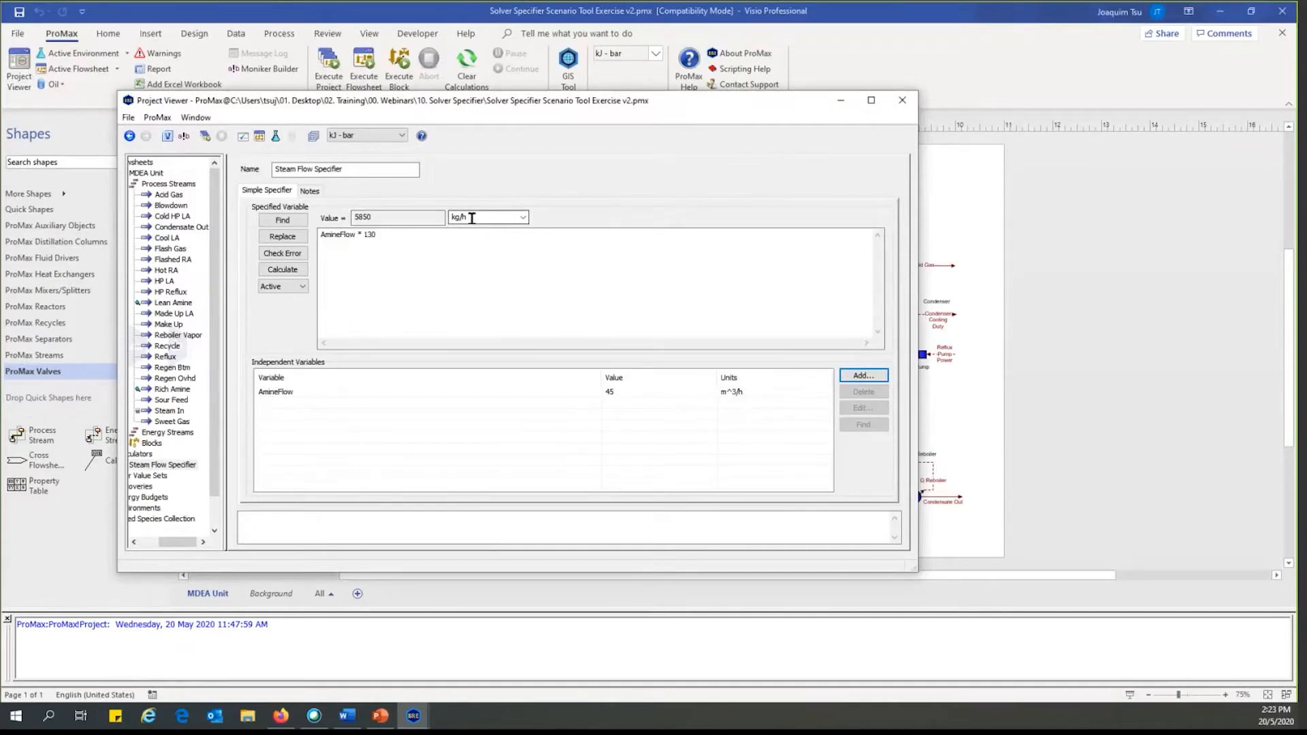
pyautogui.moveTo(463, 398)
pyautogui.click(906, 104)
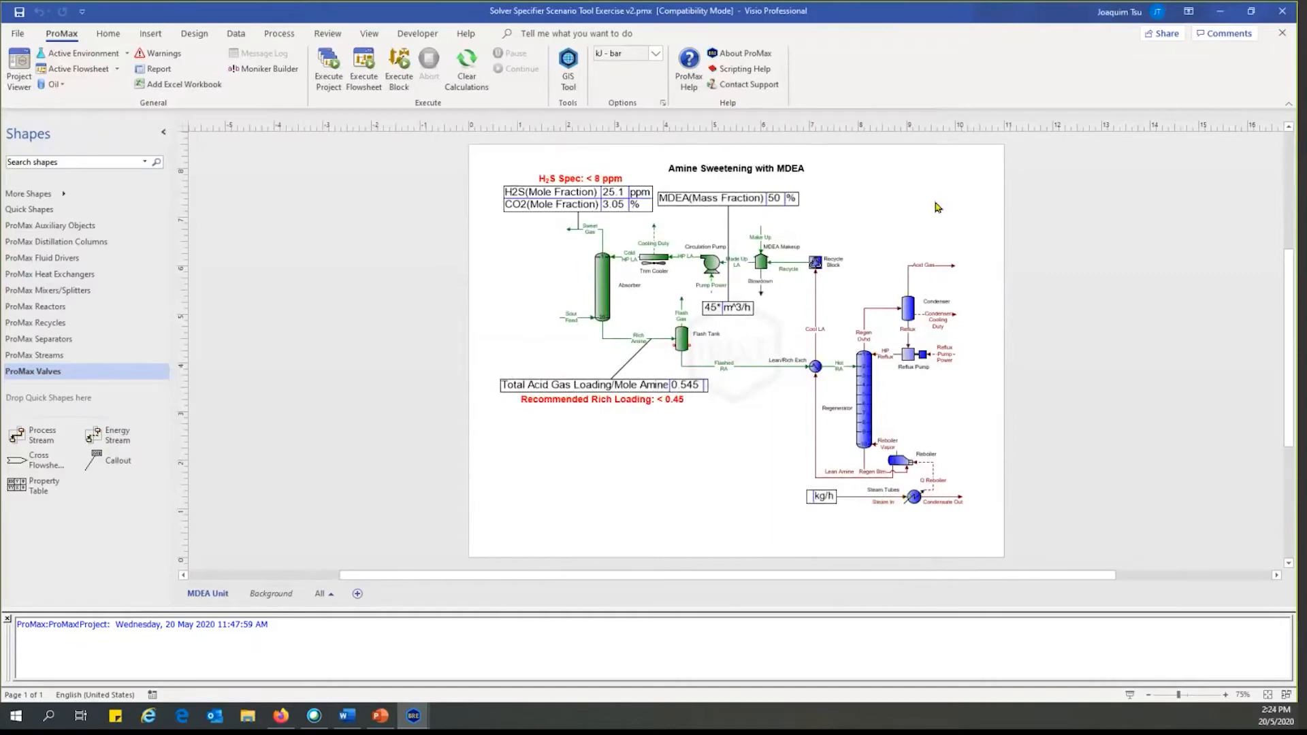
pyautogui.click(378, 61)
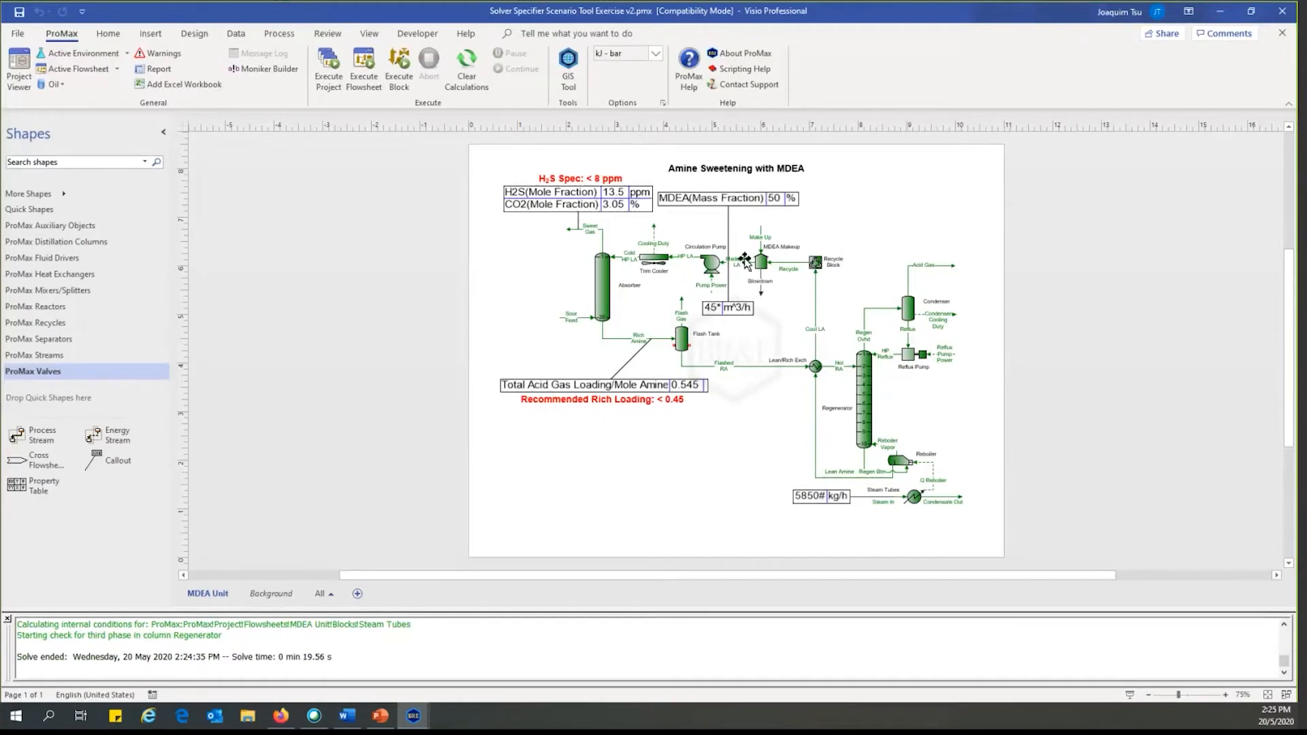
# - Create a simple solver for the Made Up LA stream's total Std Liquid Volumetric Flow and name it "Amine Flow Solver"
pyautogui.doubleClick(745, 261)
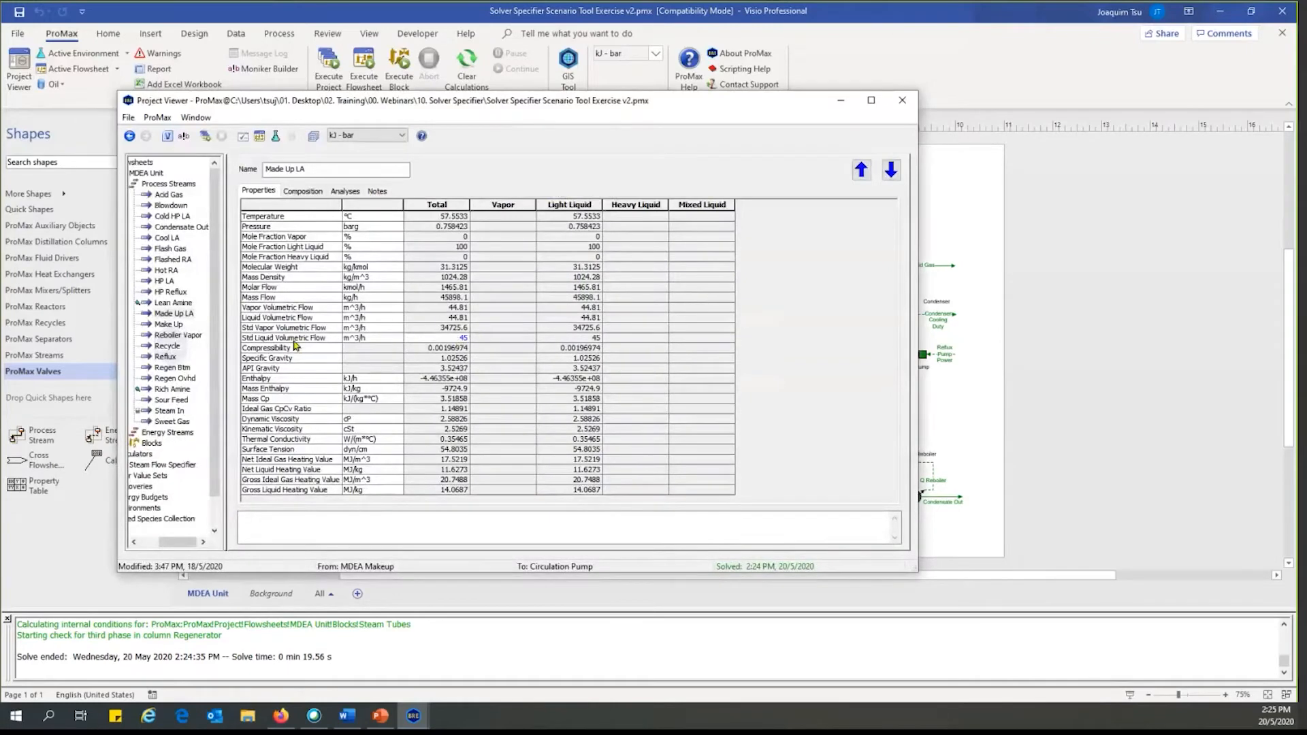
pyautogui.click(436, 340)
pyautogui.rightClick(437, 344)
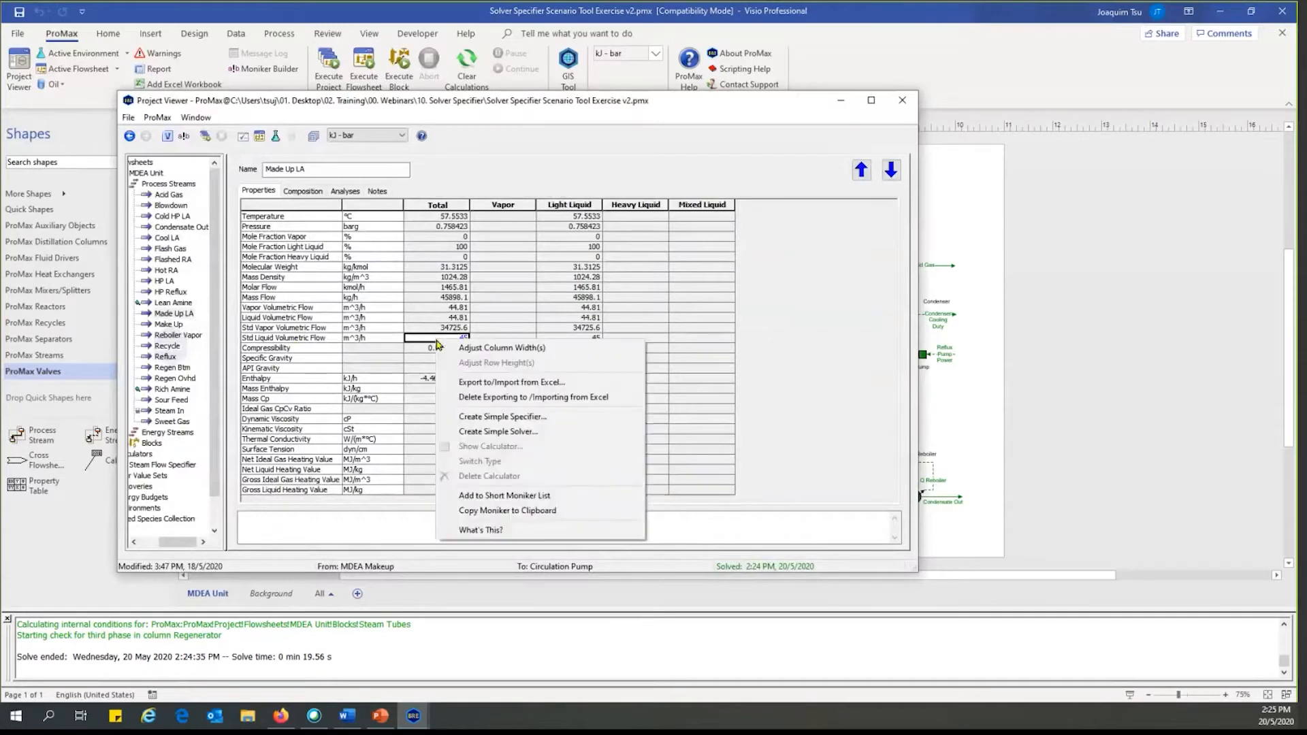
pyautogui.click(536, 435)
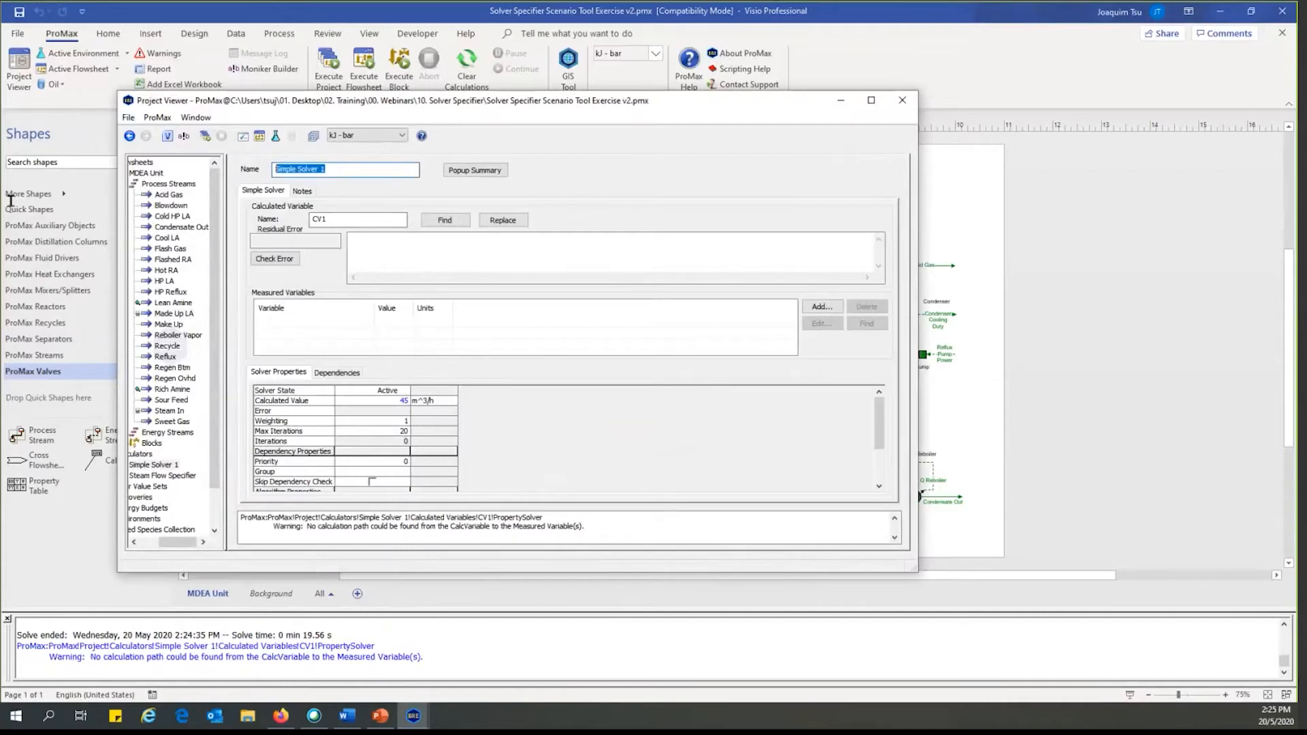
pyautogui.write('Amine Flow Solver')
# - Enter "RichLoading - 0.45" as the residual error expression of the Amine Flow Solver
pyautogui.click(418, 247)
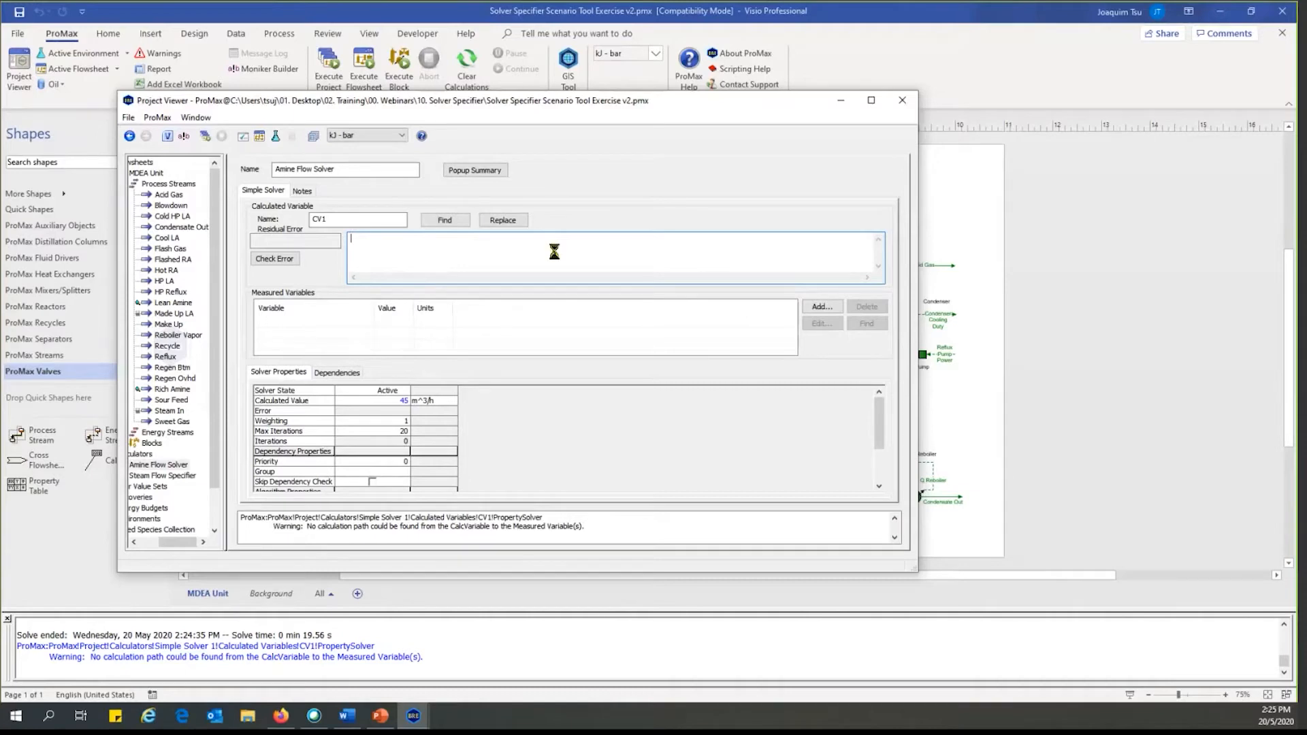
pyautogui.write('RichLoading')
pyautogui.write('- 0.45')
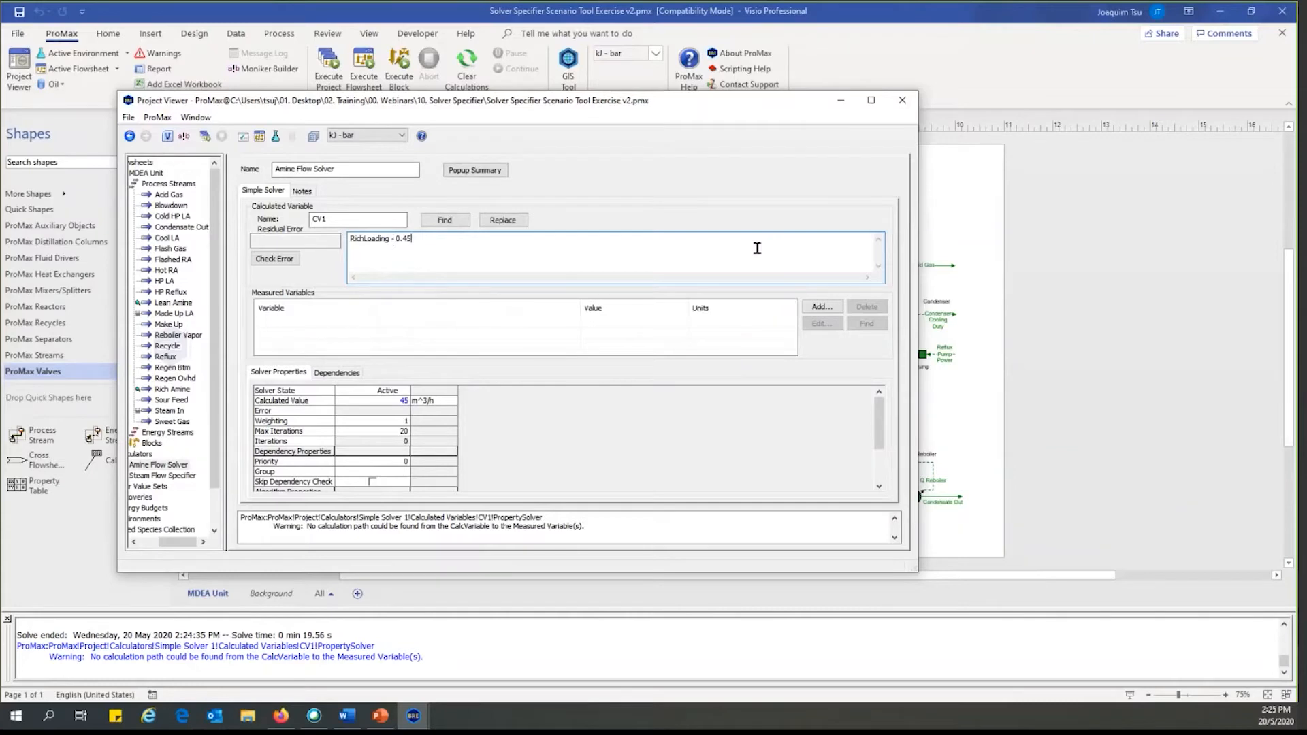
# - Copy the moniker of the Total Acid Gas Loading/Mole Amine value from the Rich Amine stream's Amine Analysis
pyautogui.click(957, 216)
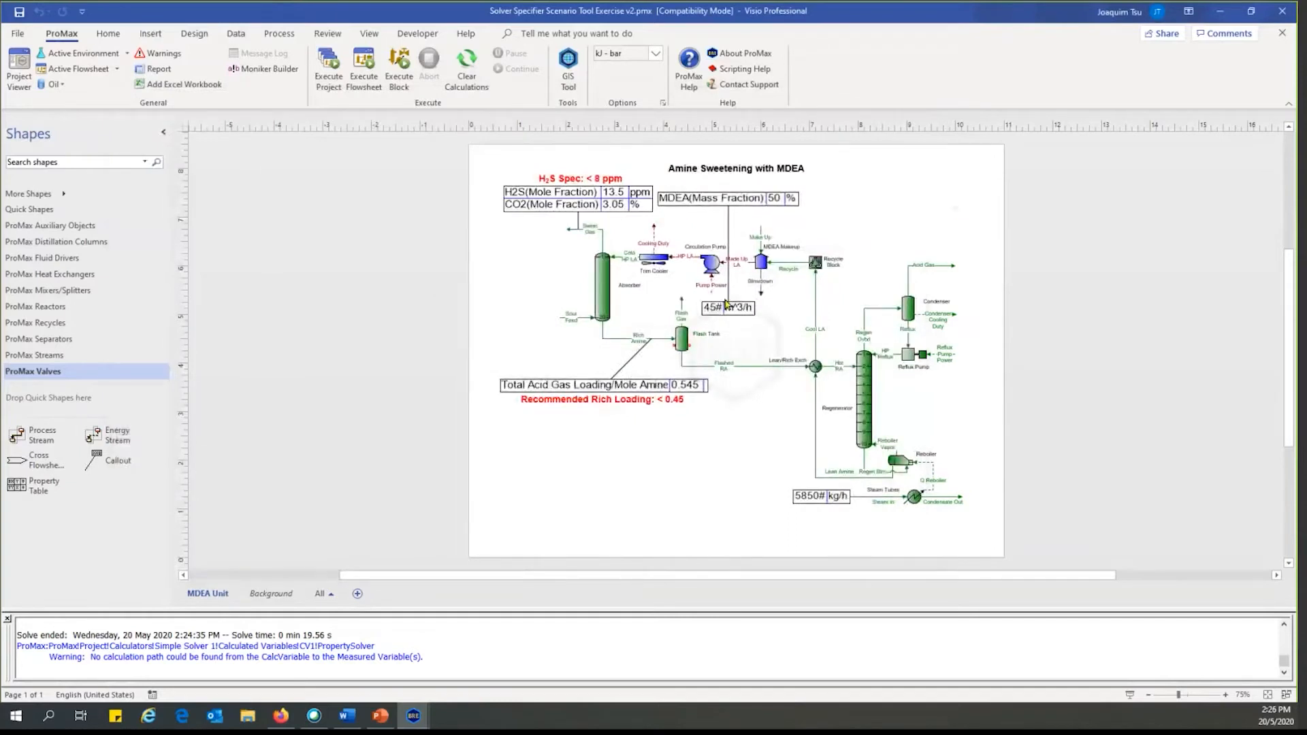
pyautogui.doubleClick(627, 338)
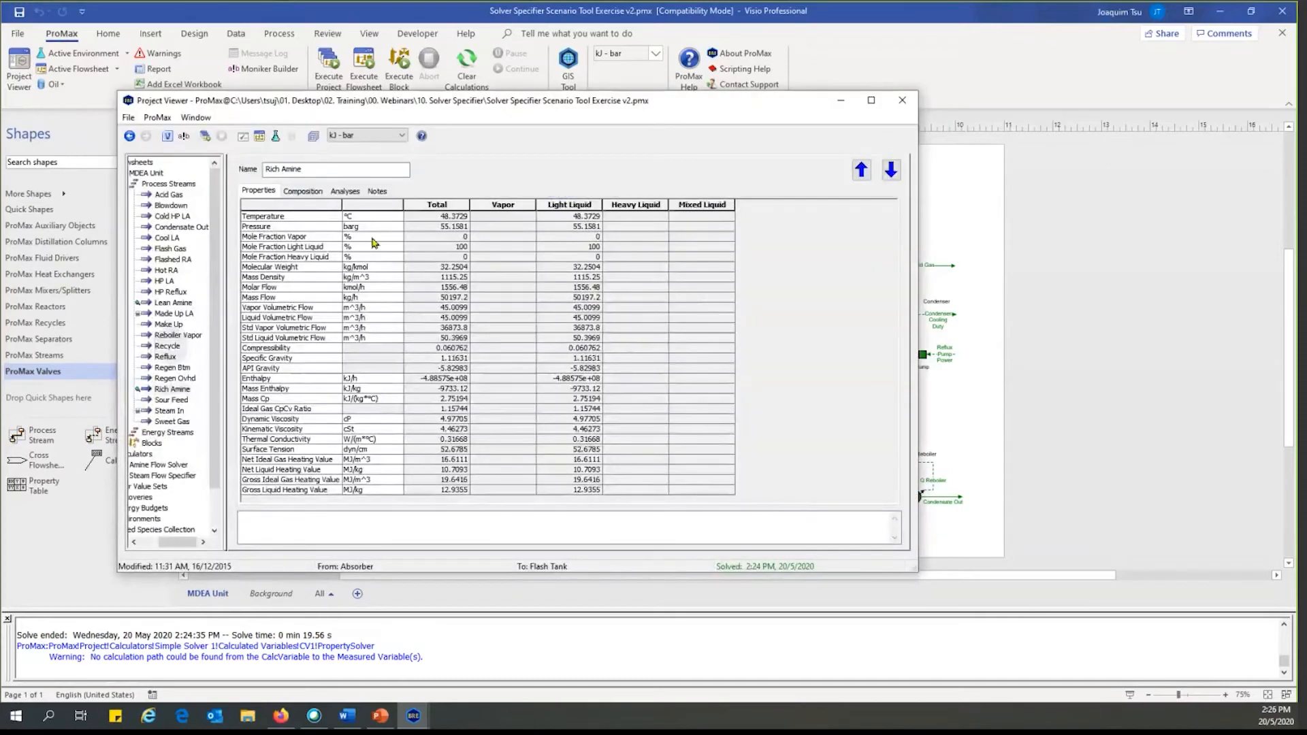
pyautogui.click(343, 192)
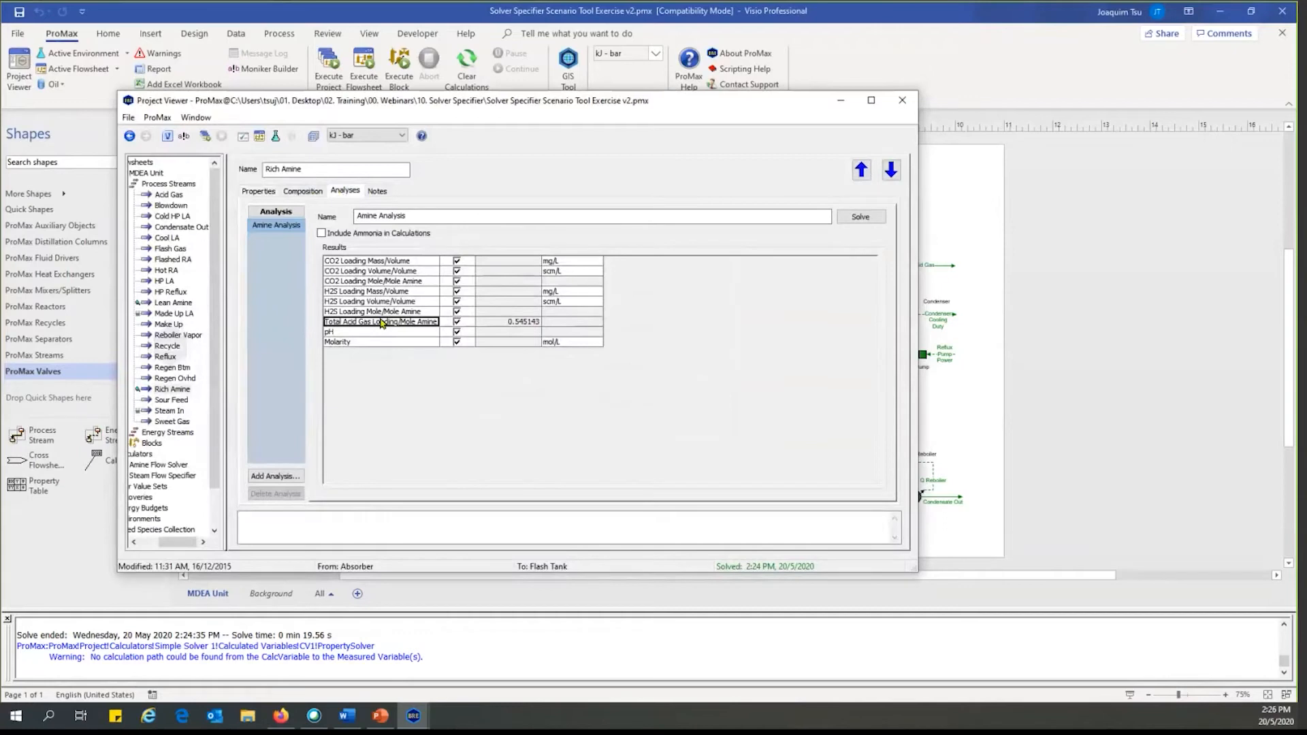
pyautogui.scroll(5, 410, 326)
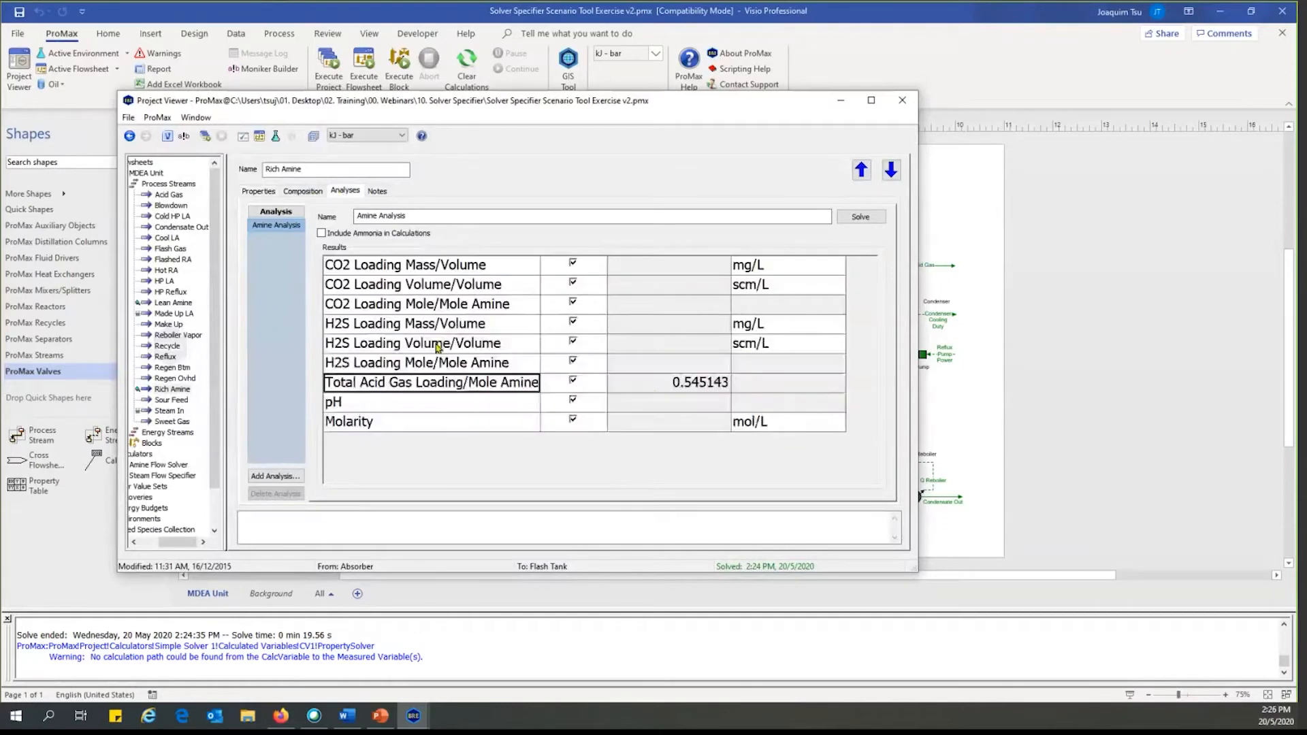
pyautogui.click(650, 388)
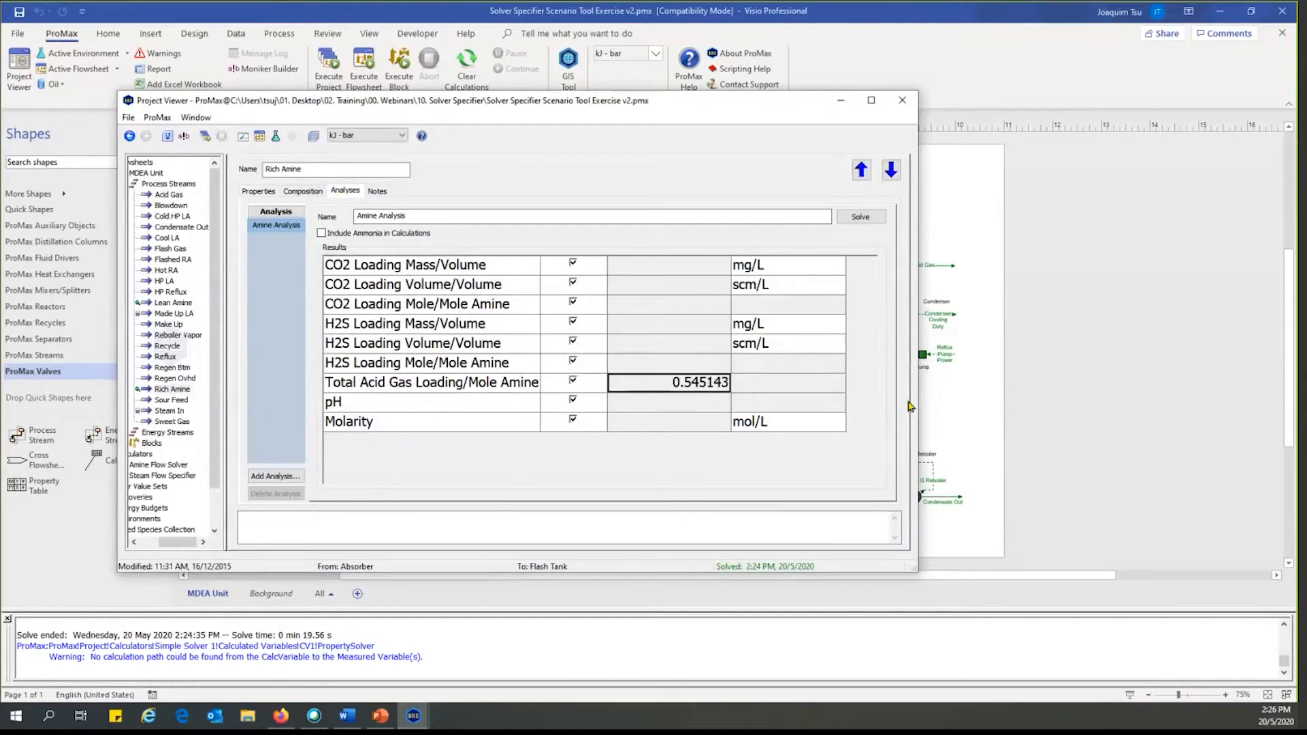
pyautogui.rightClick(710, 384)
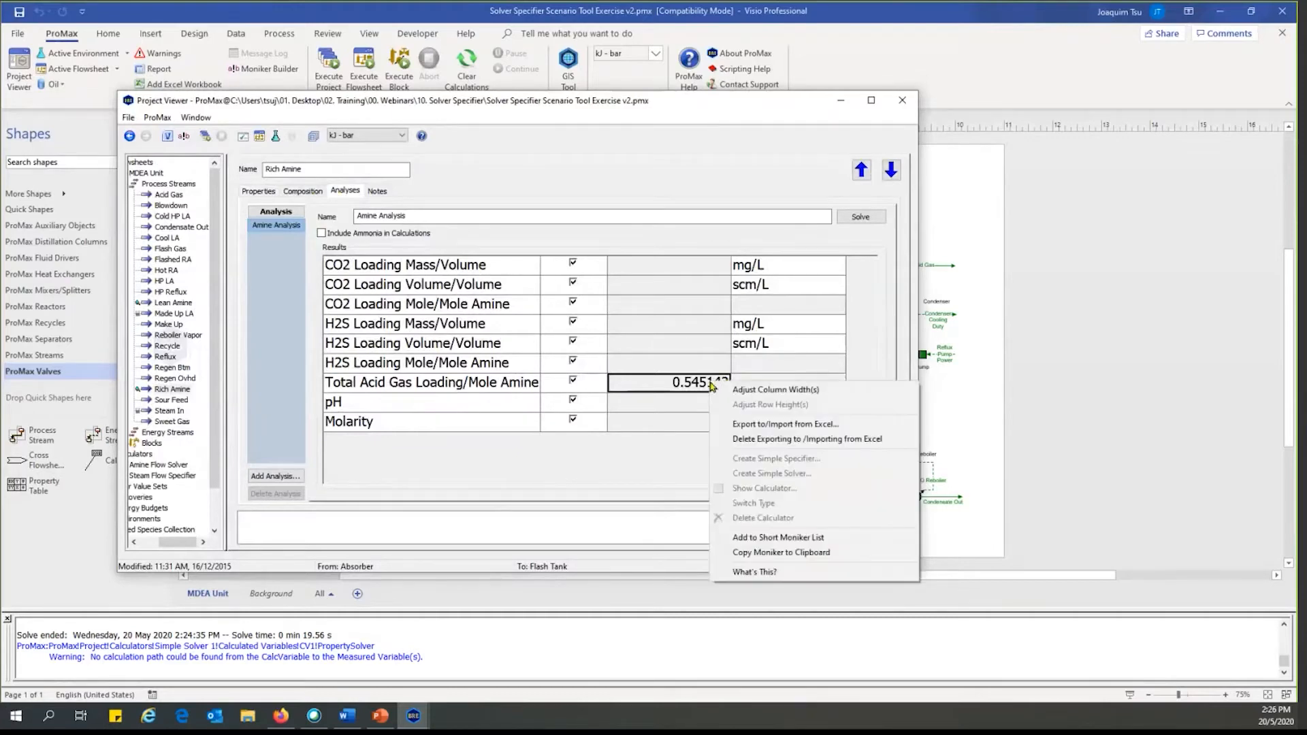
pyautogui.click(819, 557)
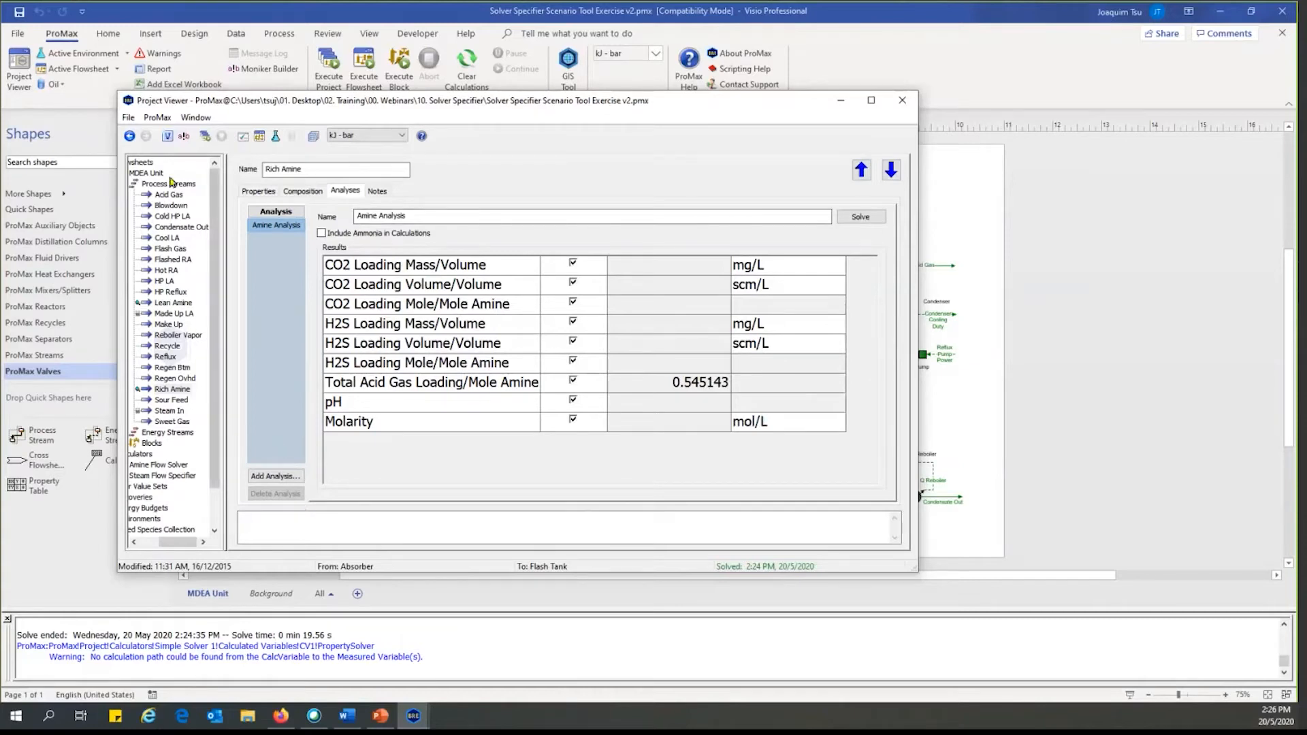
# - Add the copied Rich Amine loading moniker to the Amine Flow Solver as a measured variable named "RichLoading"
pyautogui.click(130, 137)
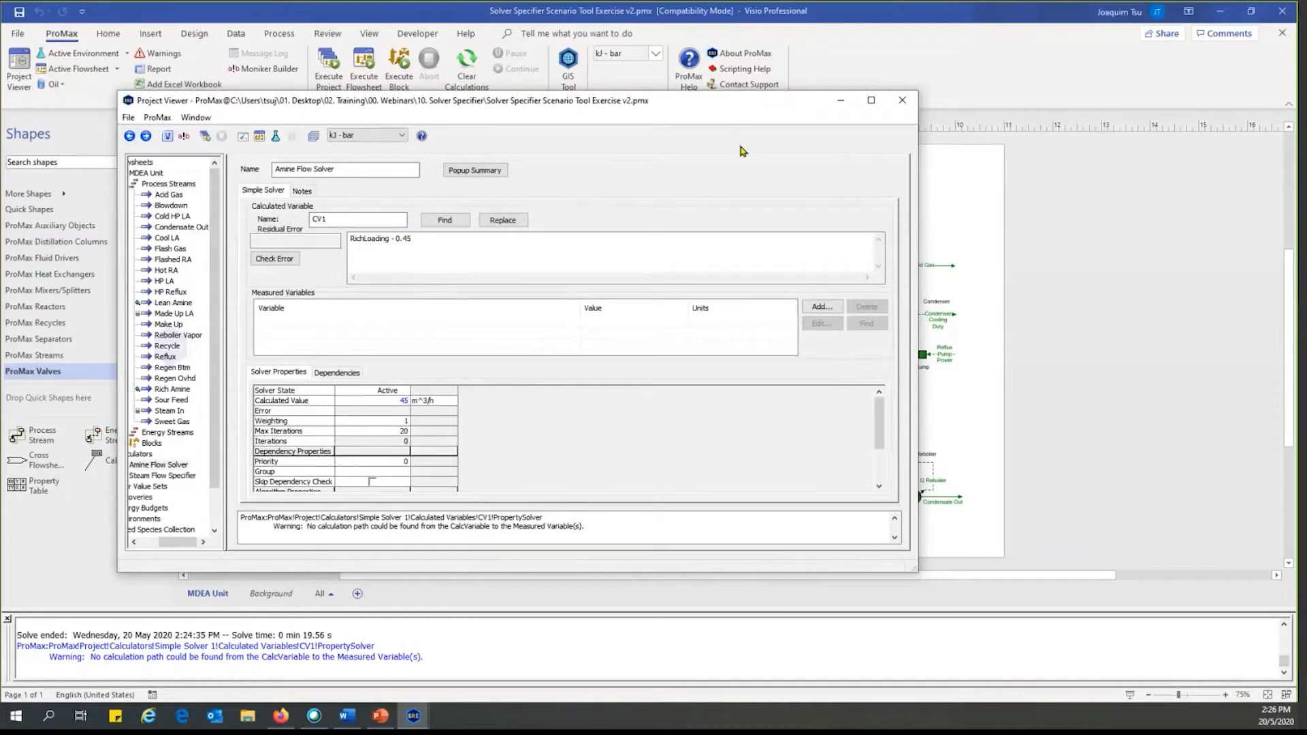
pyautogui.click(827, 307)
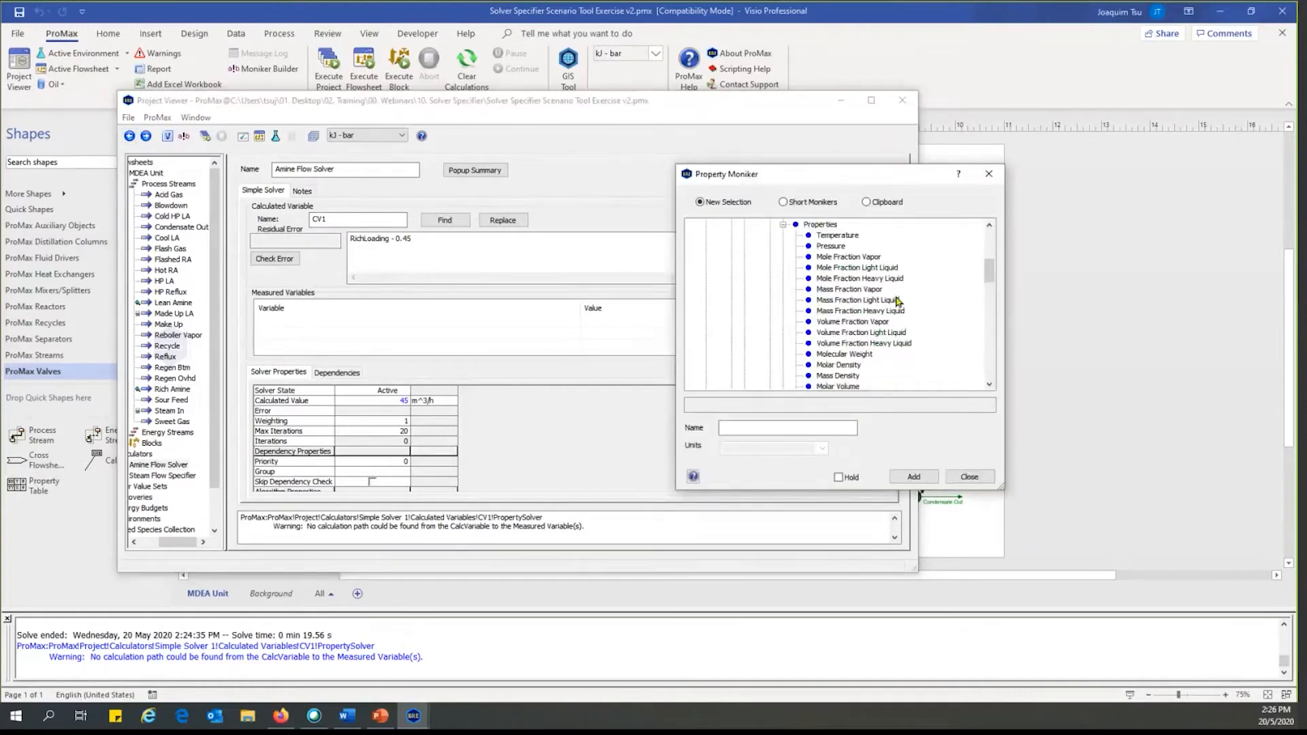
pyautogui.click(867, 202)
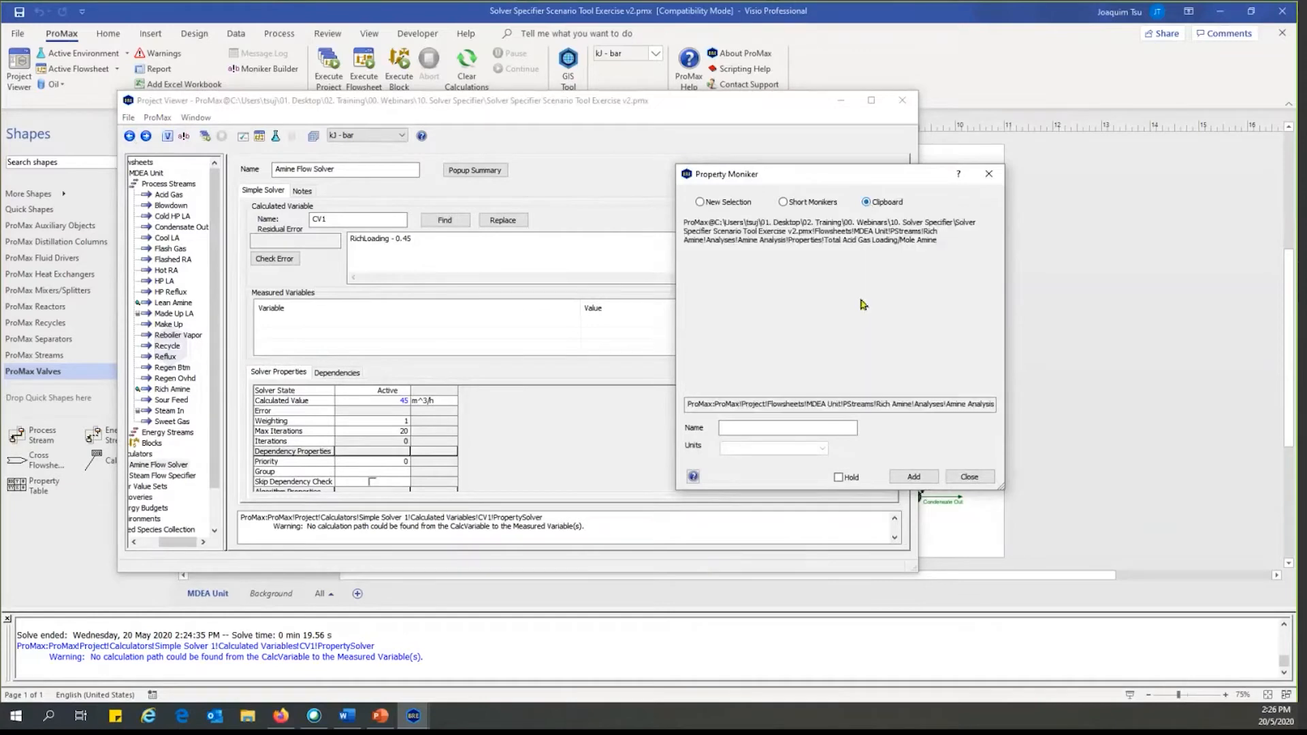
pyautogui.click(820, 426)
pyautogui.write('RichLoading')
pyautogui.click(897, 477)
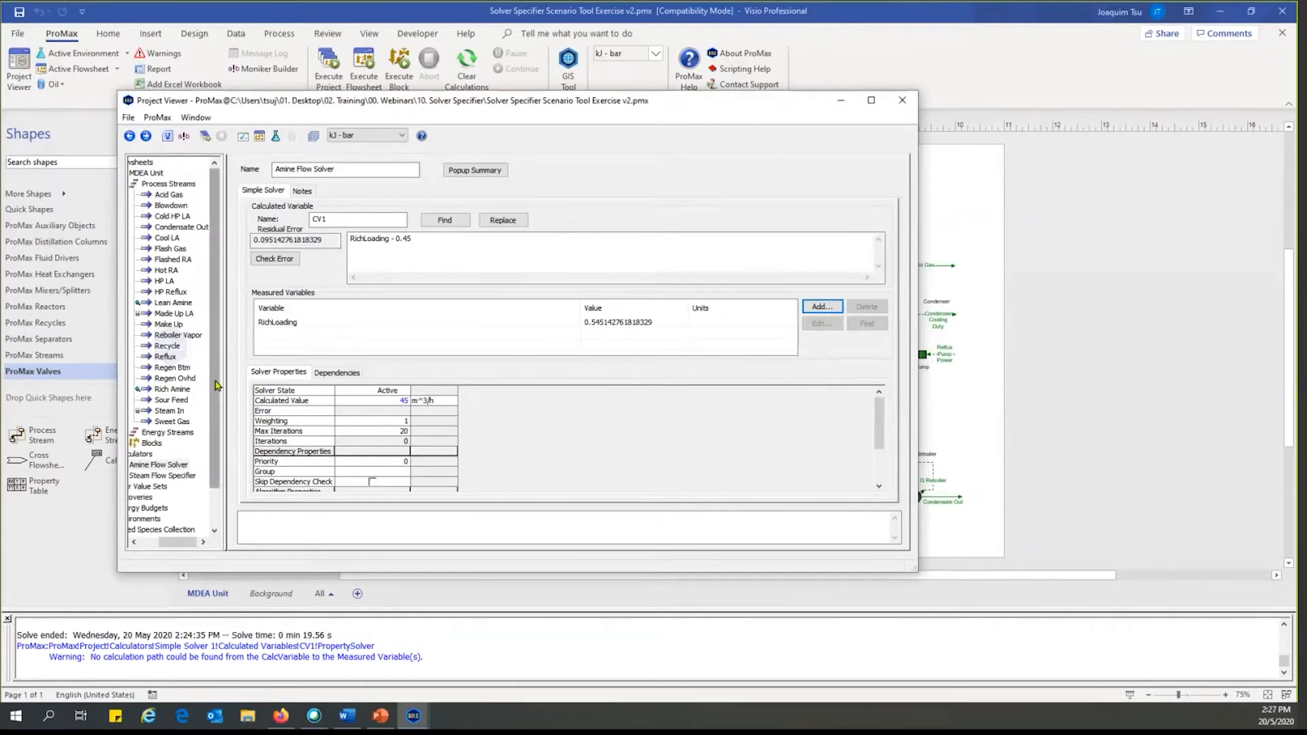
# - Open the Solver Summary and compare the priorities of the Recycle Block and the Amine Flow Solver
pyautogui.scroll(-2, 217, 385)
pyautogui.moveTo(176, 542); pyautogui.dragTo(157, 546)
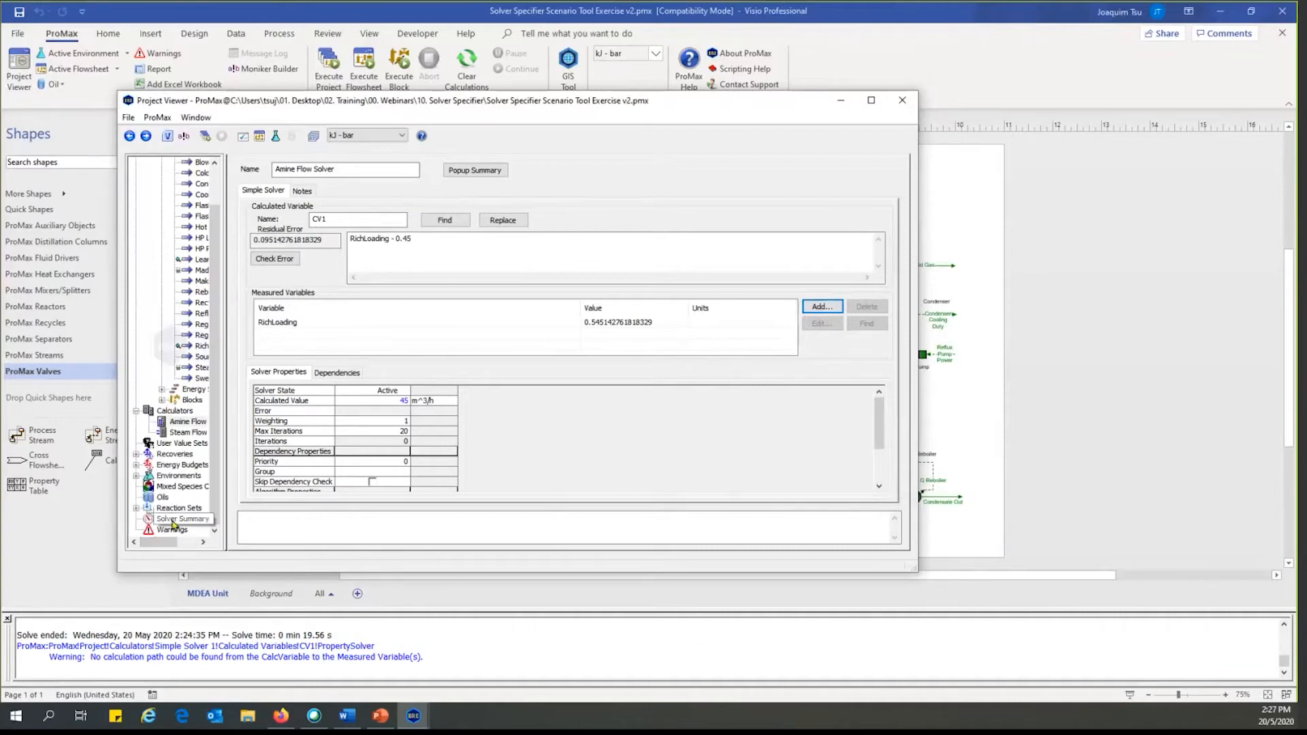
pyautogui.click(174, 520)
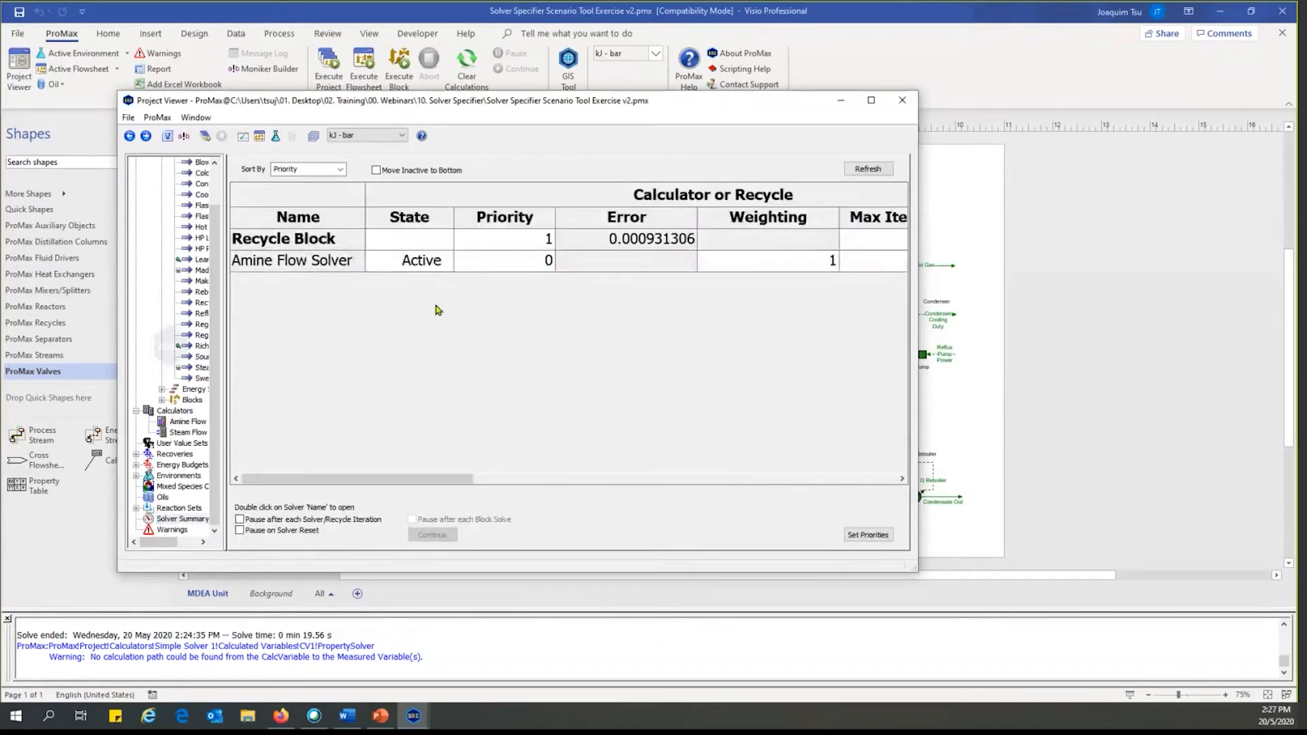
pyautogui.click(338, 243)
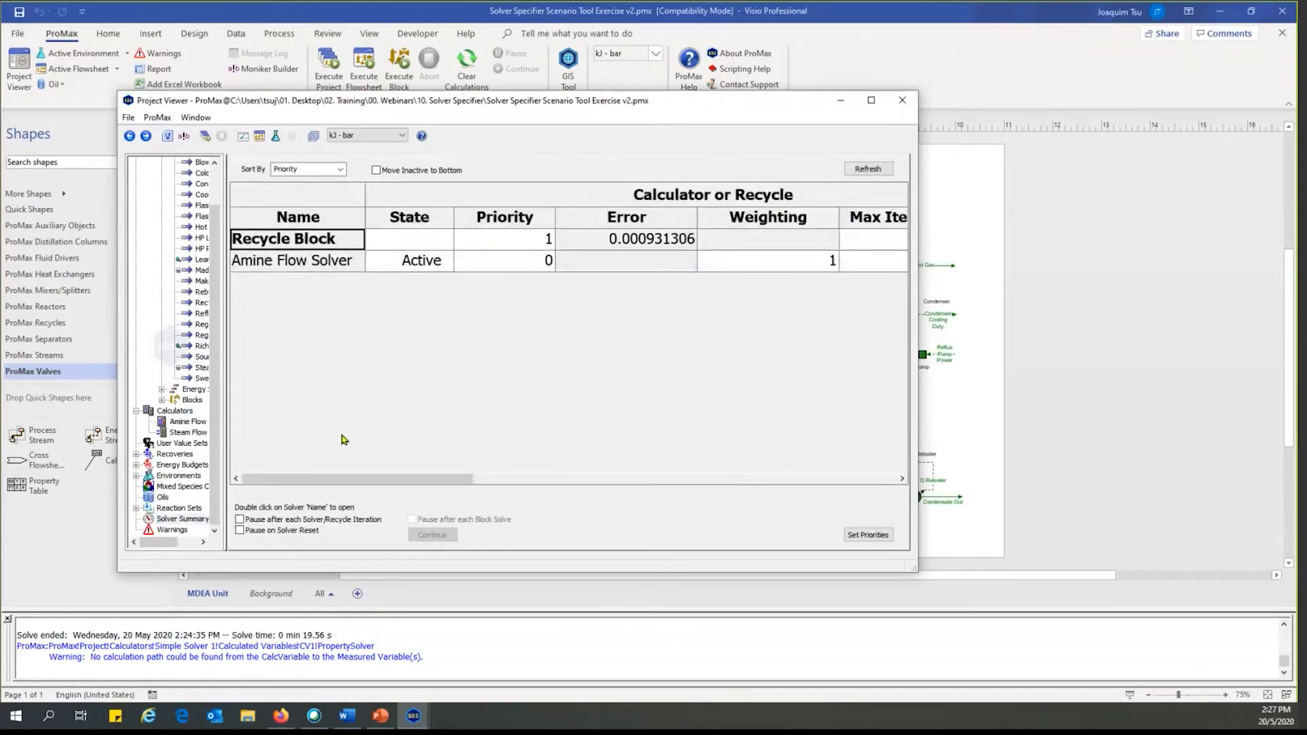
pyautogui.click(314, 266)
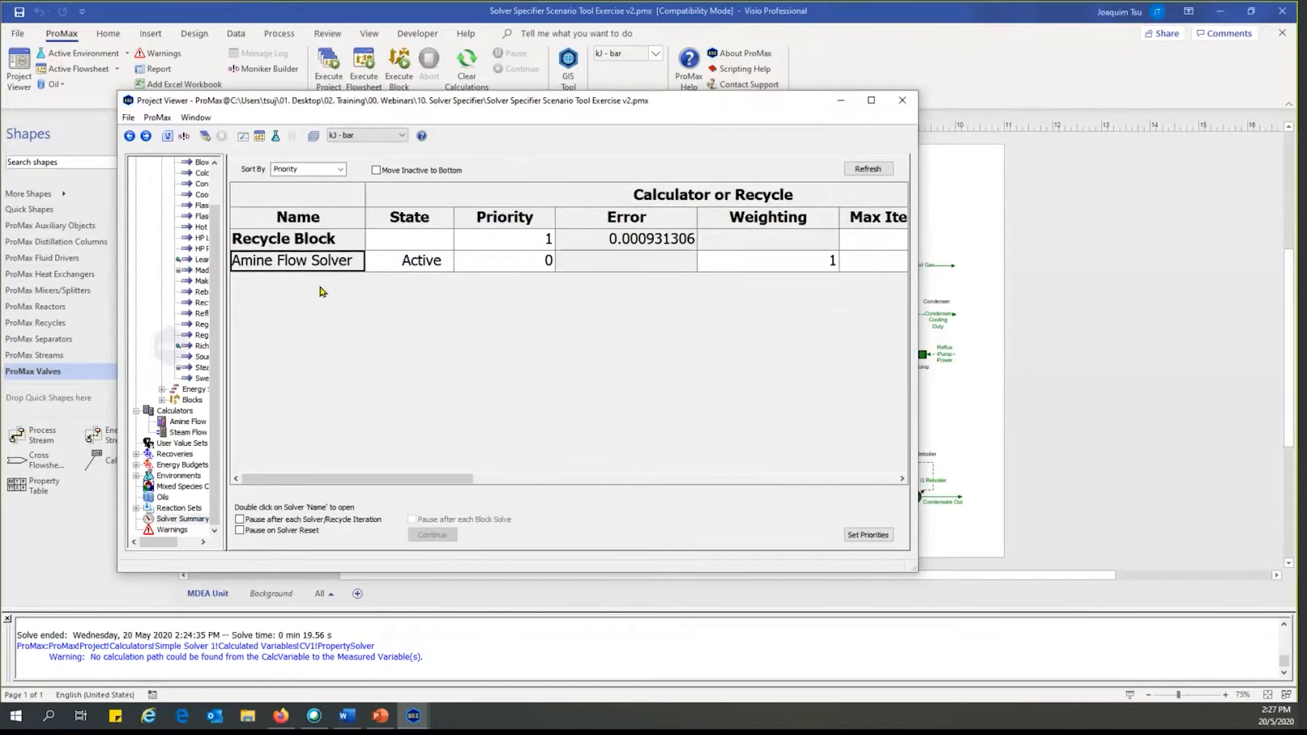
# - Return to the flowsheet and follow the lean amine path through the Circulation Pump, Trim Cooler and Absorber
pyautogui.click(986, 198)
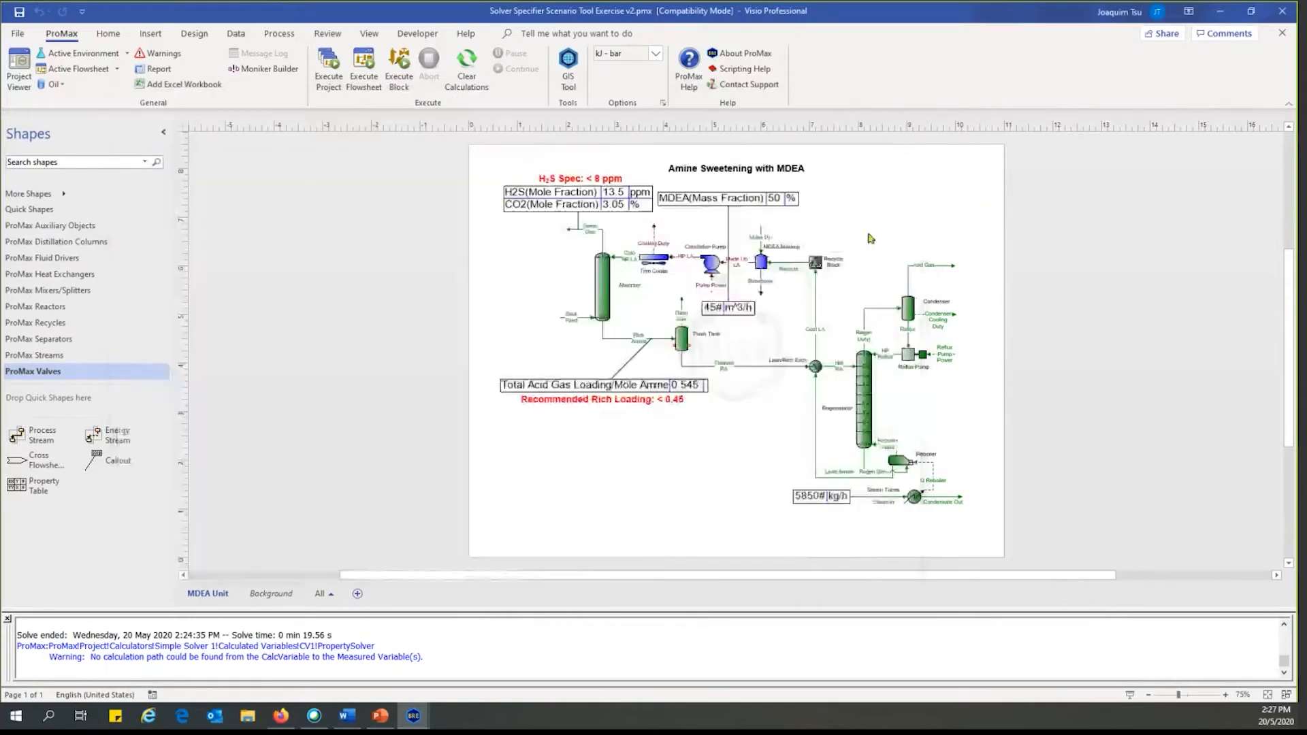
pyautogui.keyDown('ctrl'); pyautogui.scroll(3, 775, 305); pyautogui.keyUp('ctrl')
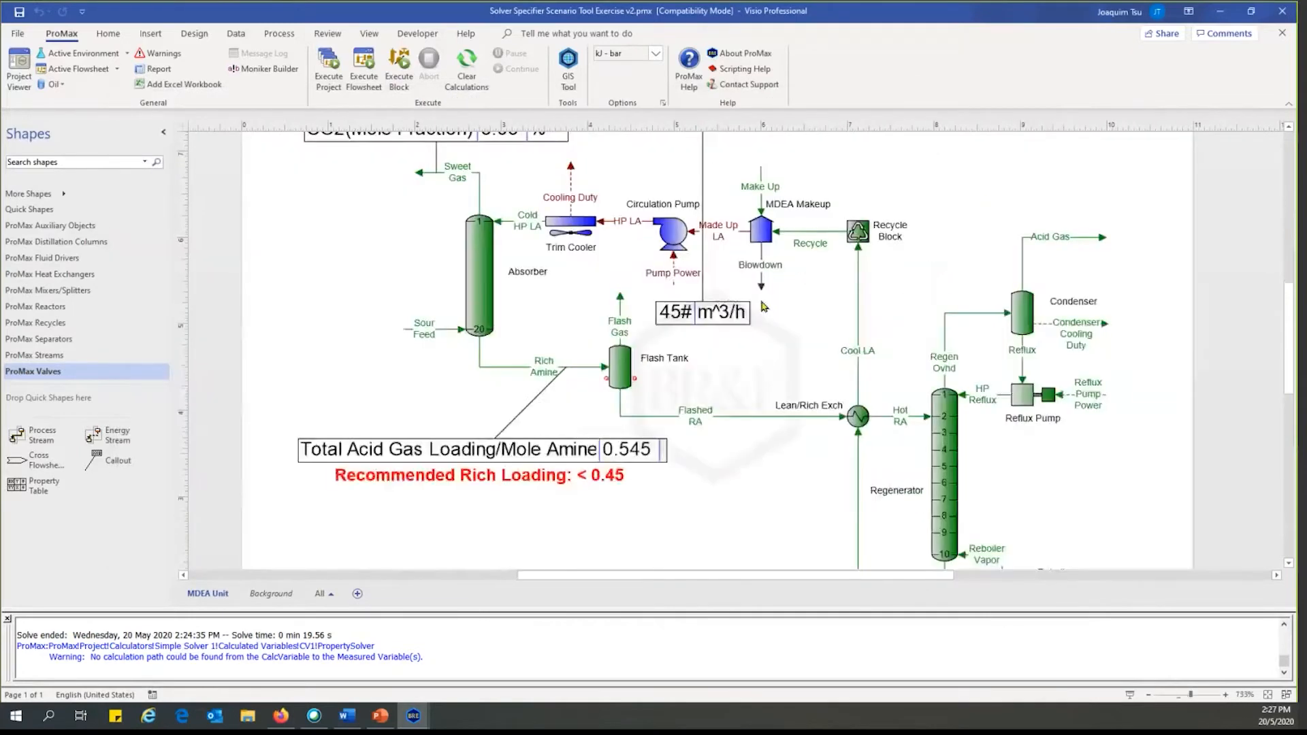
pyautogui.scroll(1, 756, 303)
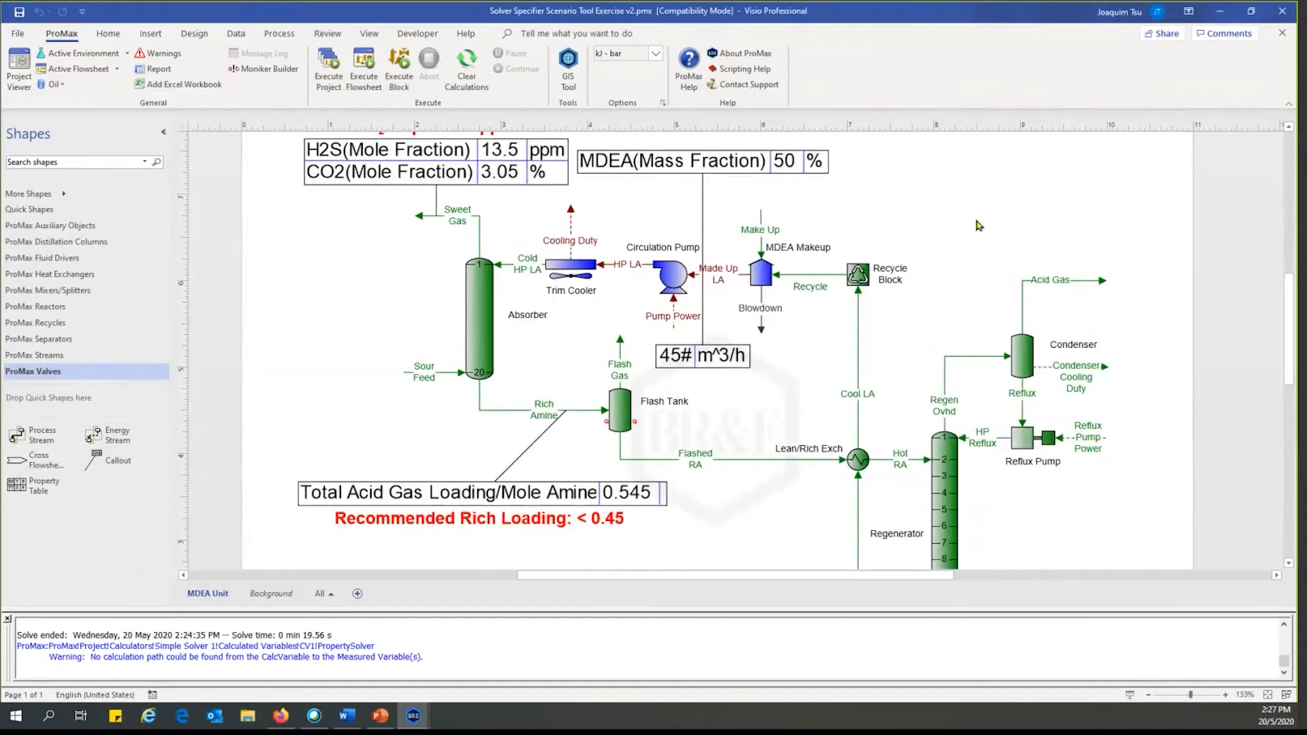
pyautogui.click(674, 277)
pyautogui.click(571, 264)
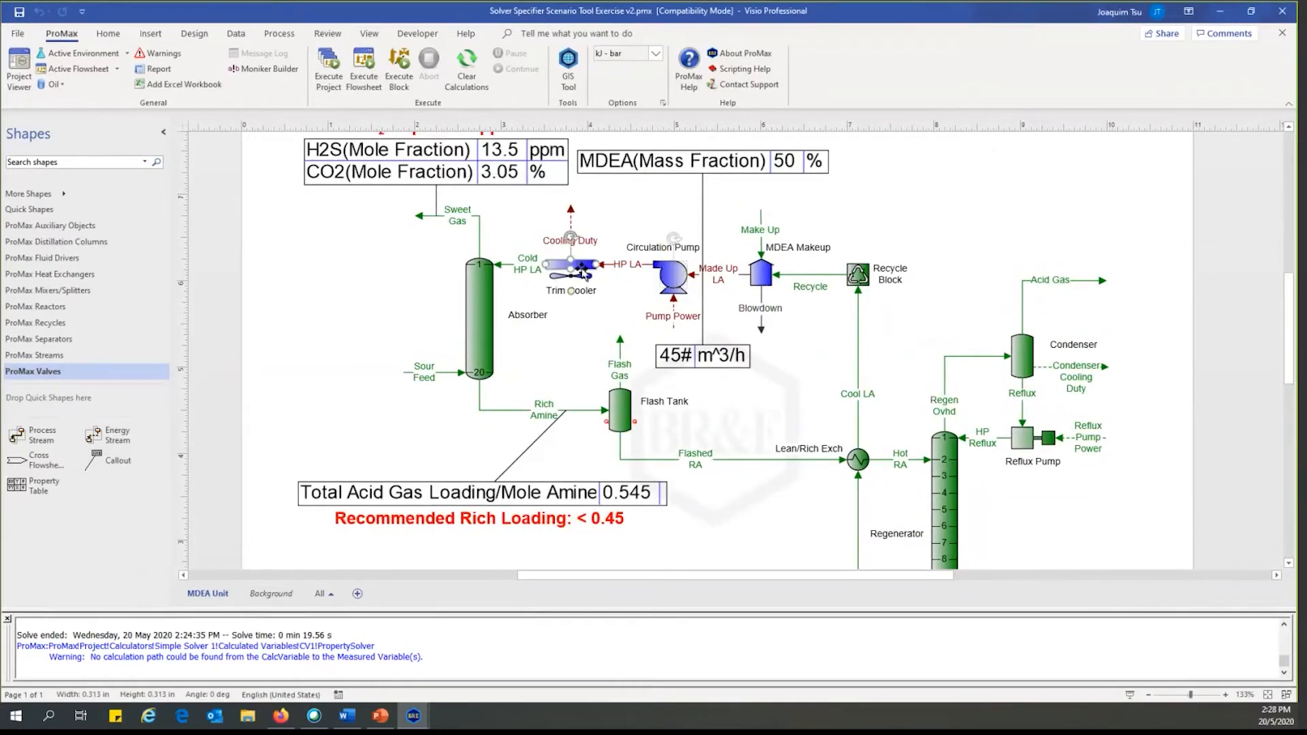
pyautogui.click(477, 310)
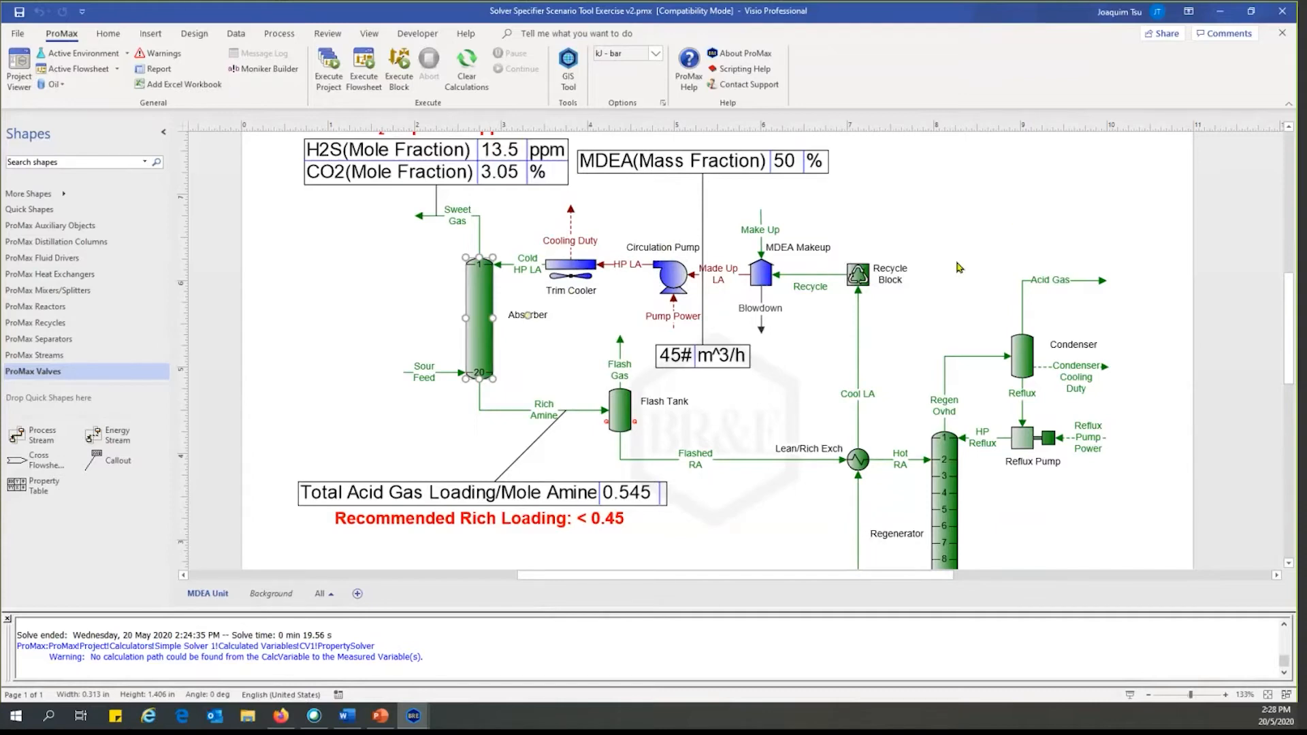
# - Trace the whole recycle loop from MDEA Makeup through the Absorber, Flash Tank and Lean/Rich Exchanger to the Regenerator
pyautogui.scroll(-1, 817, 245)
pyautogui.click(759, 228)
pyautogui.click(674, 232)
pyautogui.click(576, 224)
pyautogui.click(475, 269)
pyautogui.click(617, 370)
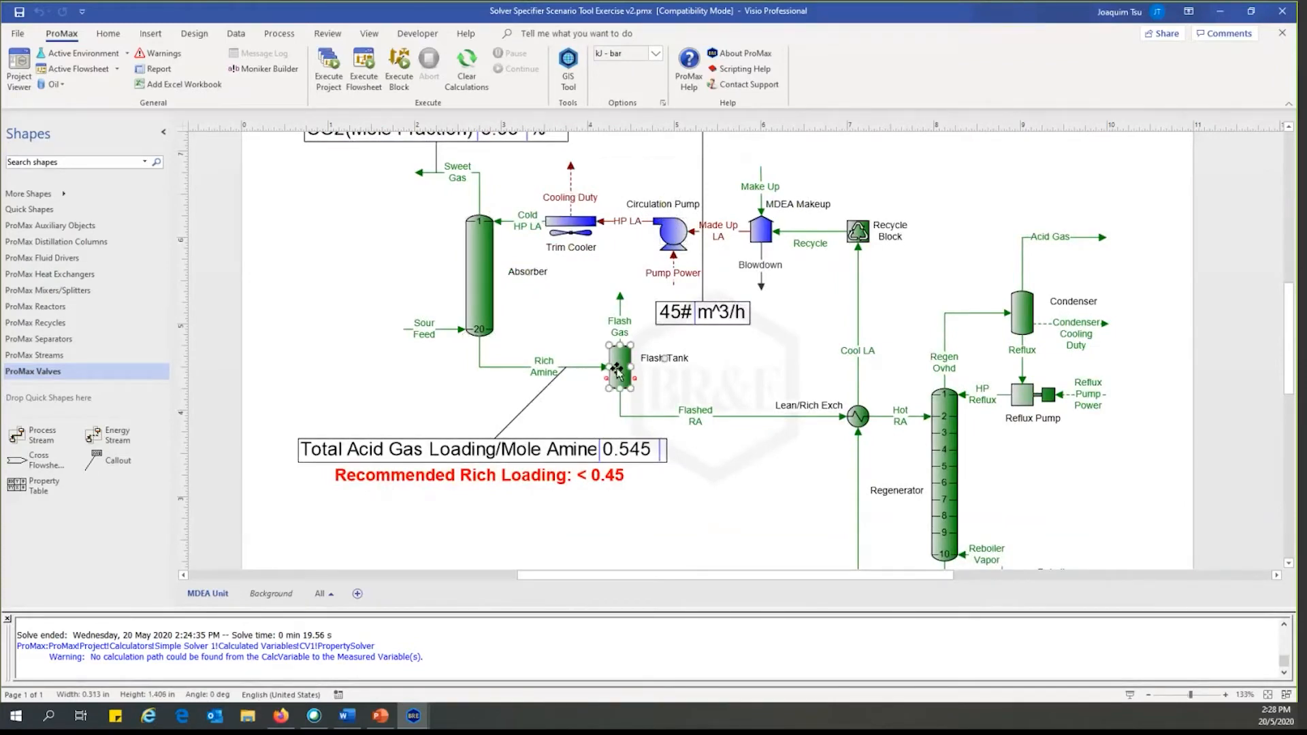
pyautogui.click(857, 416)
pyautogui.scroll(-2, 961, 429)
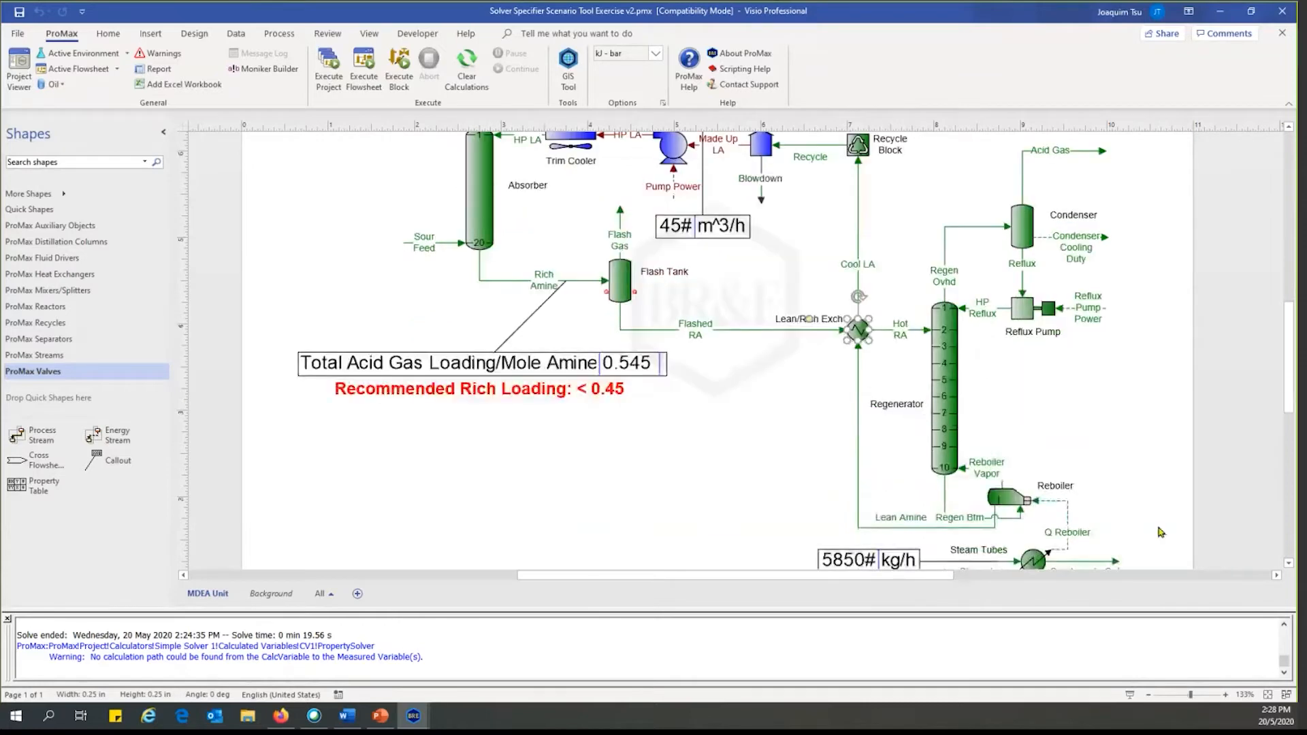
pyautogui.click(940, 393)
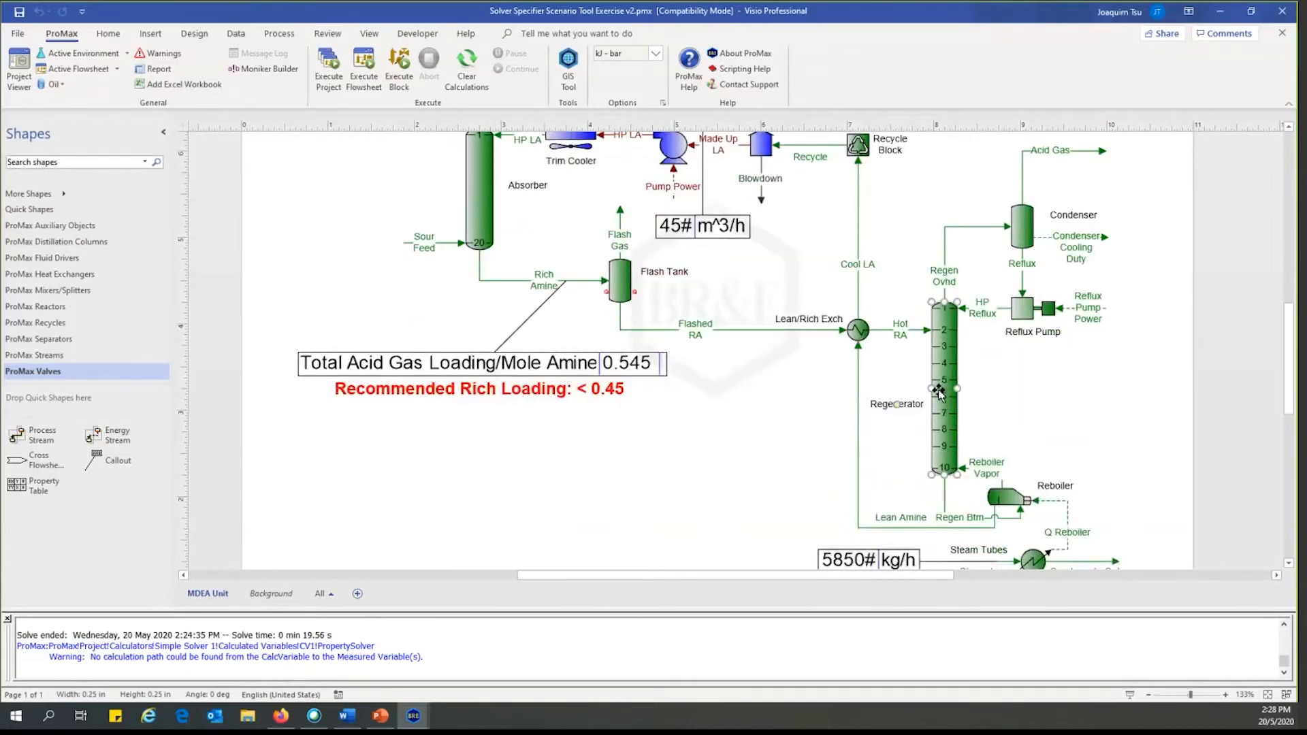
pyautogui.scroll(2, 936, 381)
pyautogui.click(921, 293)
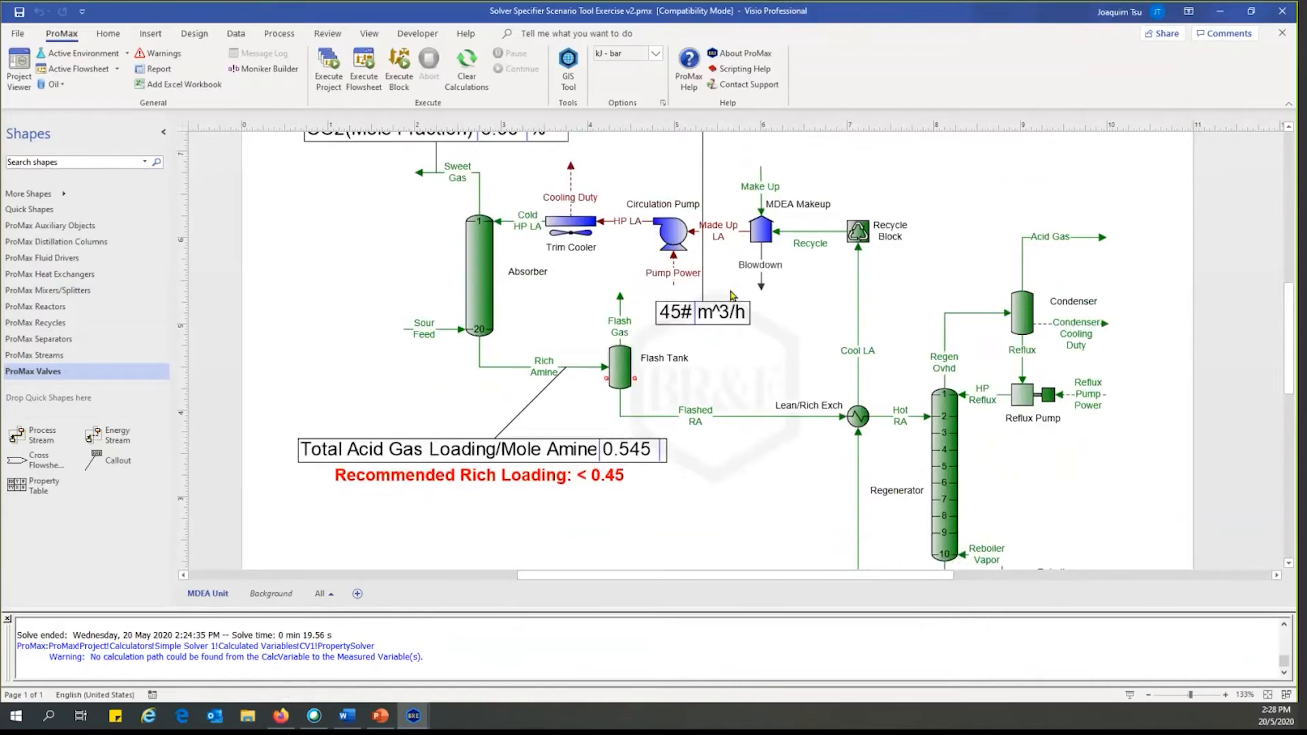
# - Set the Amine Flow Solver's priority to 100 in the Solver Summary
pyautogui.click(19, 74)
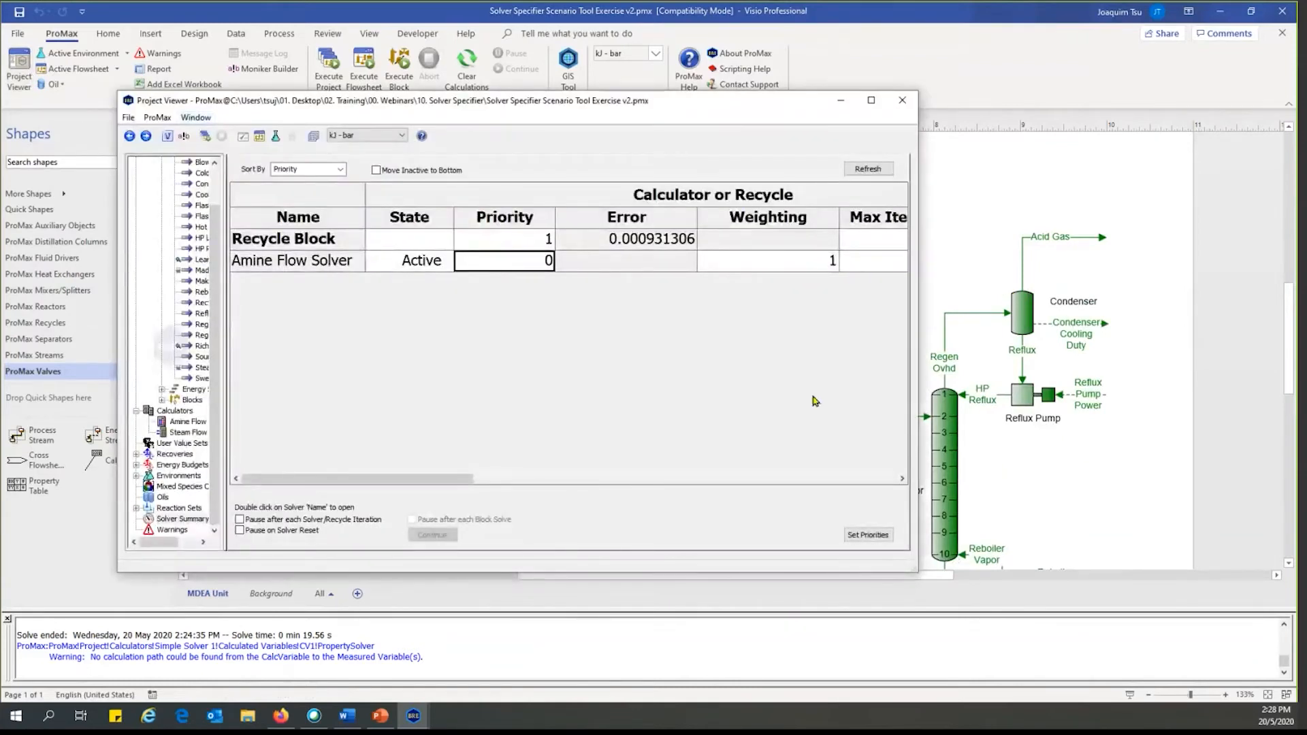
pyautogui.write('2')
pyautogui.press('Return')
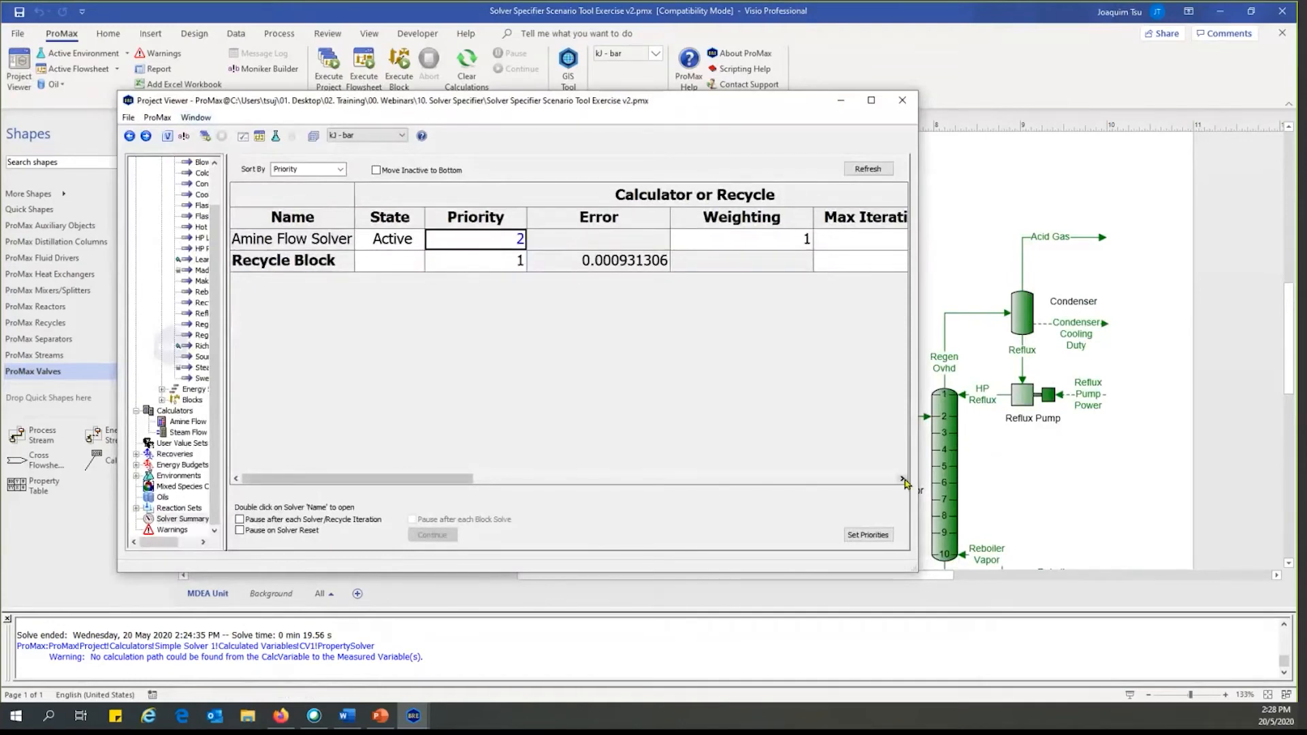
pyautogui.write('100')
pyautogui.press('Return')
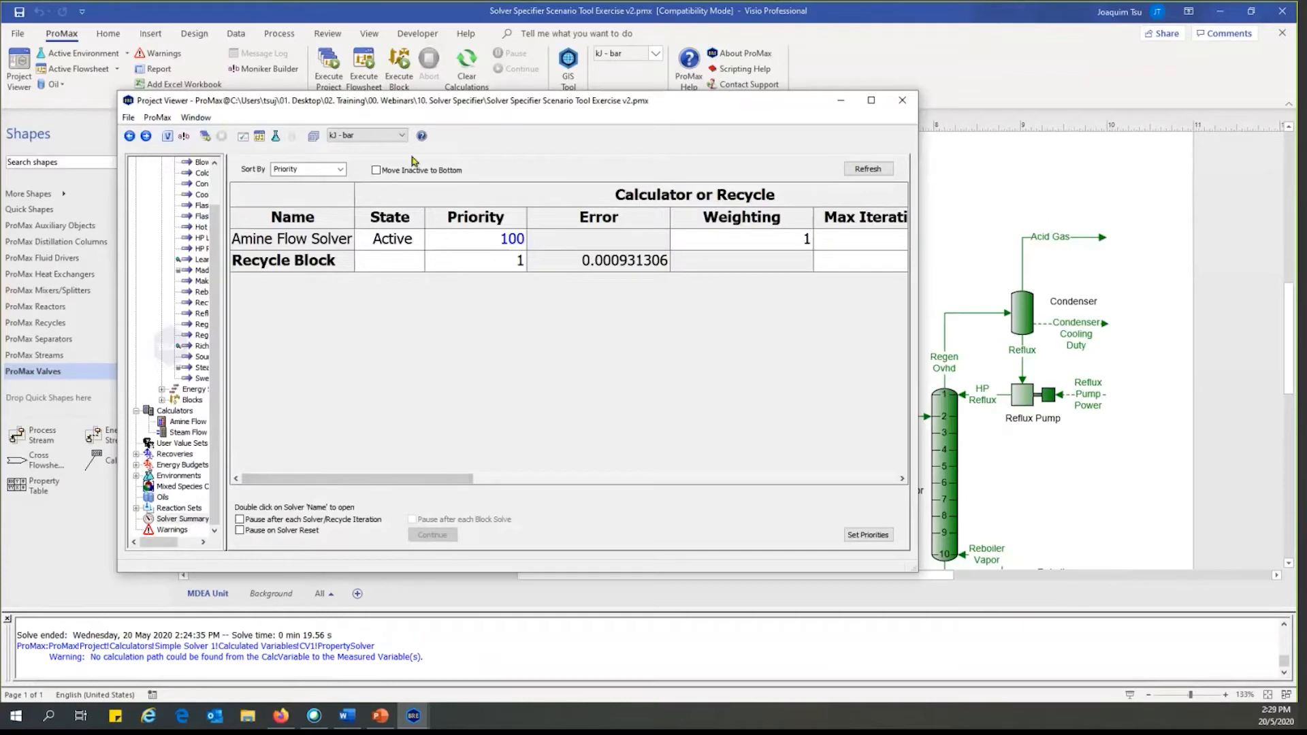
# - Execute the flowsheet and reposition the Solver Summary window to monitor the solver error during the solve
pyautogui.click(366, 65)
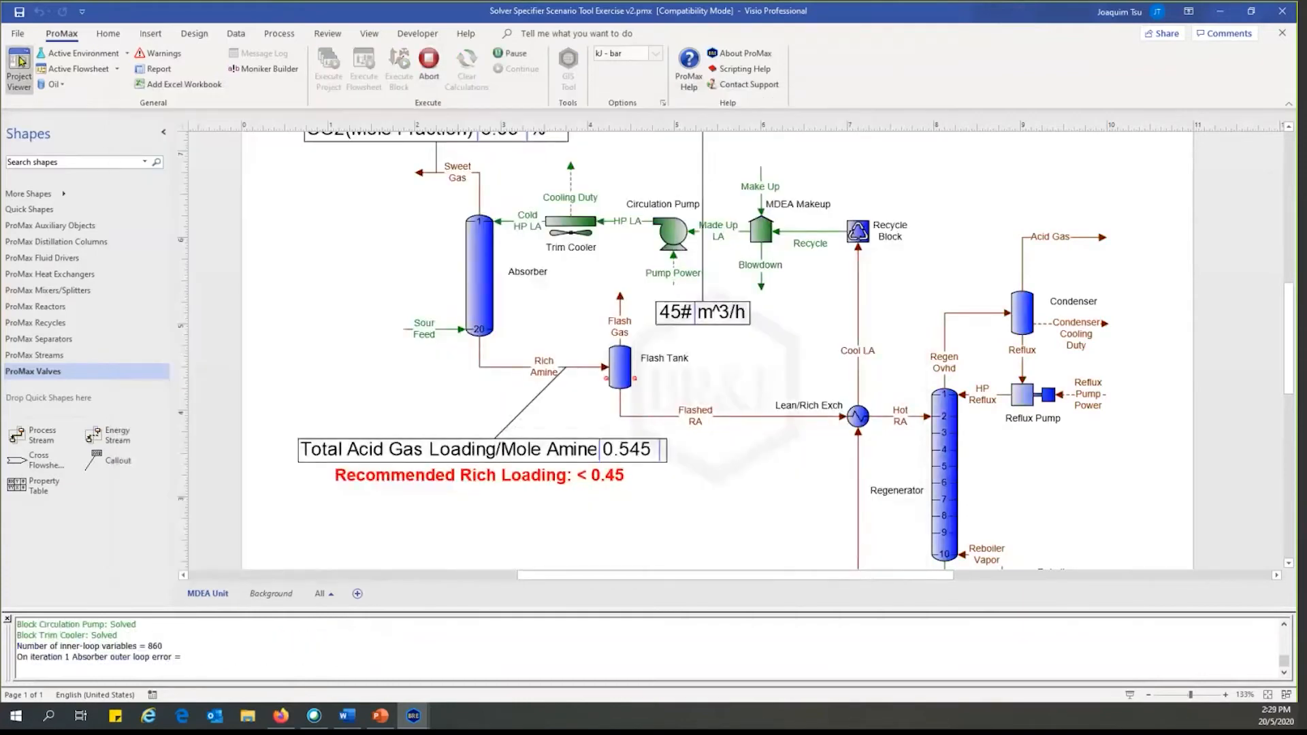
pyautogui.click(20, 65)
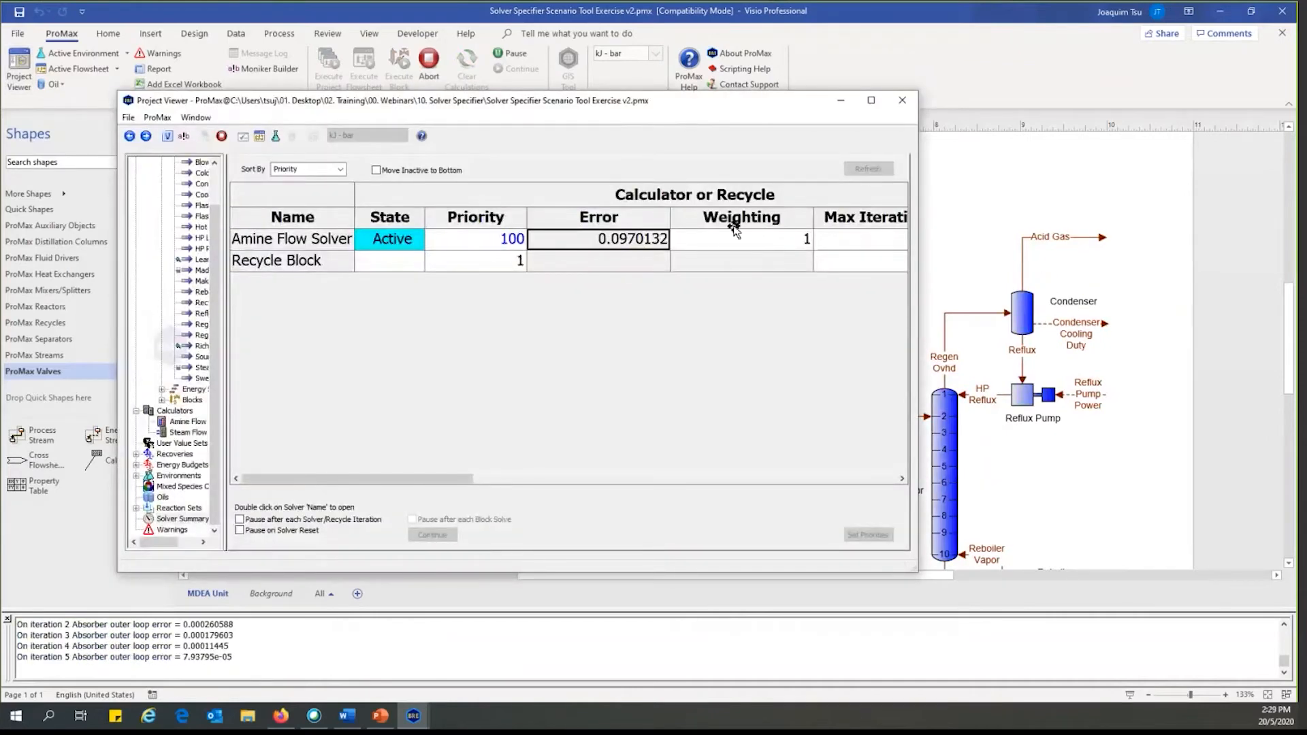
pyautogui.moveTo(304, 100); pyautogui.dragTo(737, 279)
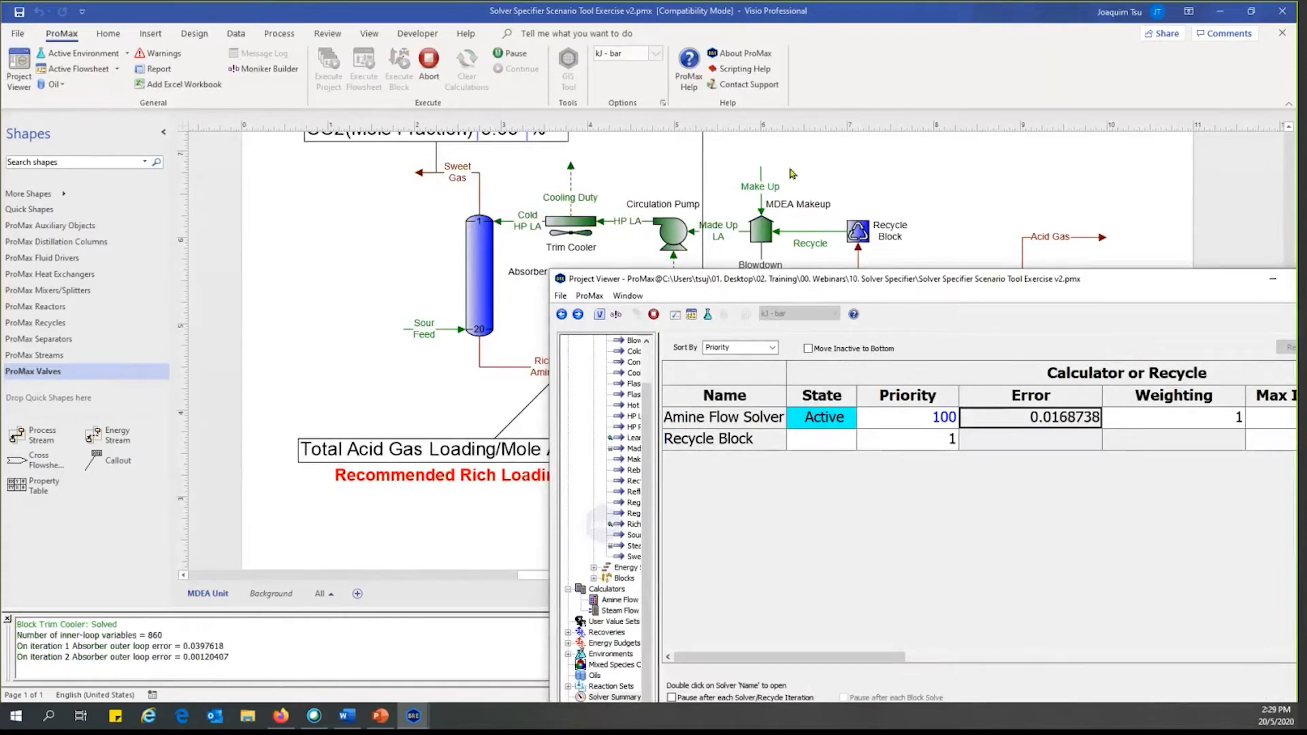
pyautogui.moveTo(990, 282); pyautogui.dragTo(791, 173)
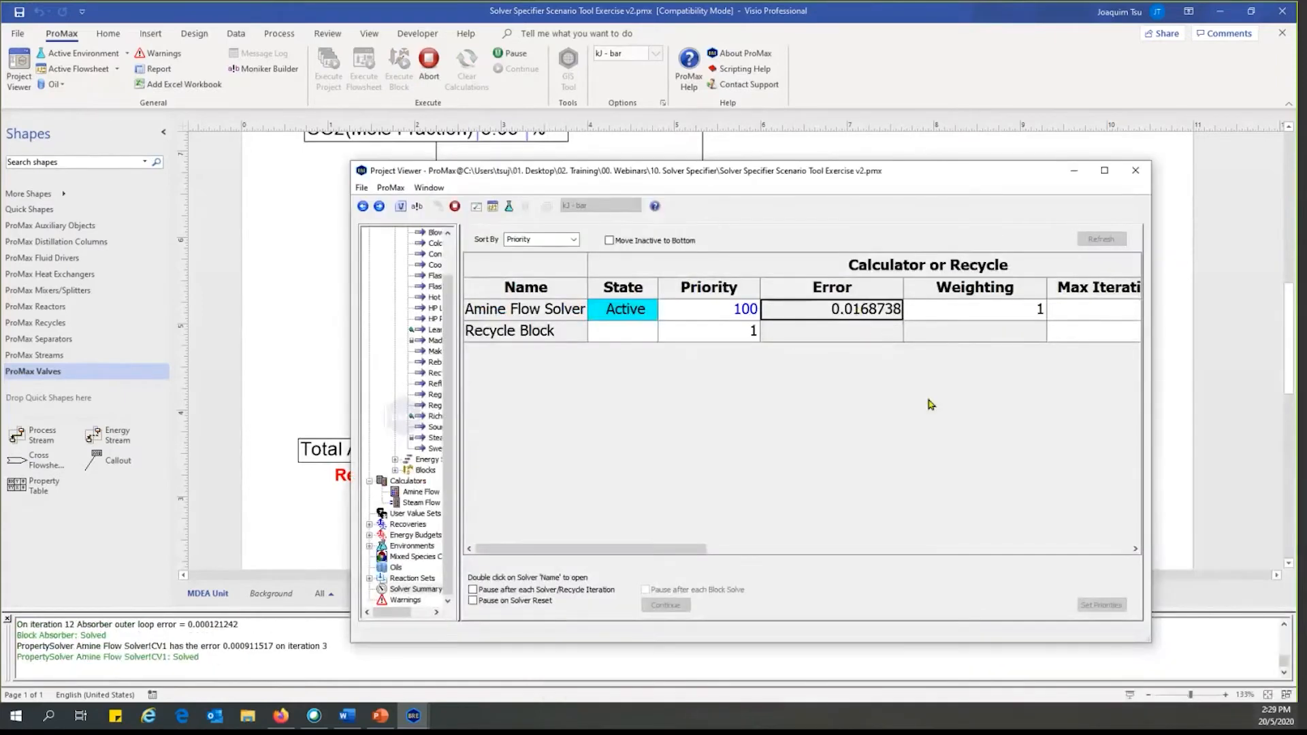
# - Examine the error, Max Iterations and Iterations values of both solvers, widening the Solver Summary window, and minimize it
pyautogui.click(859, 330)
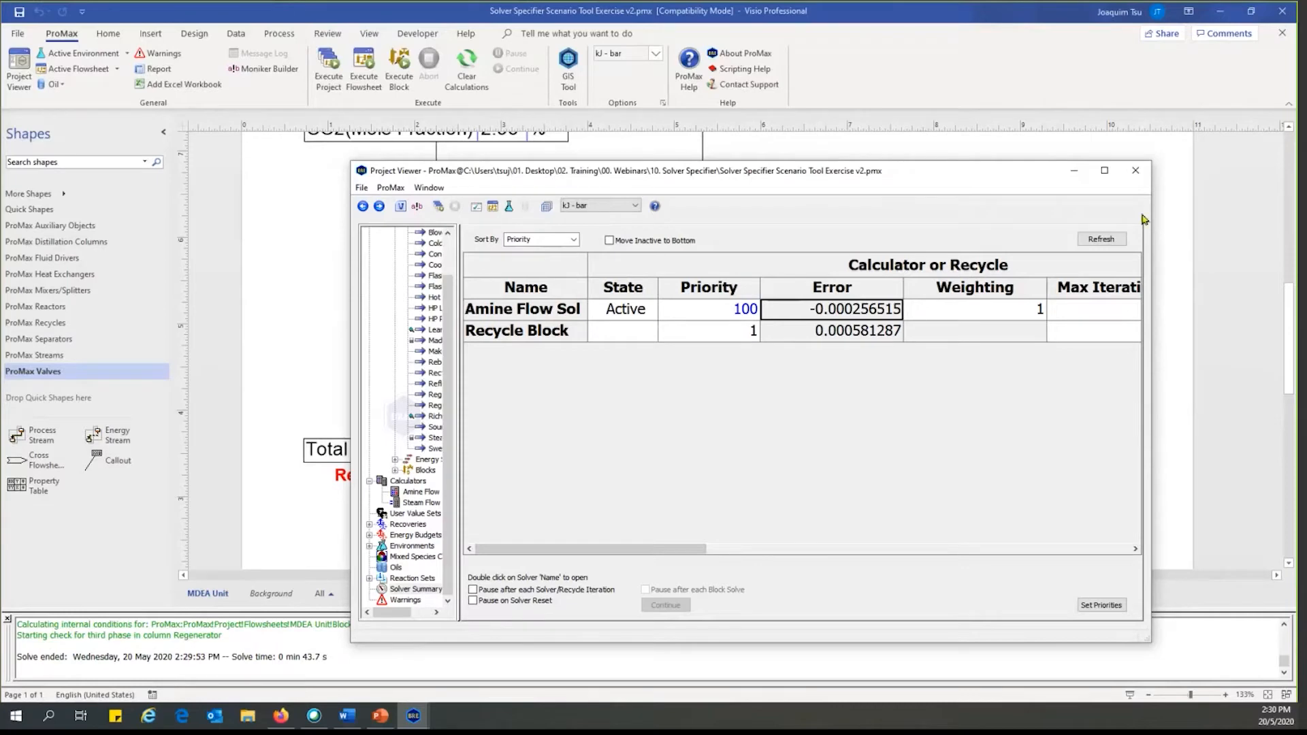
pyautogui.moveTo(667, 555); pyautogui.dragTo(714, 556)
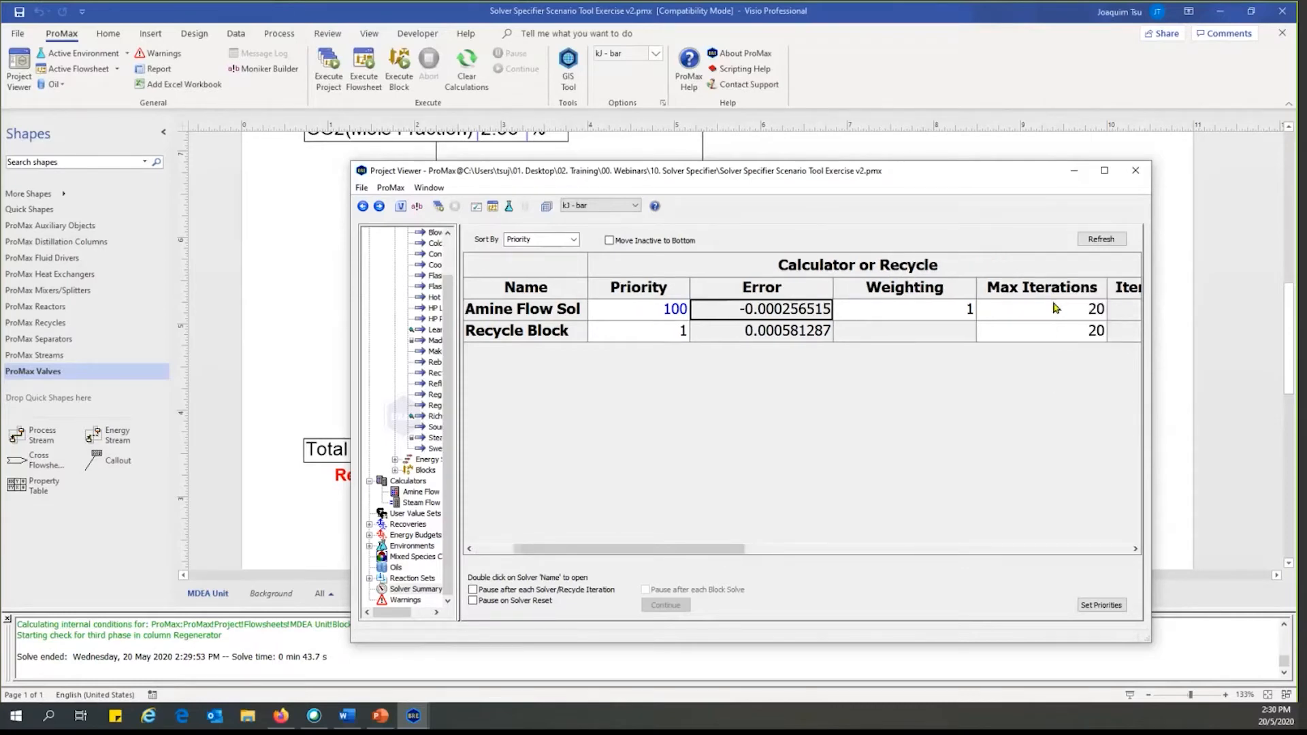
pyautogui.moveTo(1057, 308); pyautogui.dragTo(1059, 335)
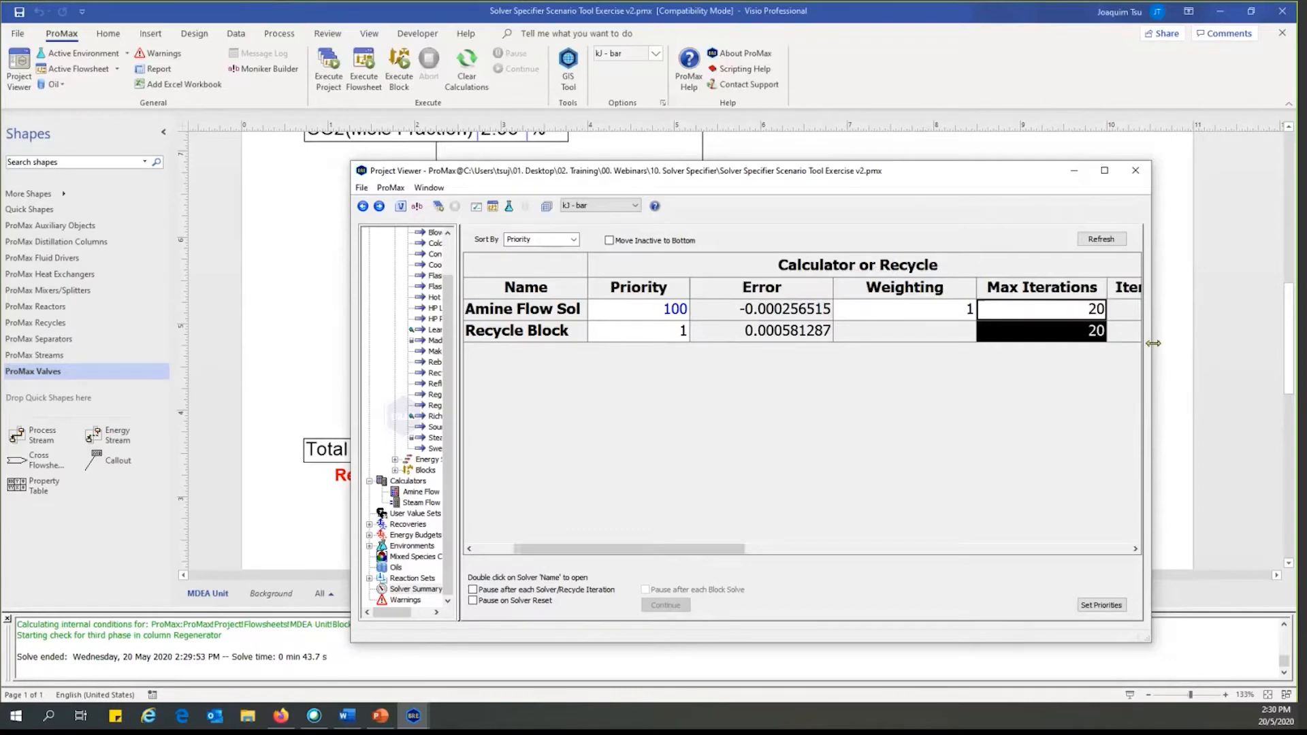
pyautogui.moveTo(1229, 353); pyautogui.dragTo(1253, 352)
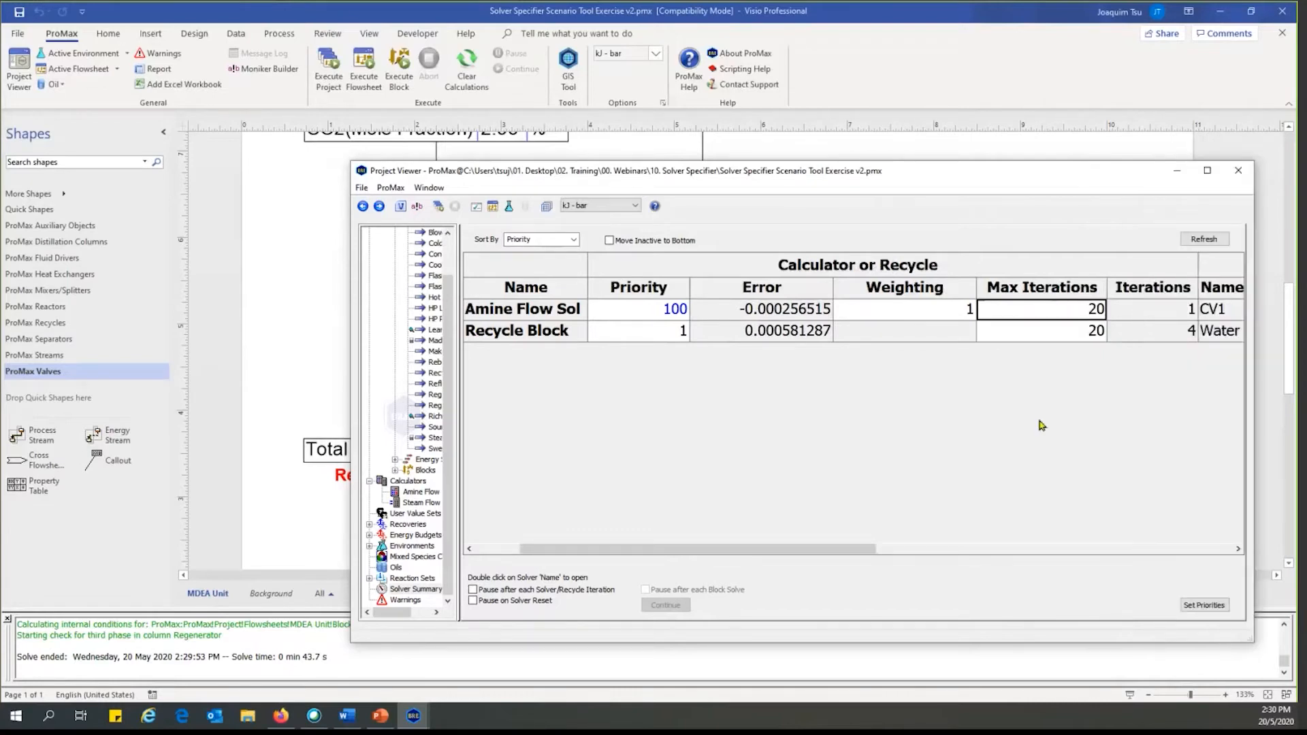
pyautogui.click(1175, 173)
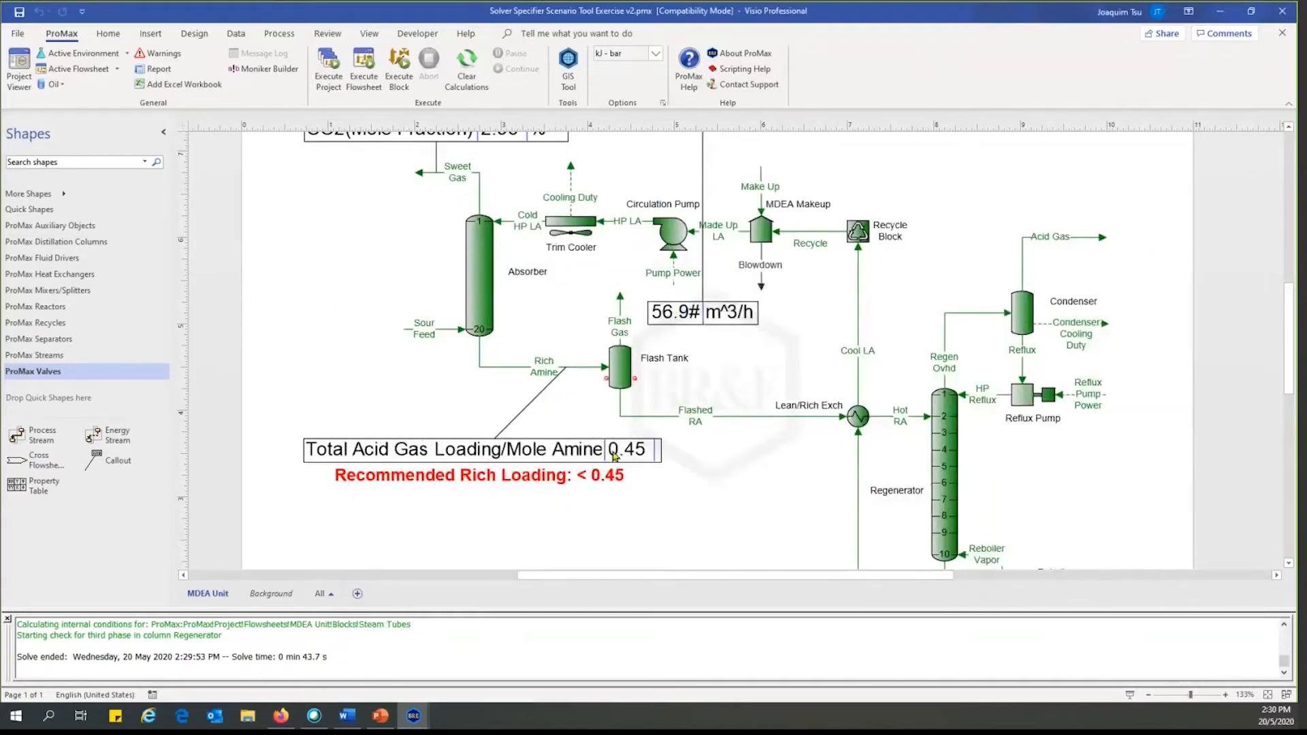
# - Review the solved flowsheet's sweet gas composition, rich loading, amine circulation rate and steam flow against the specifications
pyautogui.scroll(1, 831, 370)
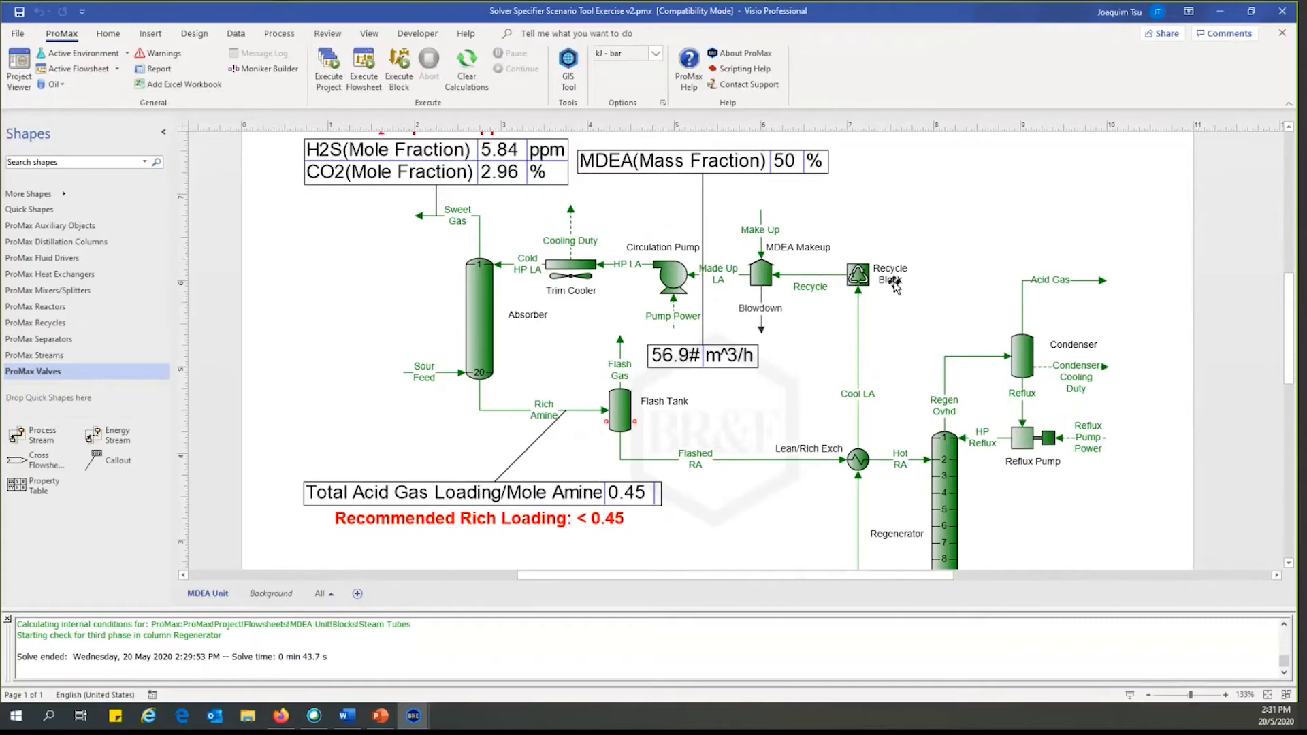
pyautogui.scroll(1, 844, 341)
pyautogui.scroll(-1, 865, 354)
pyautogui.scroll(1, 885, 364)
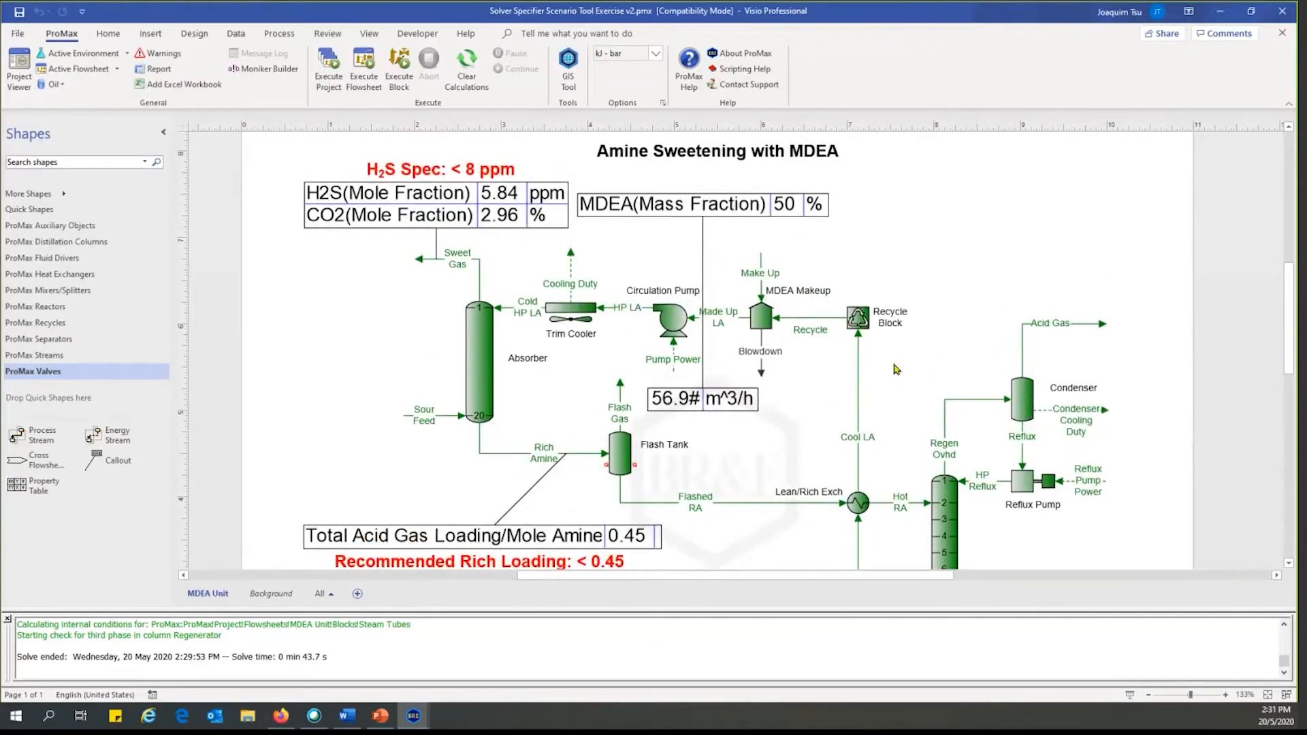
pyautogui.scroll(-2, 892, 364)
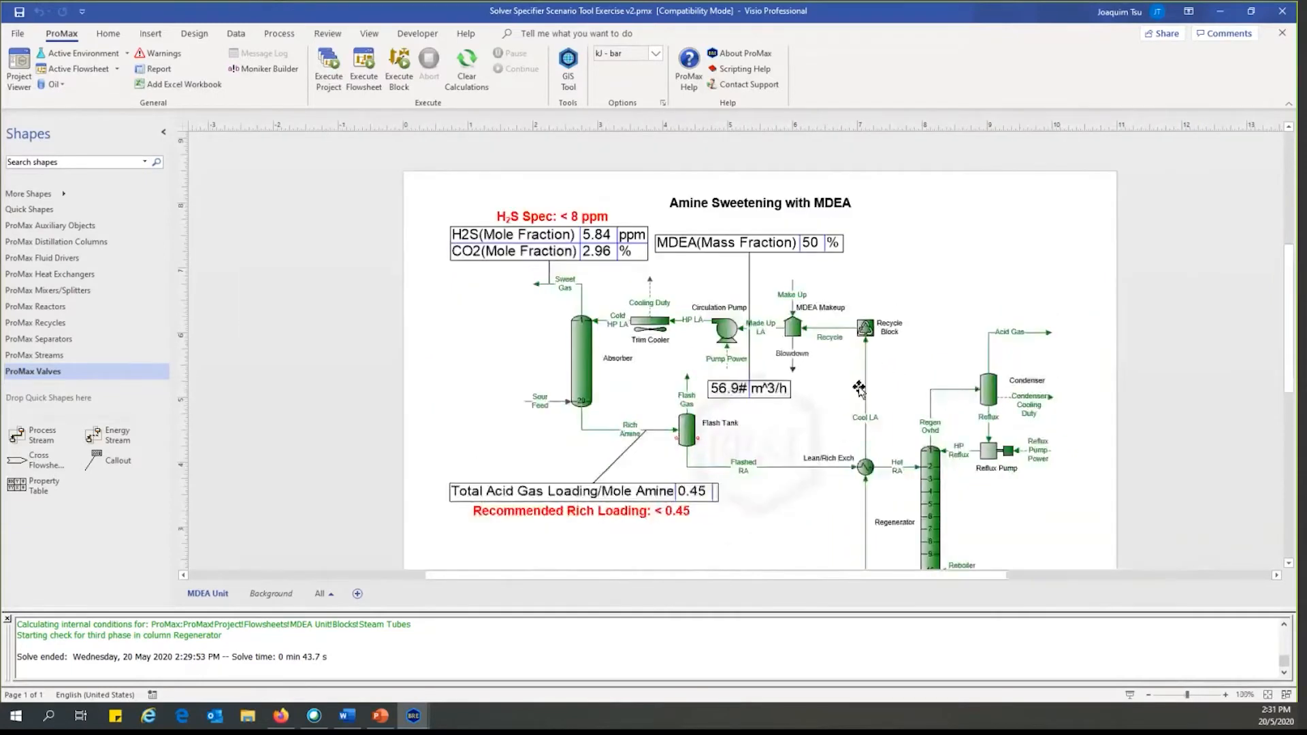
pyautogui.scroll(-1, 714, 384)
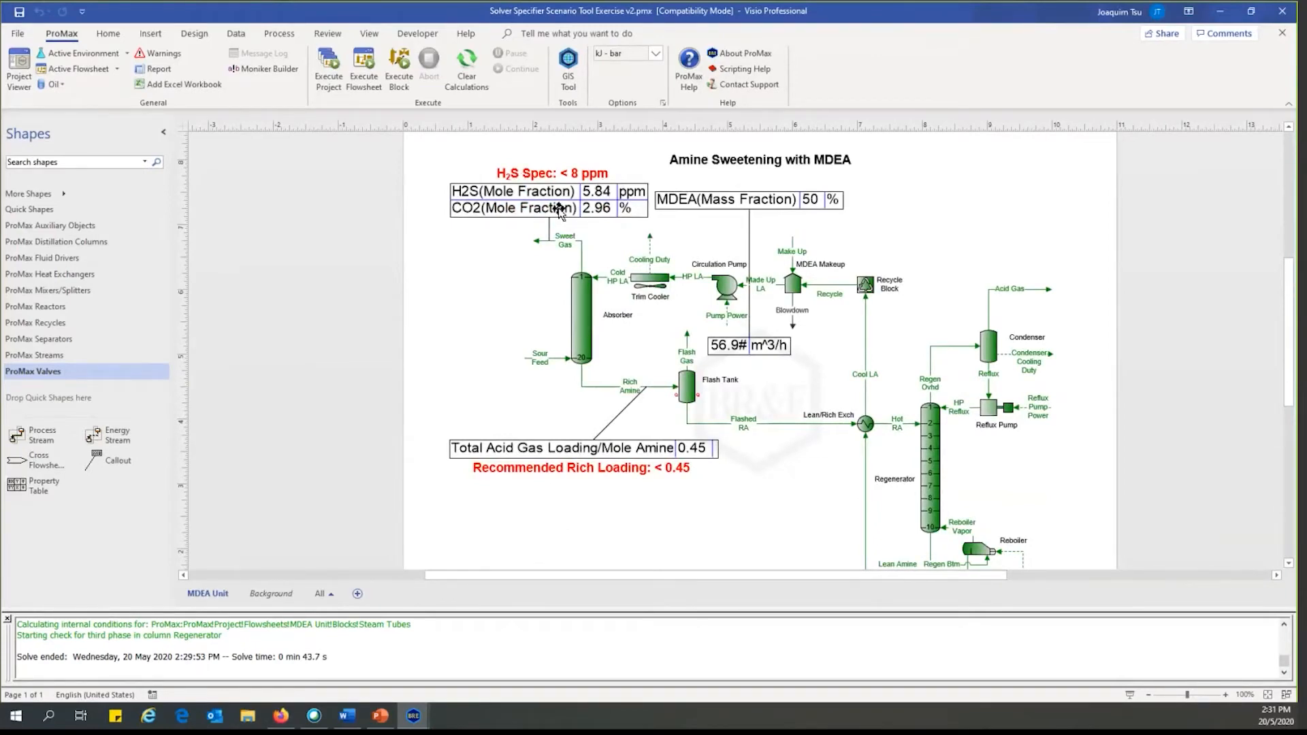
pyautogui.scroll(-3, 906, 376)
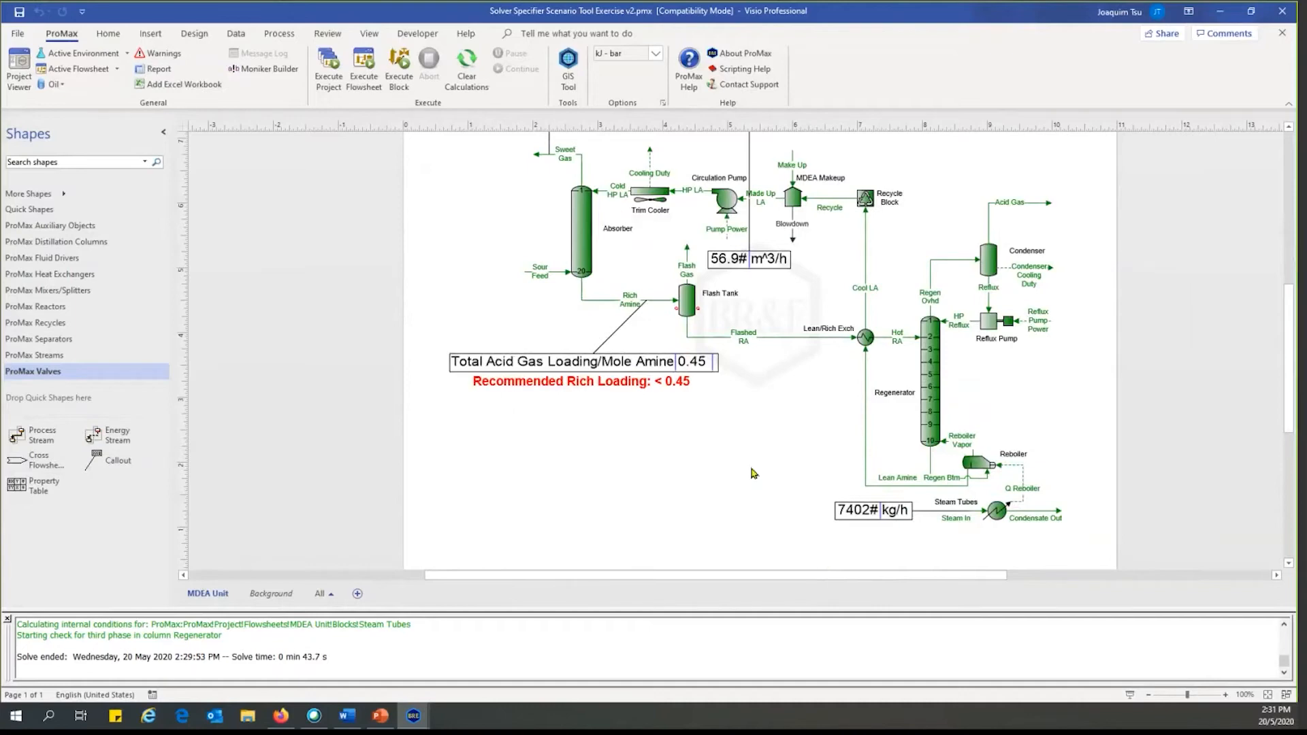
pyautogui.click(538, 273)
pyautogui.scroll(2, 826, 282)
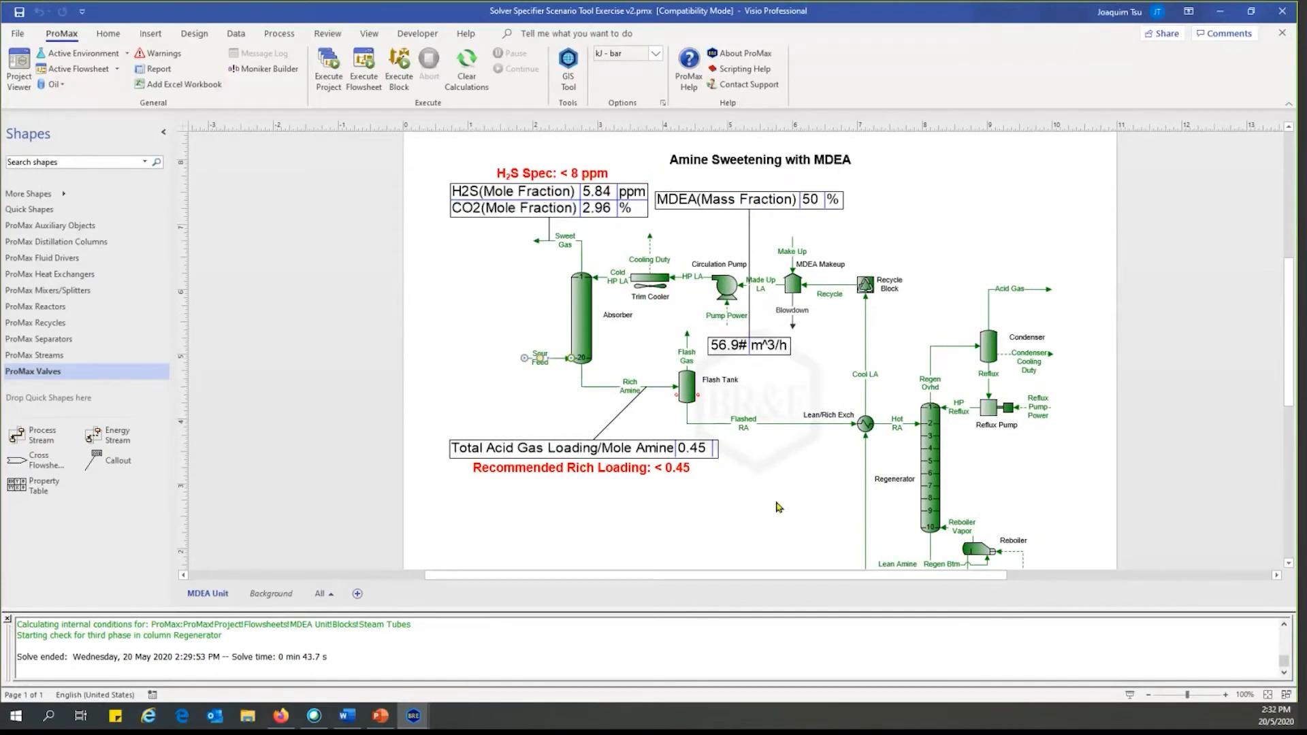
# - Switch to the PowerPoint presentation and run the slide show from the Scenario Tool title slide to its overview slide
pyautogui.click(373, 721)
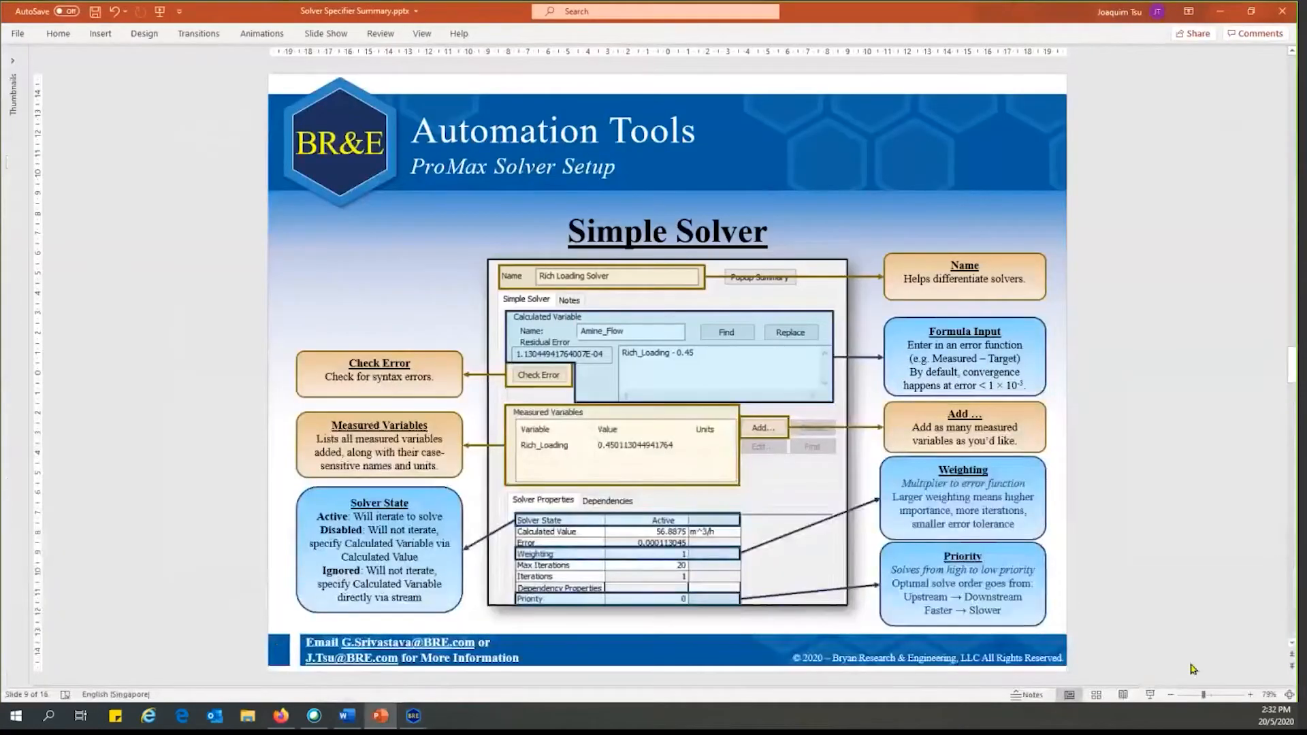
pyautogui.scroll(-1, 1127, 608)
pyautogui.click(1150, 694)
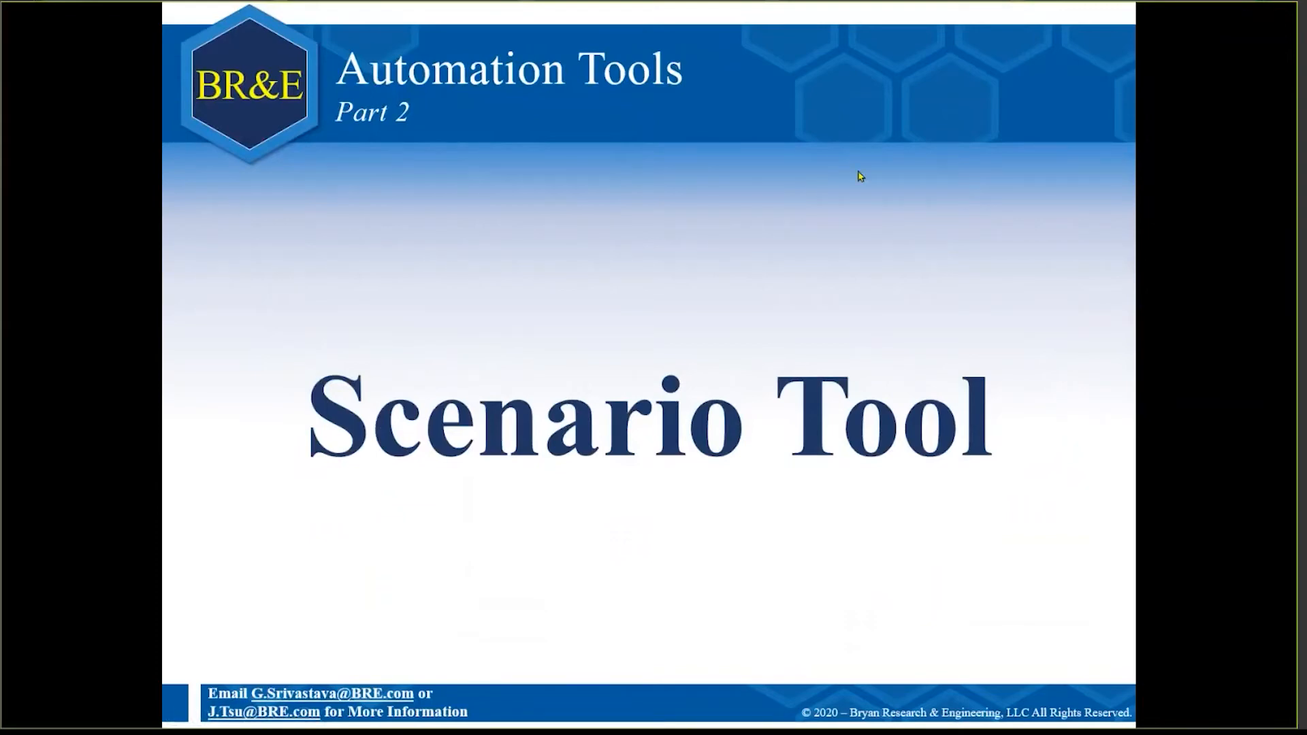
pyautogui.click(791, 235)
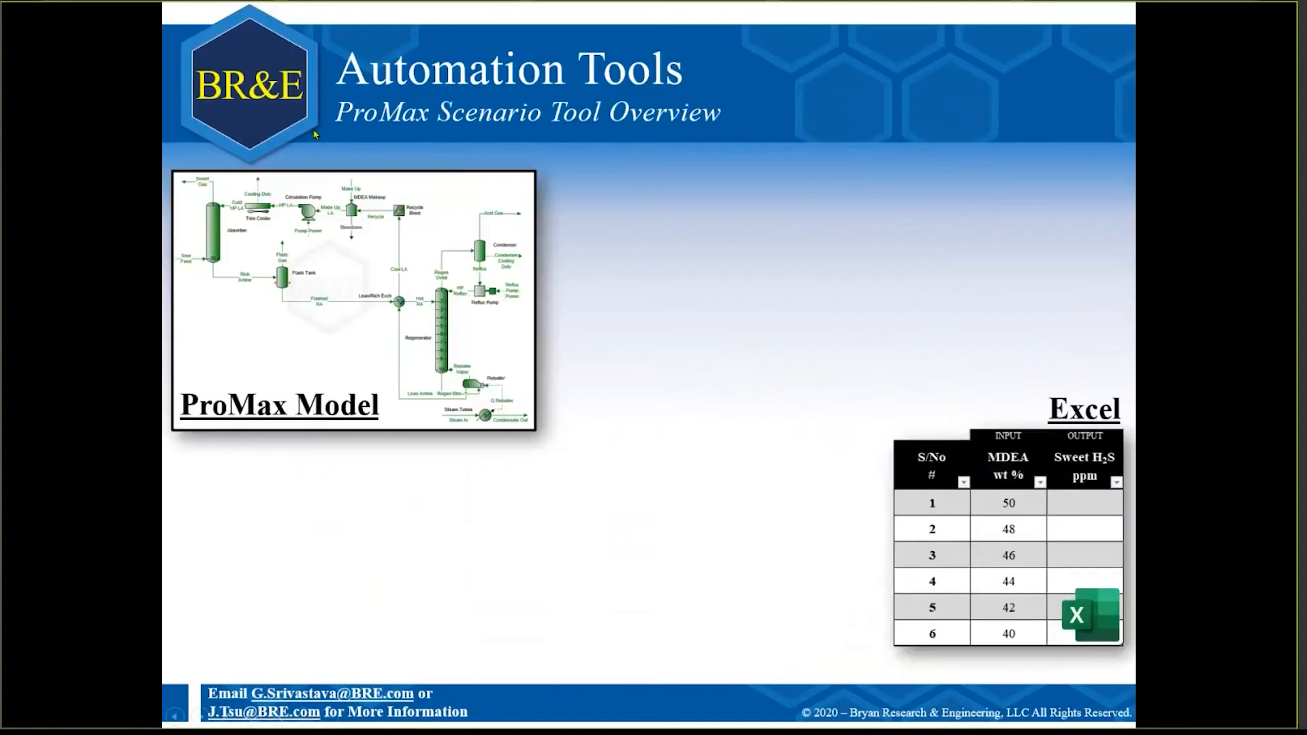
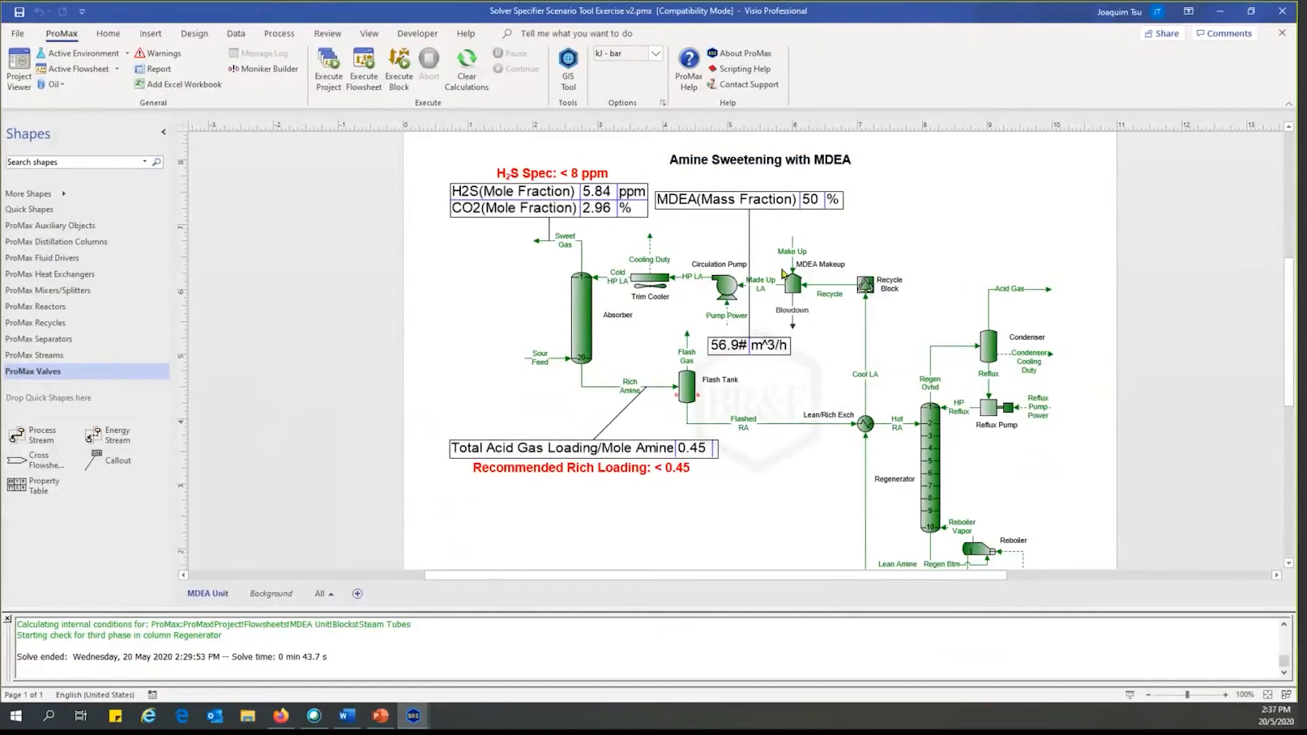
# - Set the Amine Flow Solver's state to Disabled and return to the flowsheet
pyautogui.moveTo(773, 285)
pyautogui.doubleClick(769, 285)
pyautogui.doubleClick(681, 409)
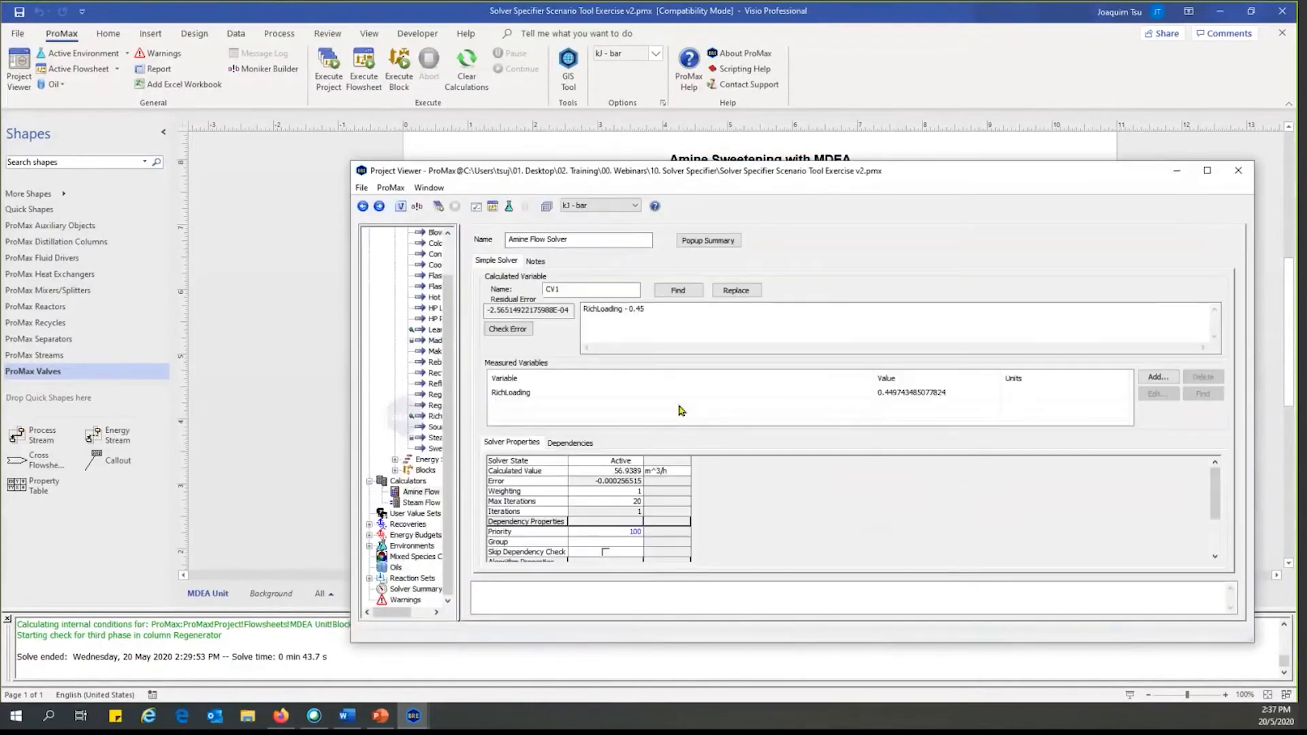
pyautogui.click(616, 461)
pyautogui.click(638, 461)
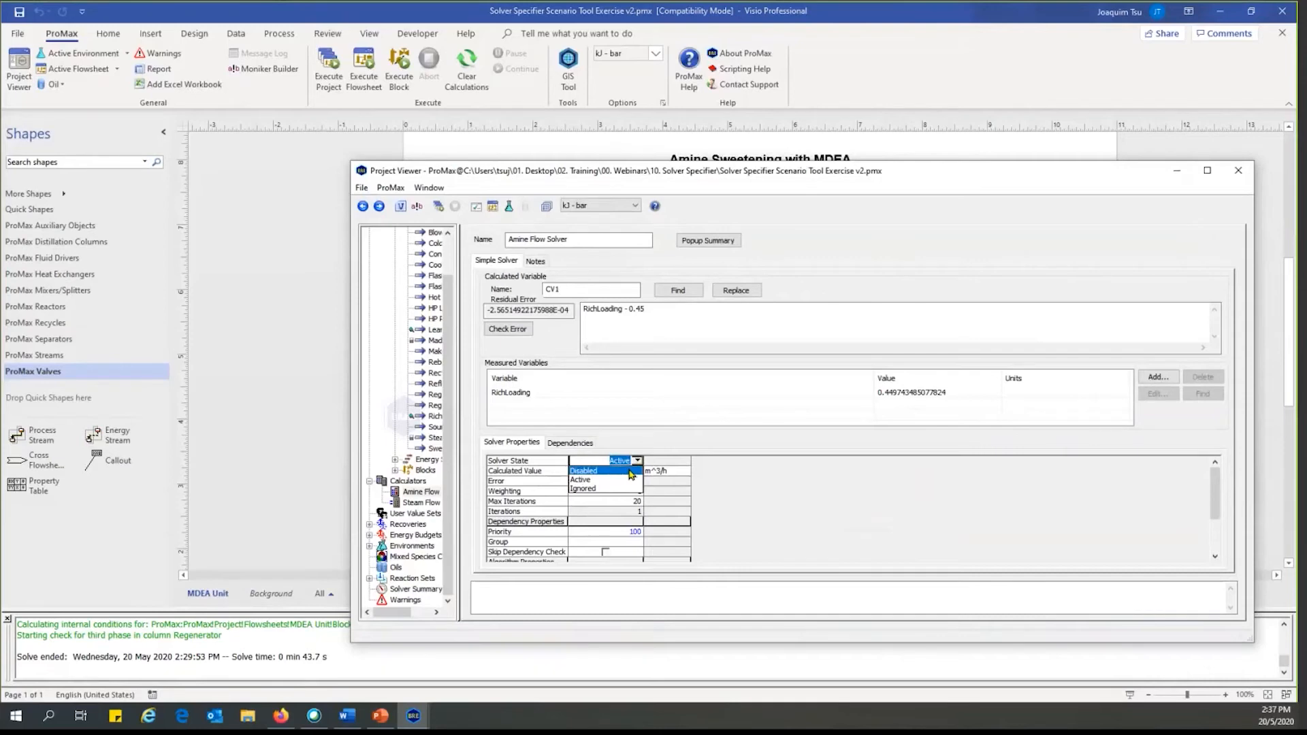
pyautogui.click(630, 471)
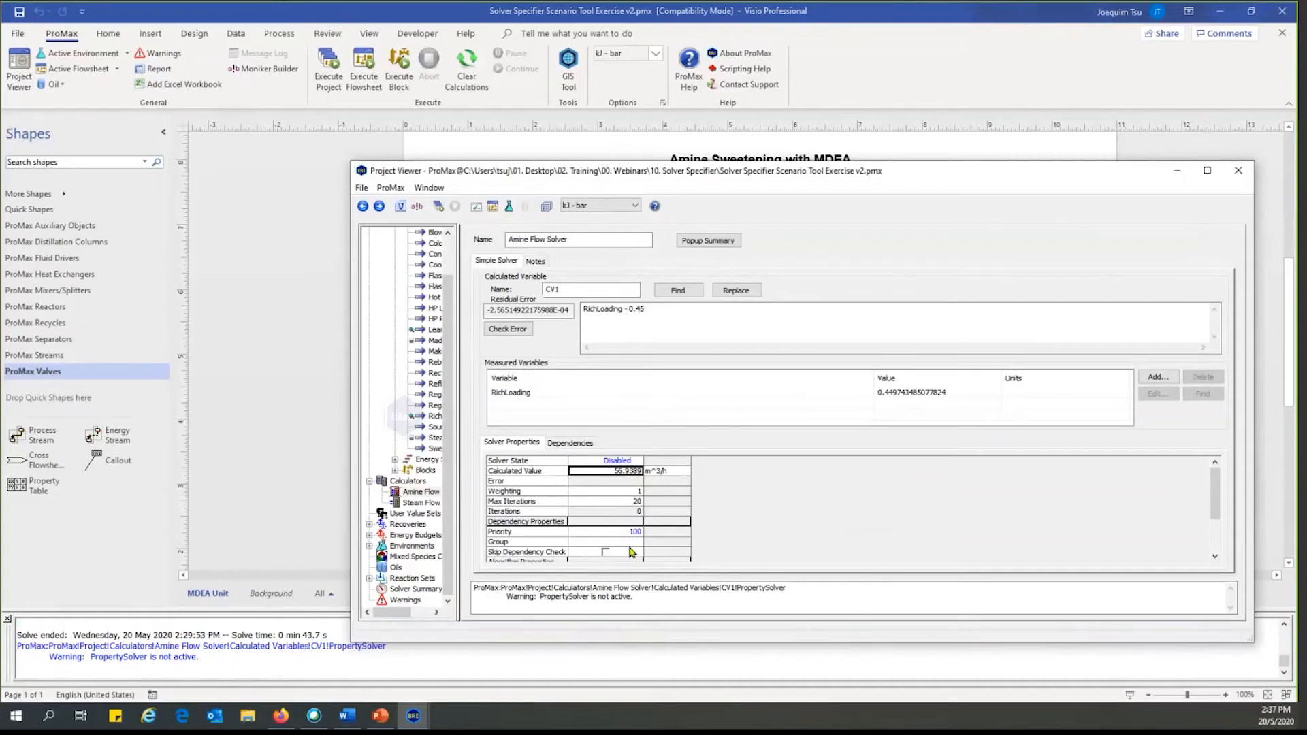
pyautogui.click(286, 378)
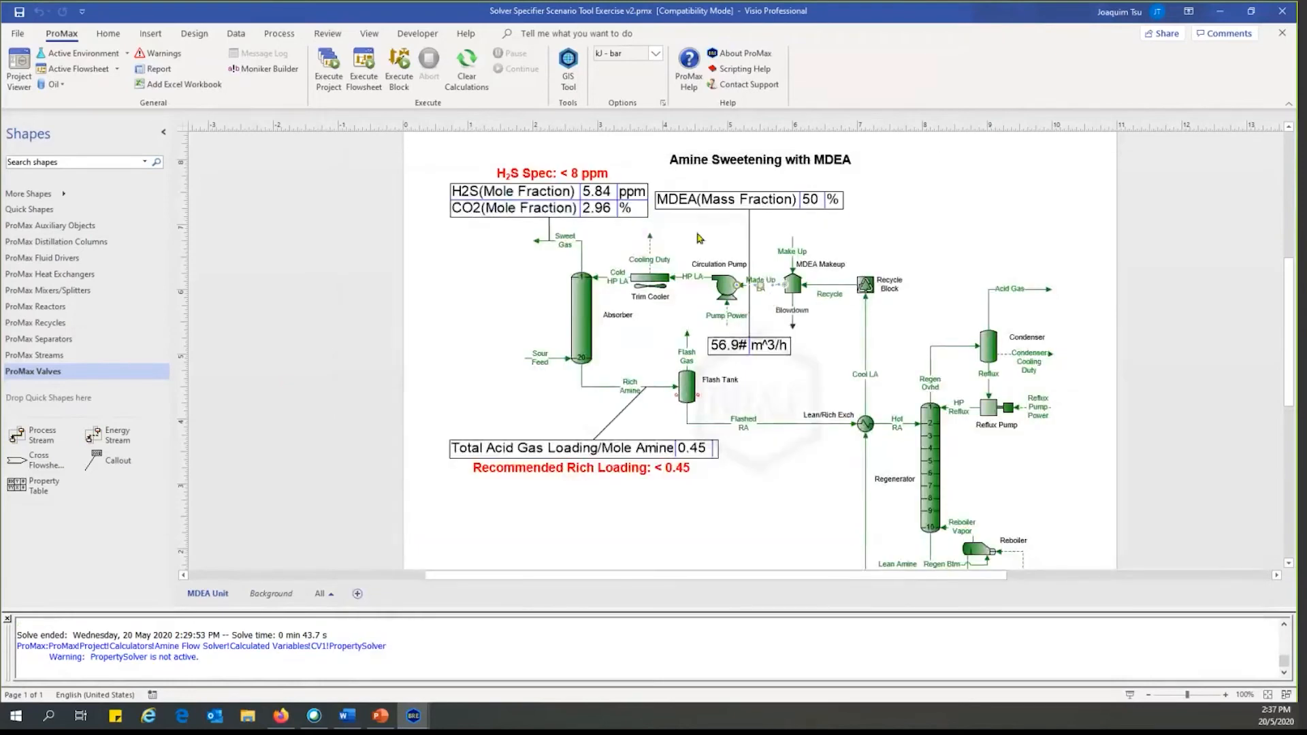
# - Switch to the Book1 Excel workbook and examine the table's MDEA wt% input column and its Sweet H2S and Rich Loading output columns
pyautogui.scroll(-1, 774, 243)
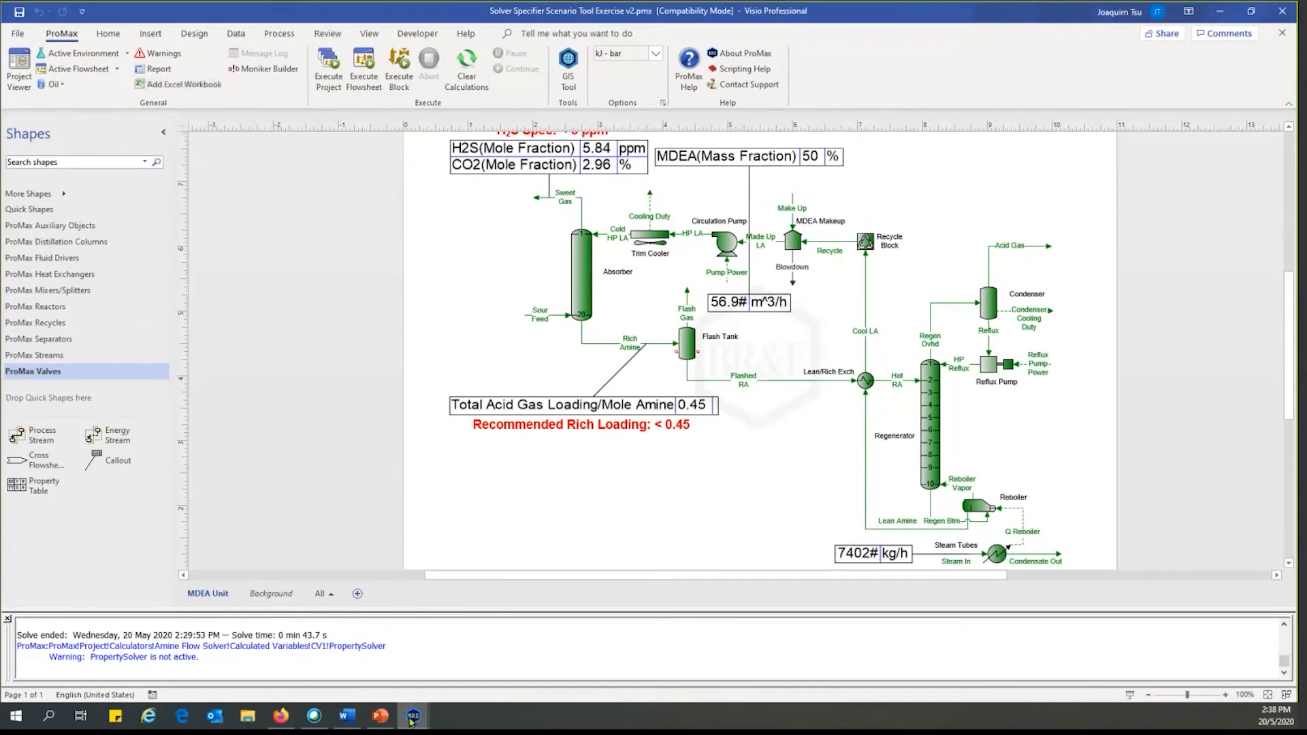
pyautogui.moveTo(413, 715)
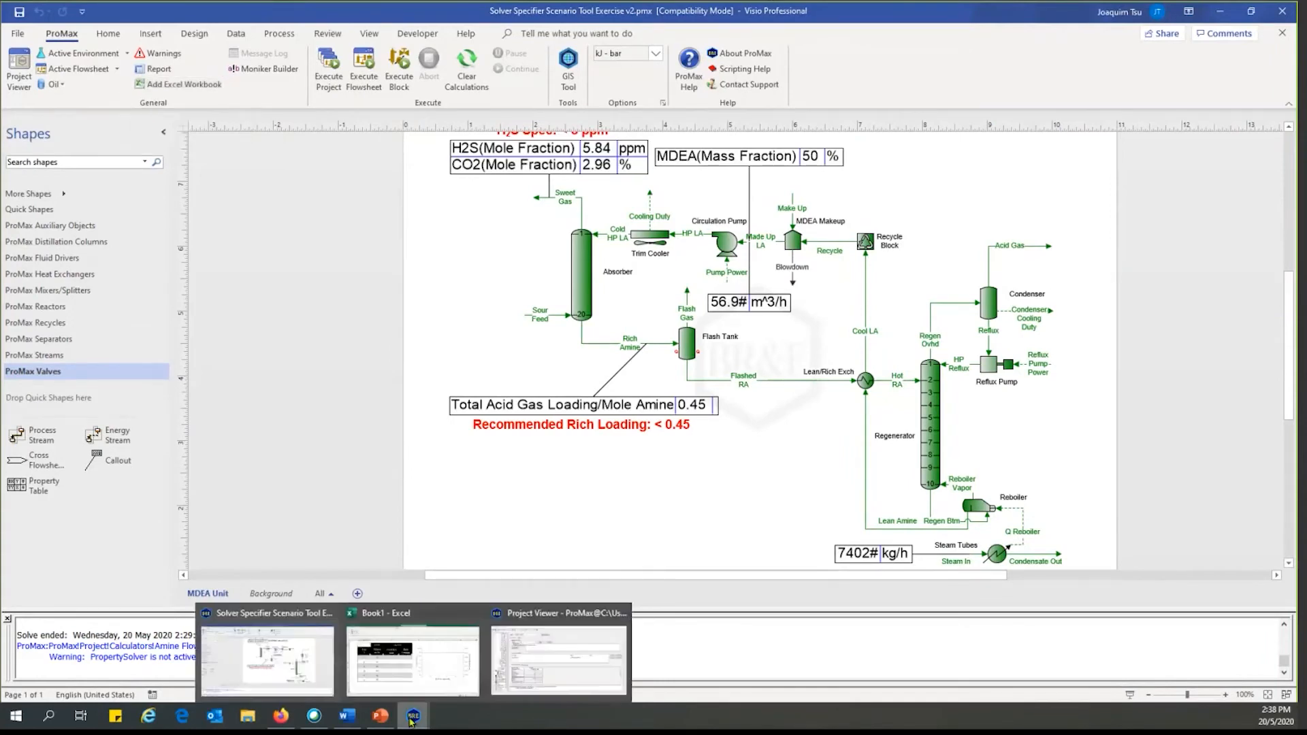
pyautogui.click(447, 660)
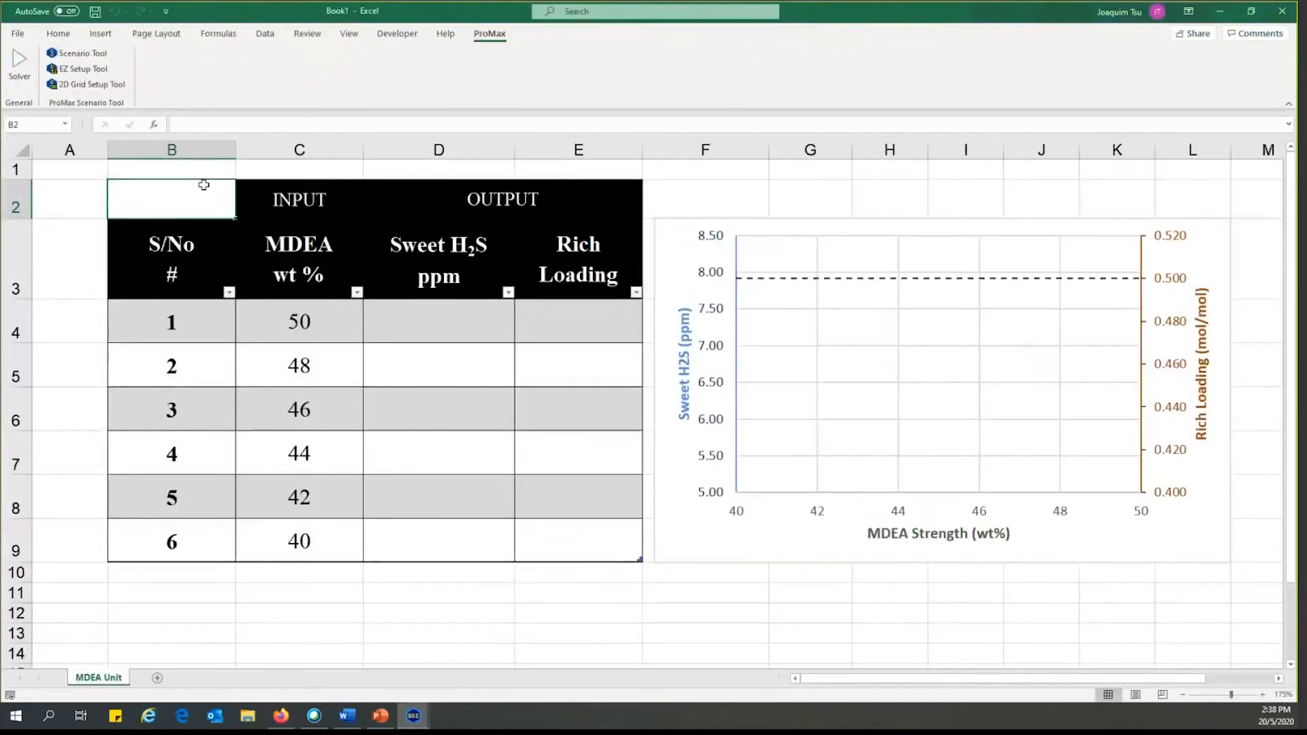
pyautogui.moveTo(211, 206); pyautogui.dragTo(572, 529)
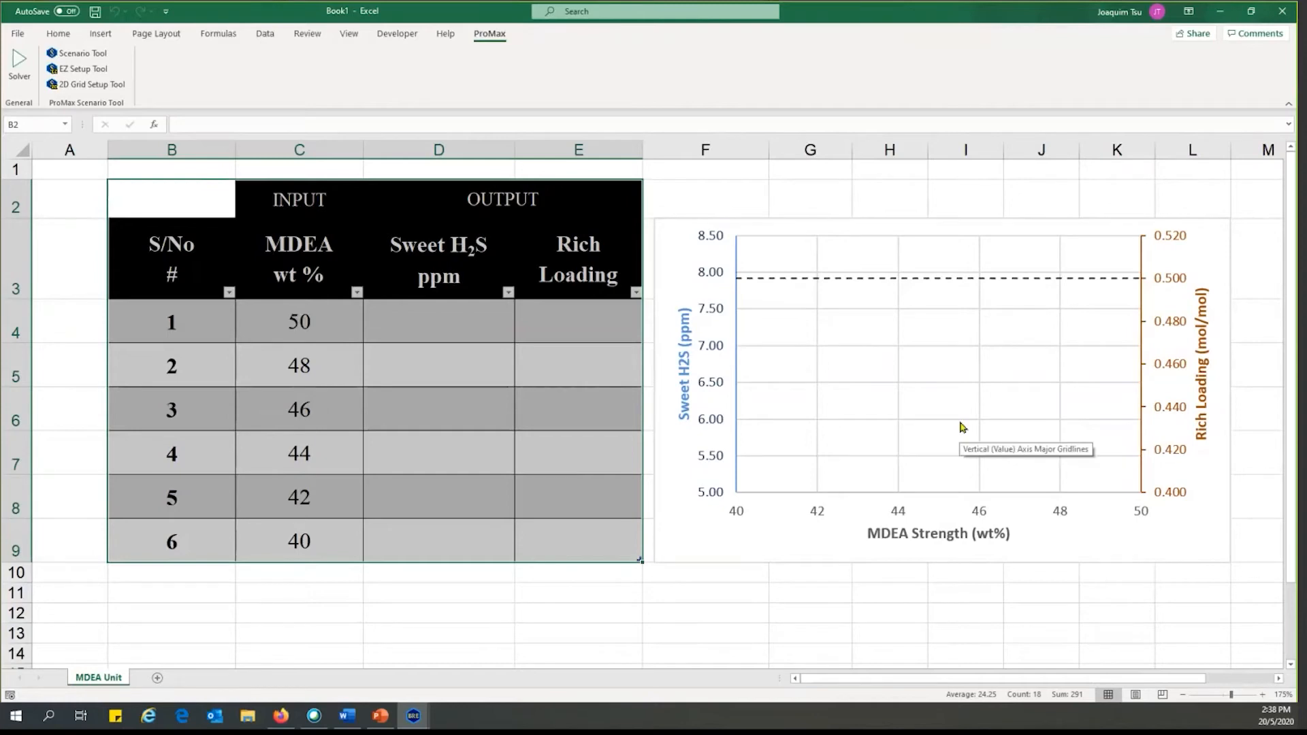
pyautogui.click(312, 351)
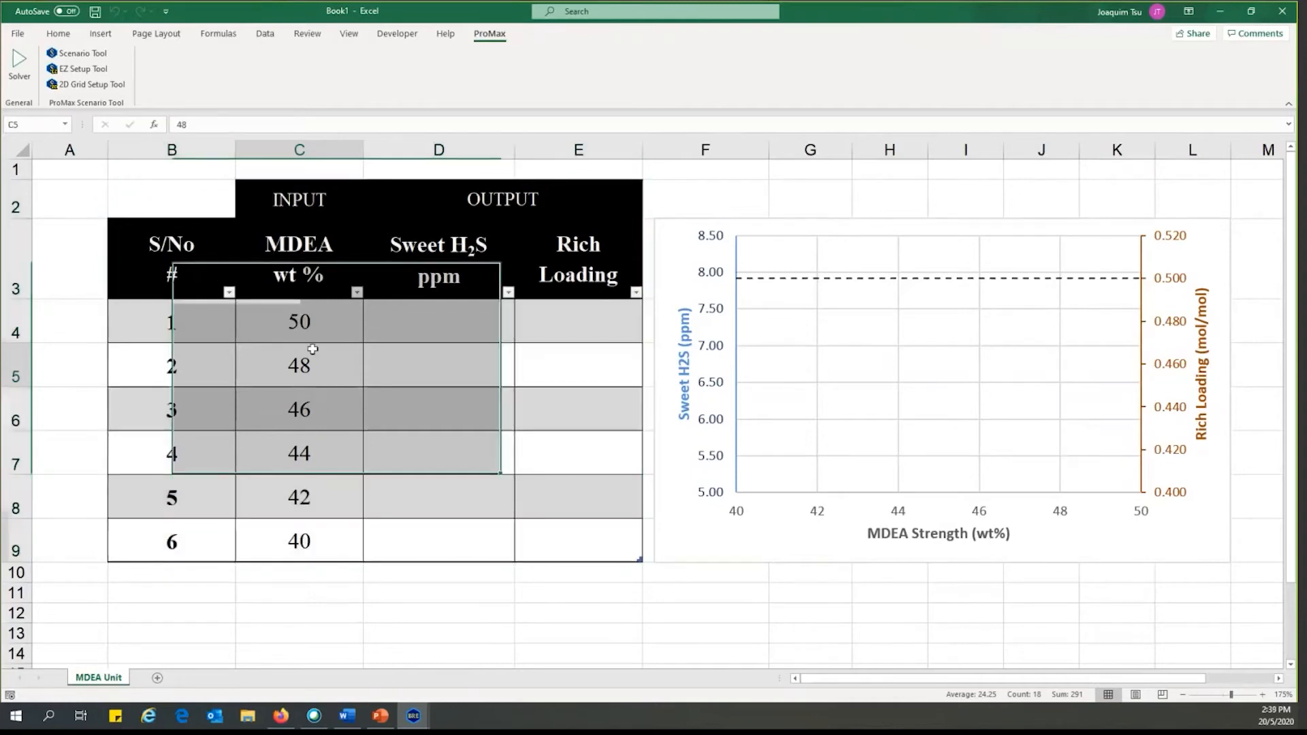
pyautogui.click(312, 194)
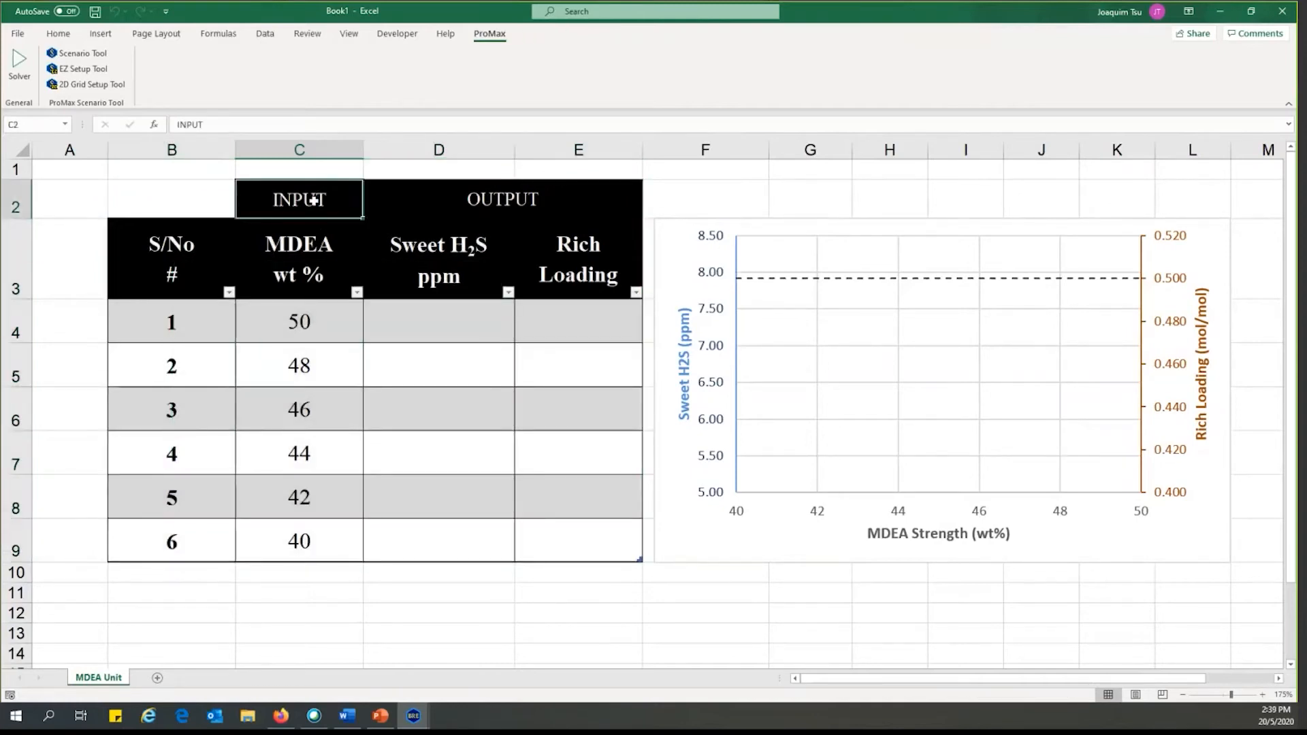
pyautogui.moveTo(309, 241); pyautogui.dragTo(308, 540)
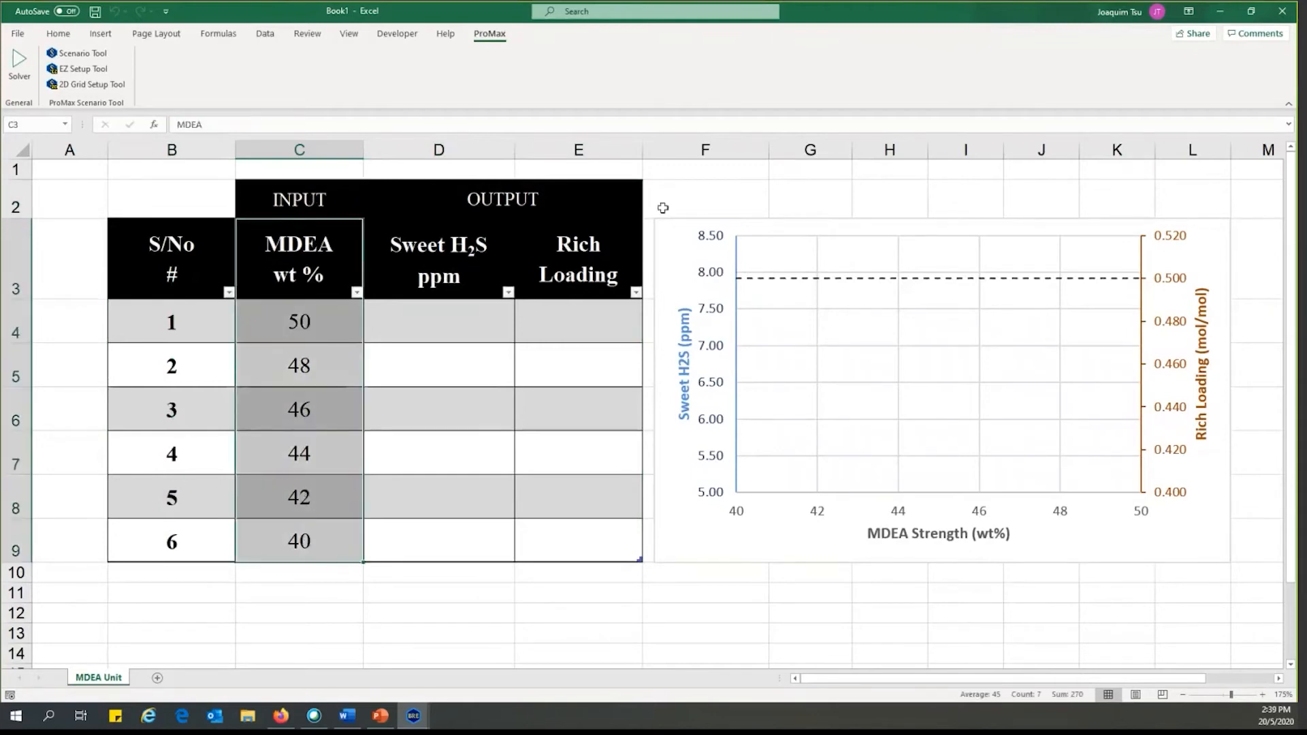
pyautogui.click(514, 193)
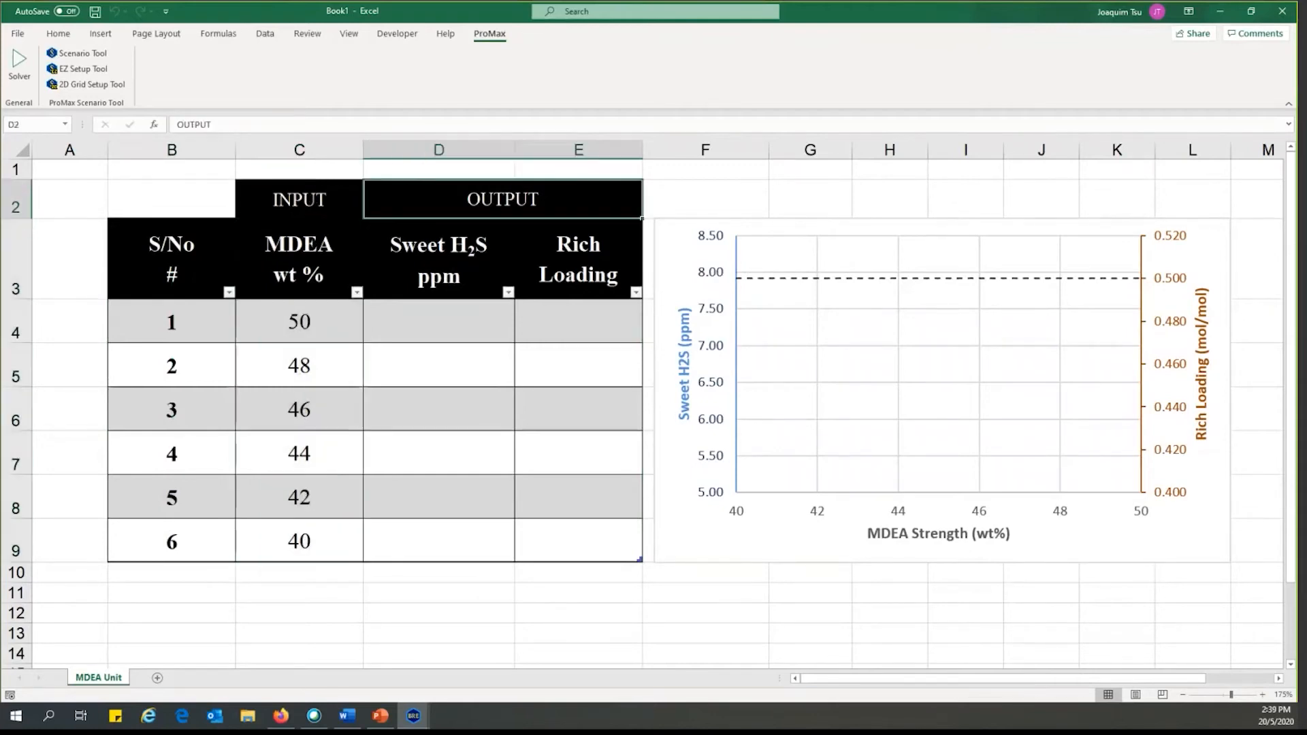
pyautogui.click(466, 258)
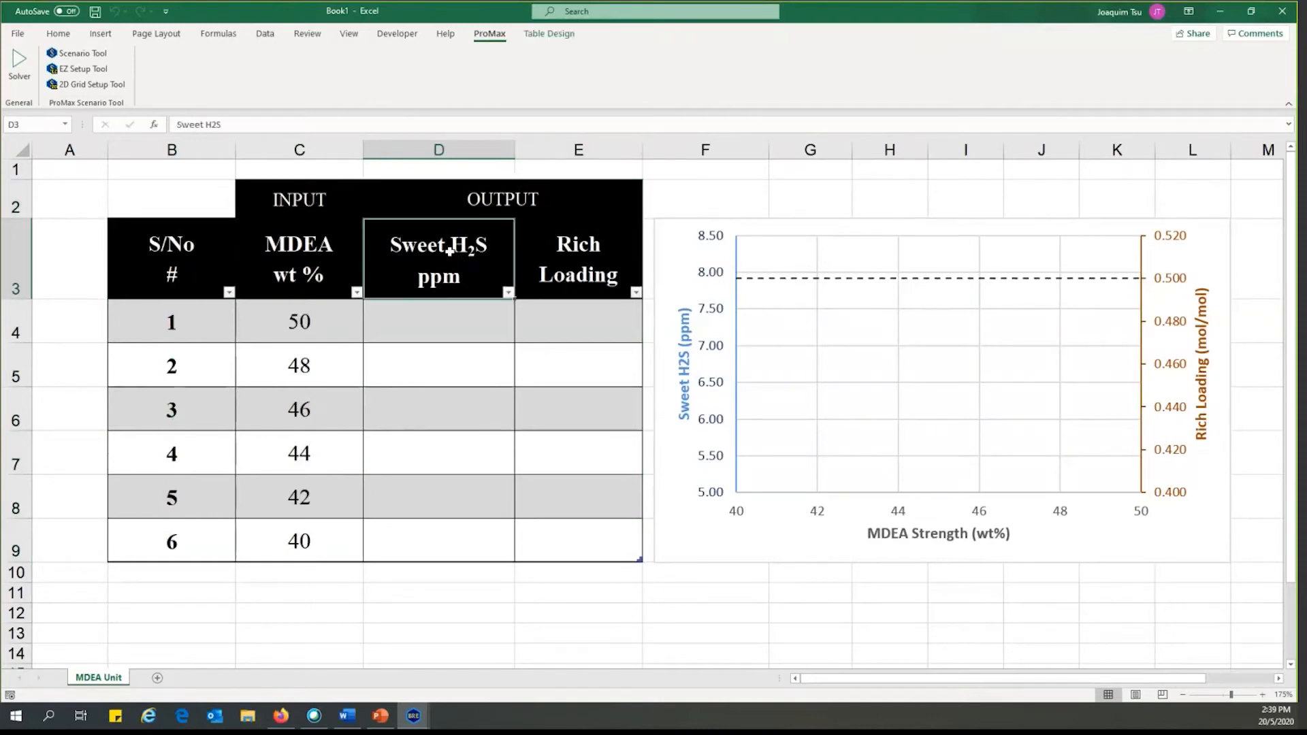
pyautogui.click(550, 273)
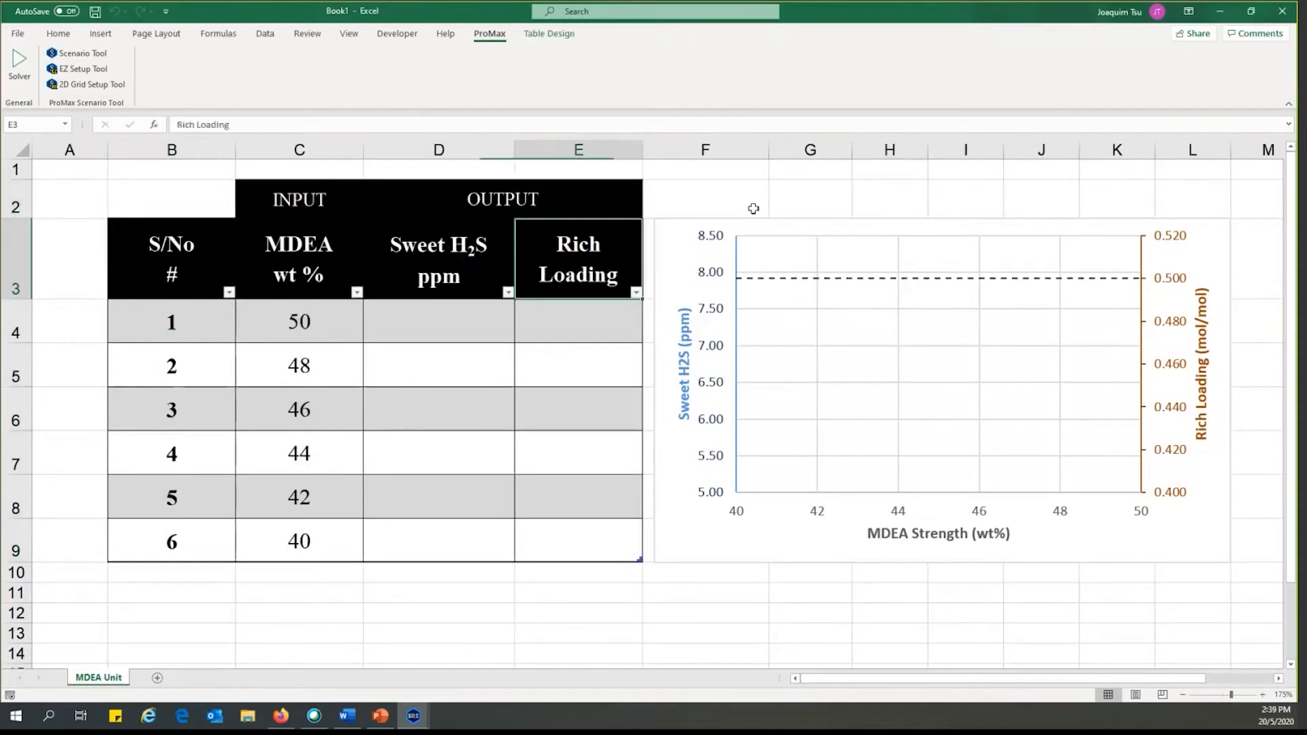
pyautogui.click(193, 196)
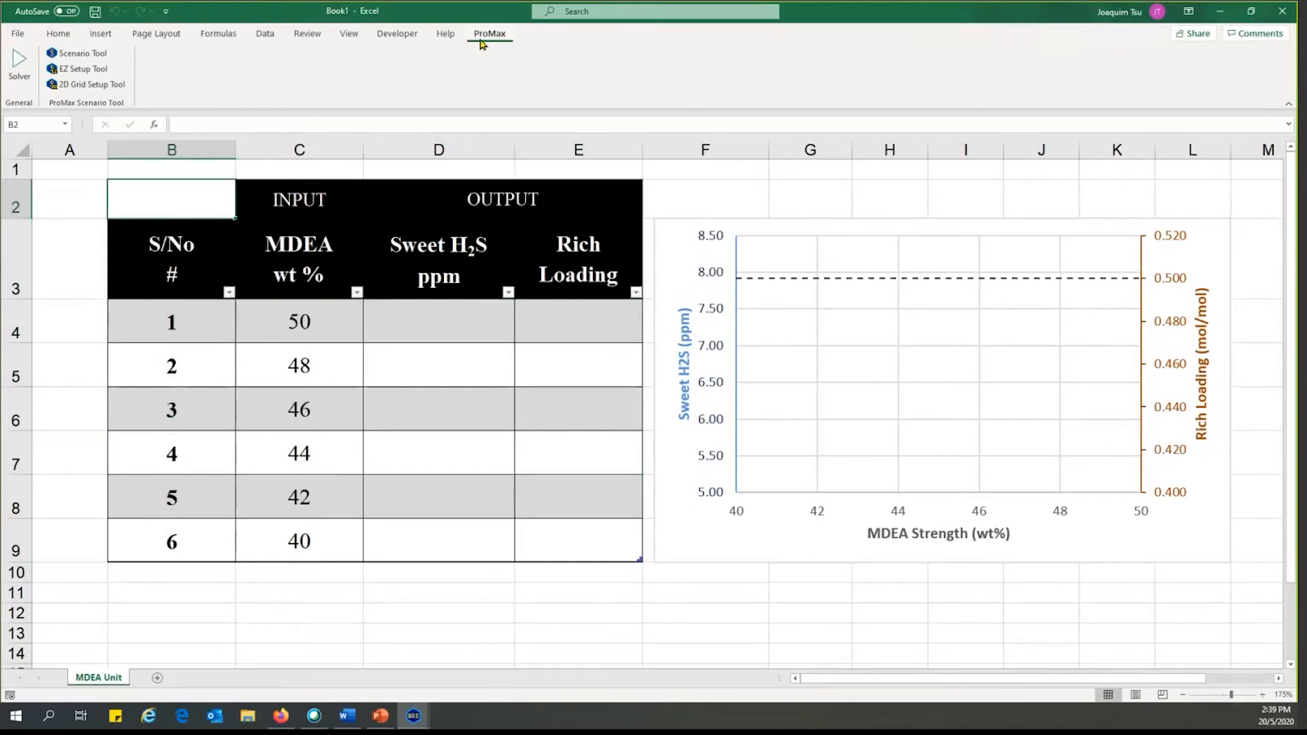
# - Open the ProMax Scenario Tool and add an input variable named MDEA wt%
pyautogui.click(94, 54)
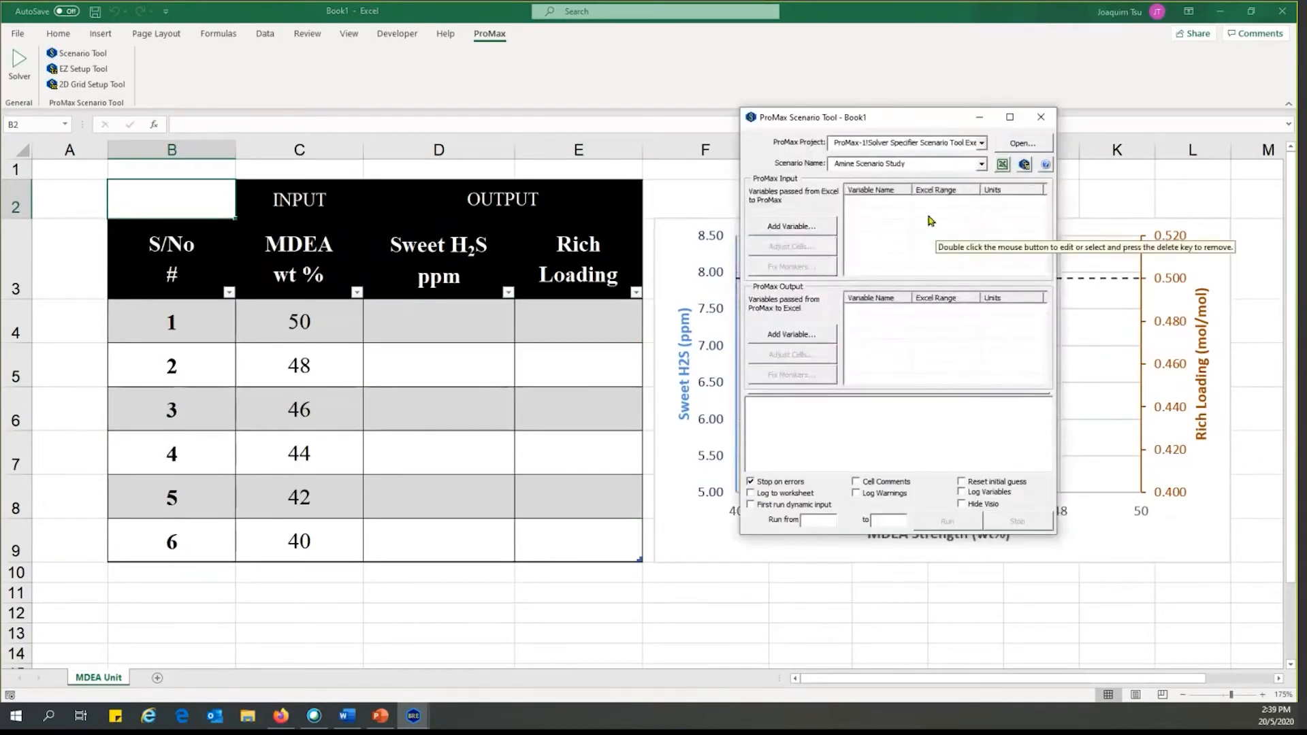
pyautogui.moveTo(915, 163); pyautogui.dragTo(823, 163)
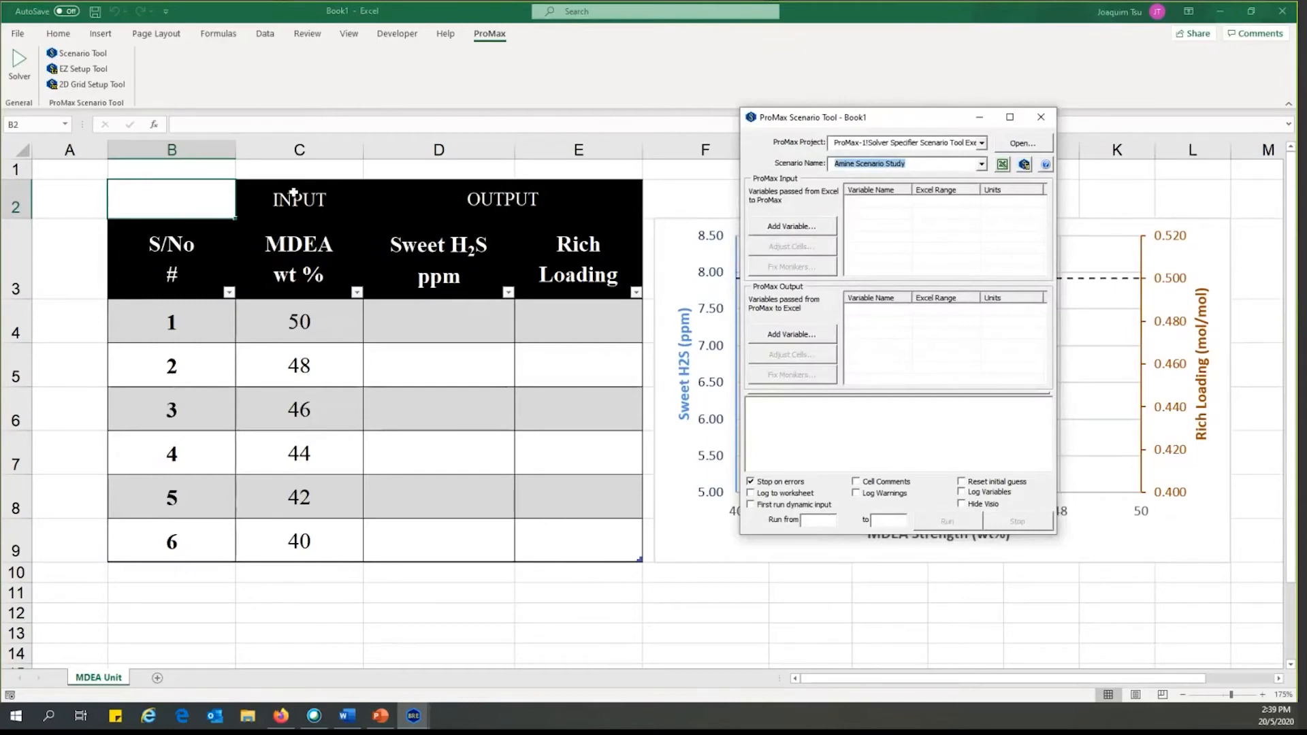
pyautogui.click(787, 230)
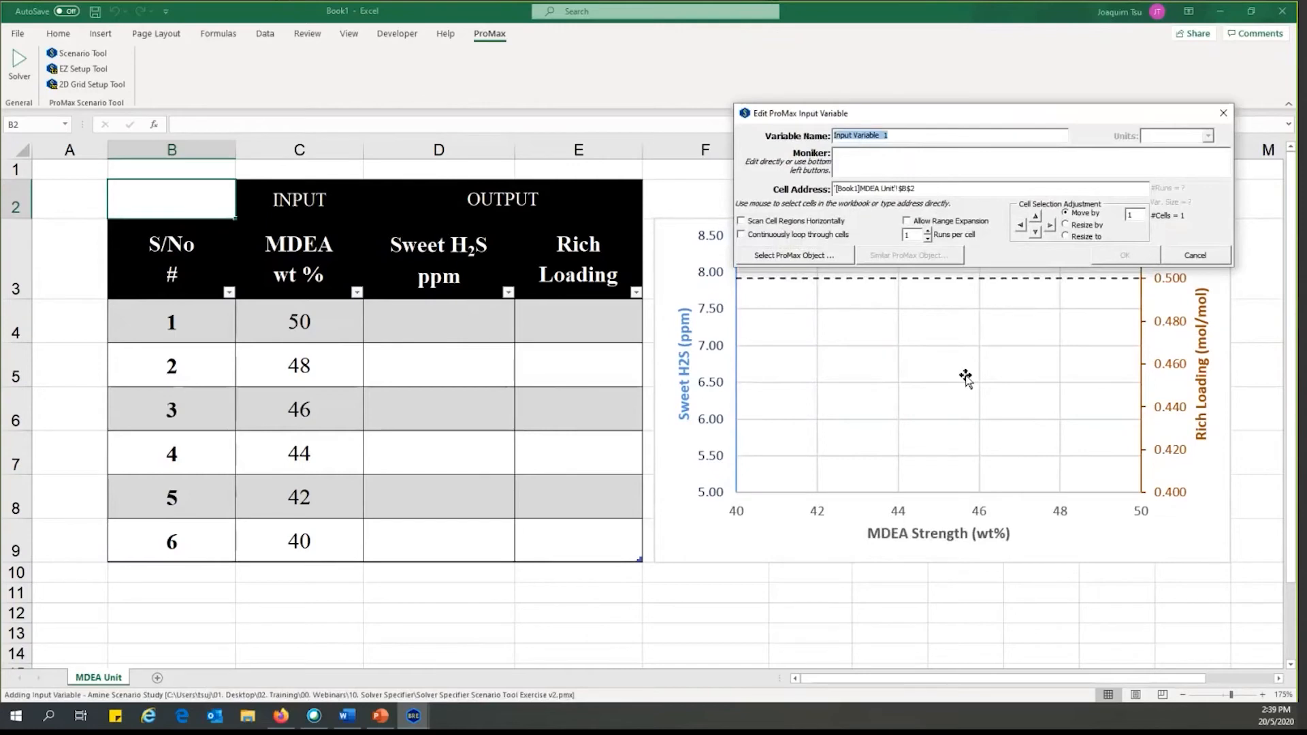
pyautogui.write('MDEA wt%')
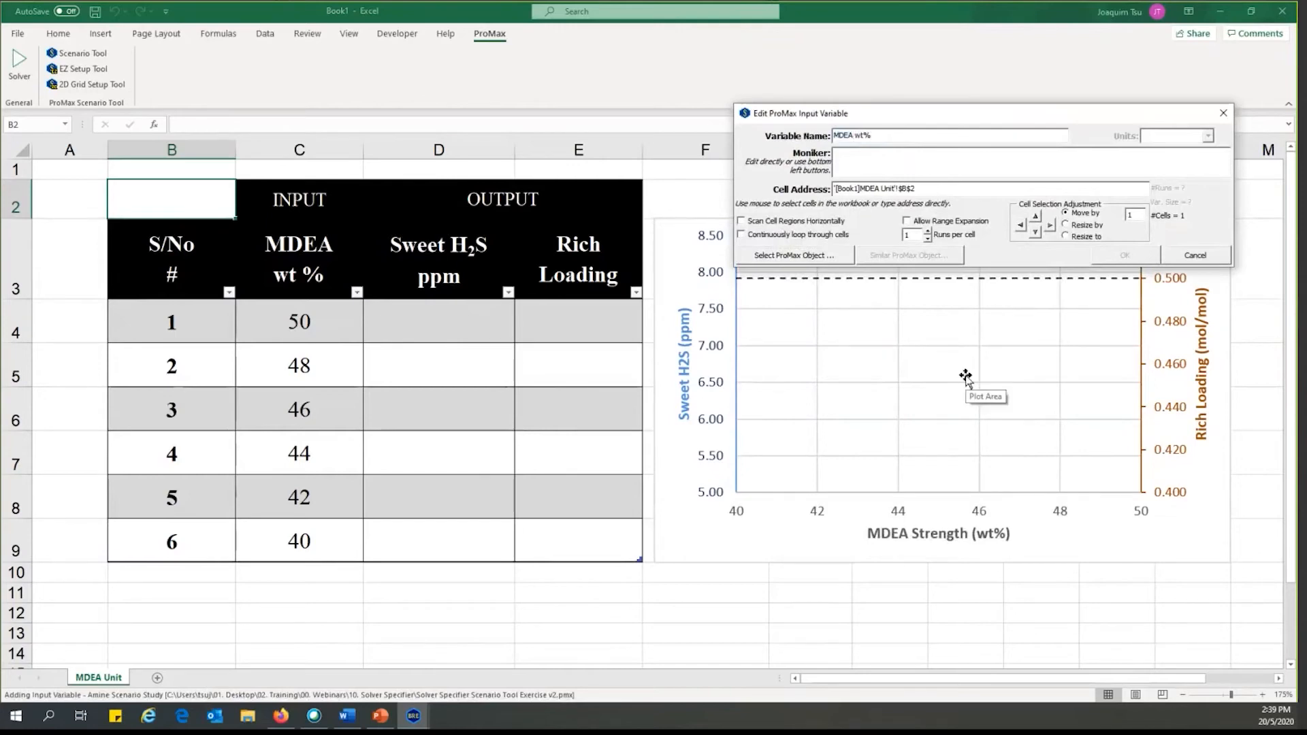
# - Link the input variable to MDEA in the Target Outlet Composition properties of the MDEA Makeup block
pyautogui.click(794, 255)
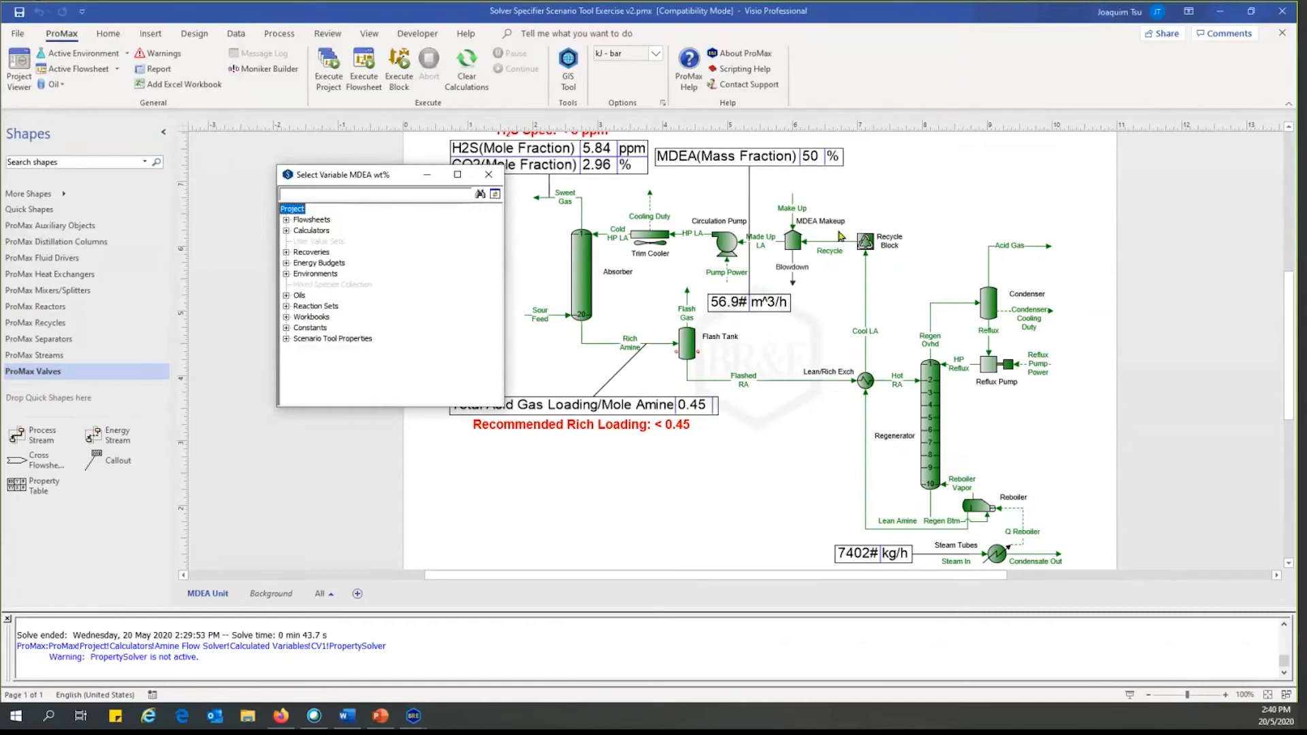
pyautogui.click(287, 220)
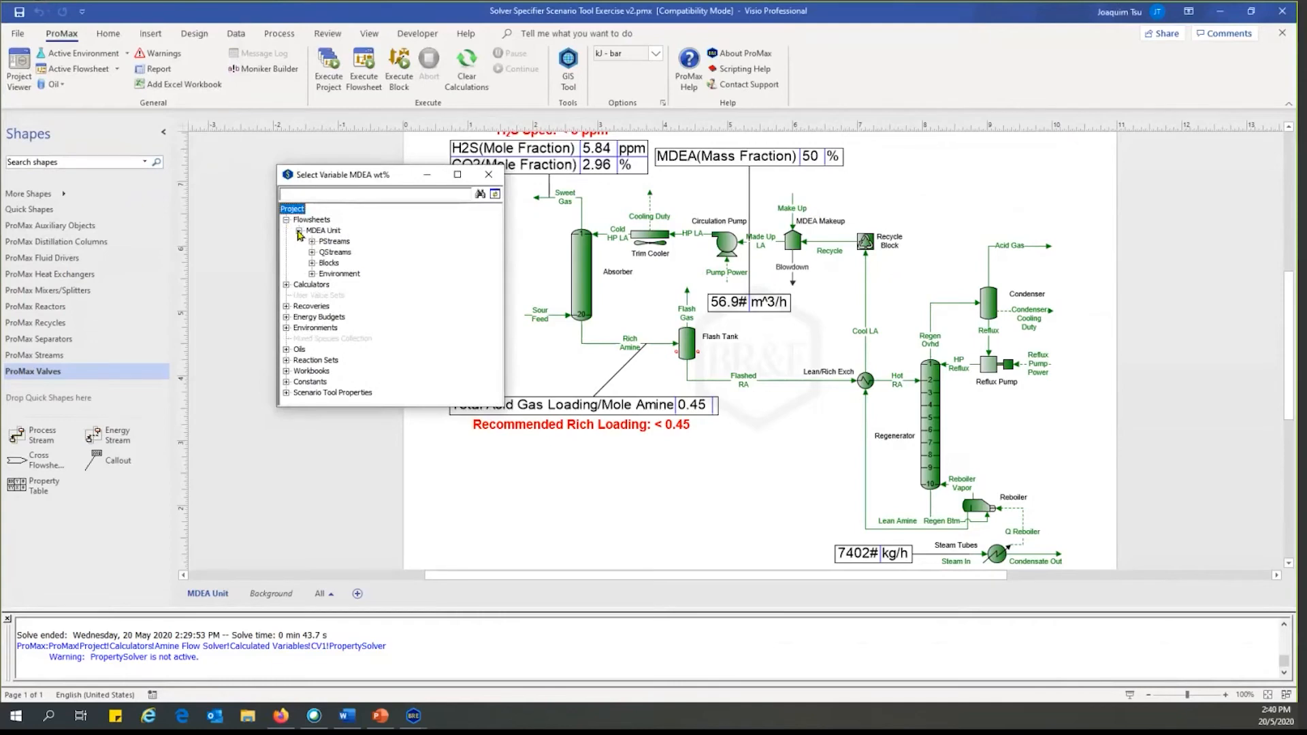
pyautogui.click(311, 263)
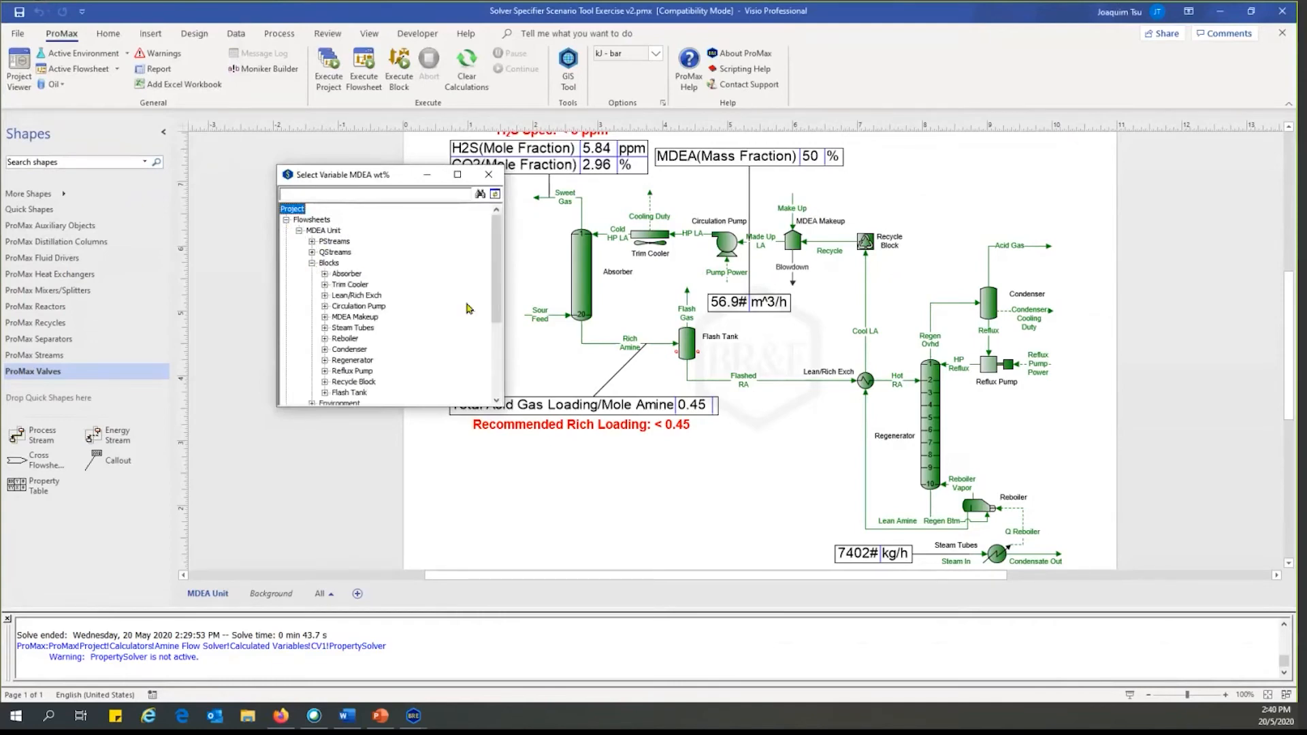
pyautogui.scroll(-1, 362, 286)
pyautogui.doubleClick(362, 287)
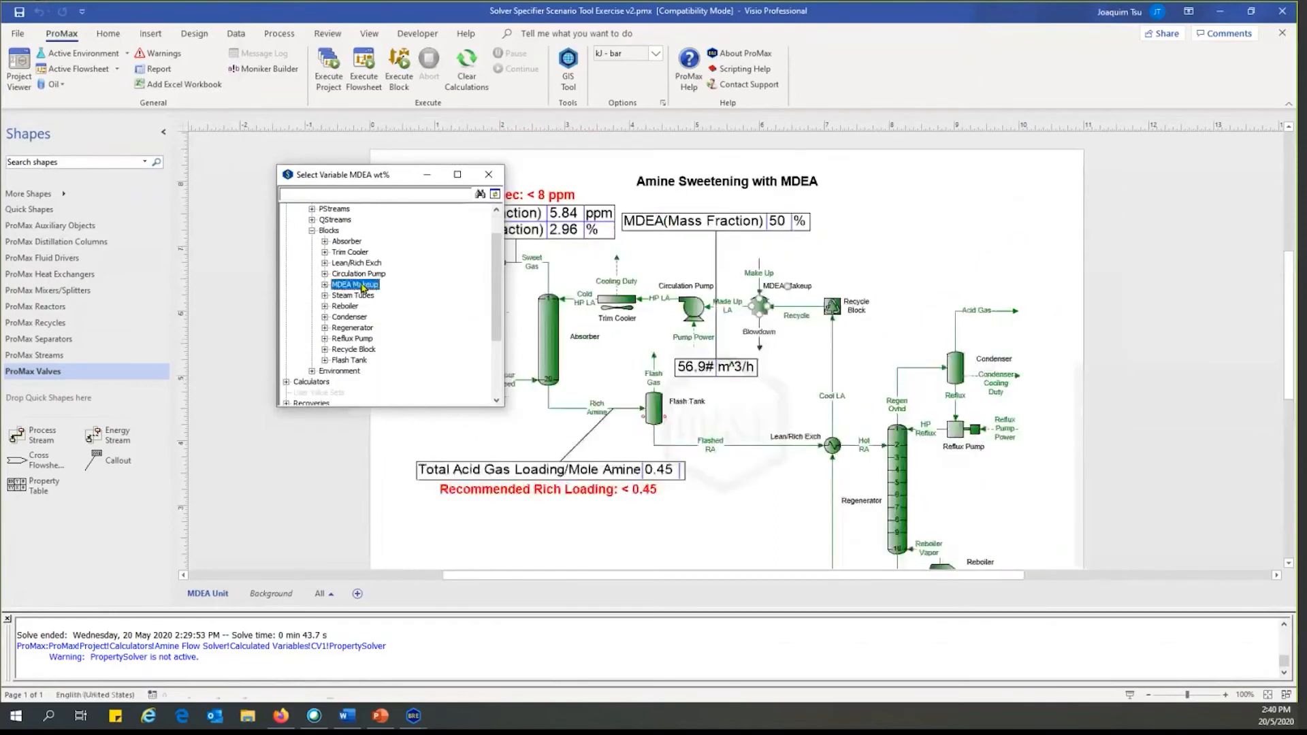
pyautogui.click(337, 317)
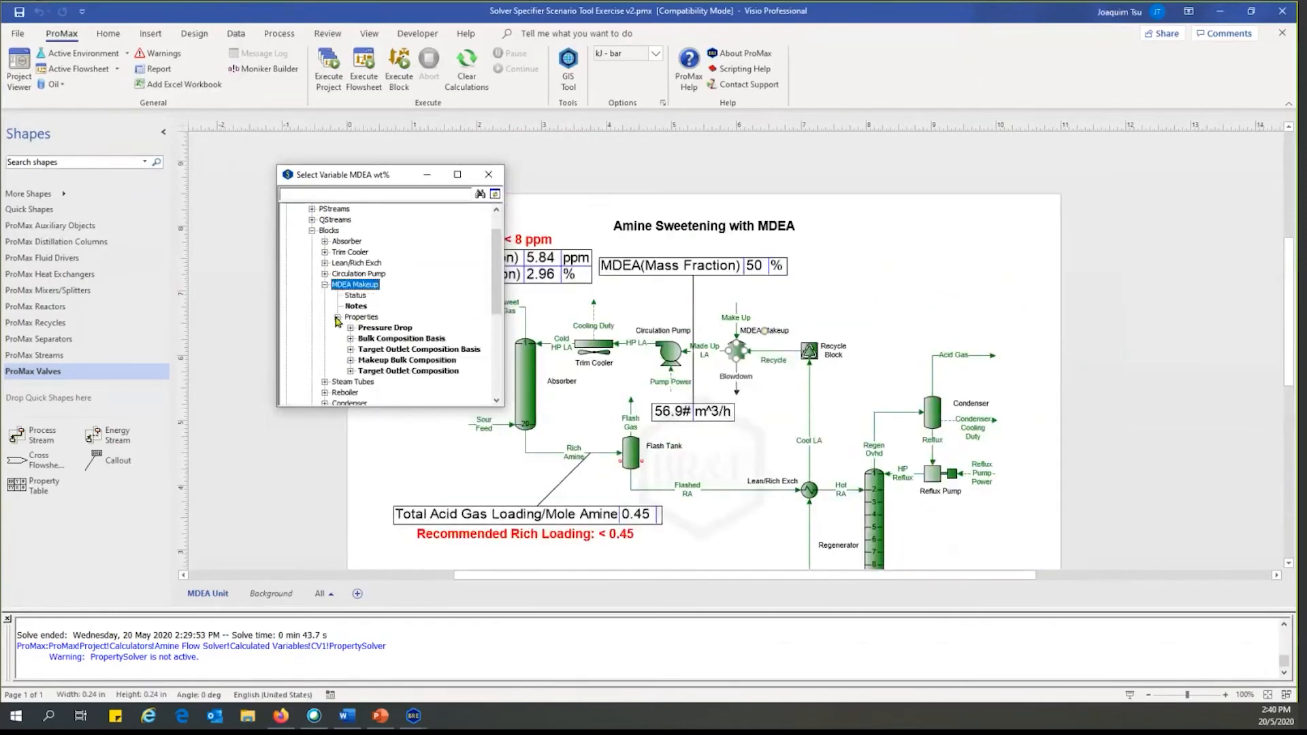
pyautogui.click(350, 371)
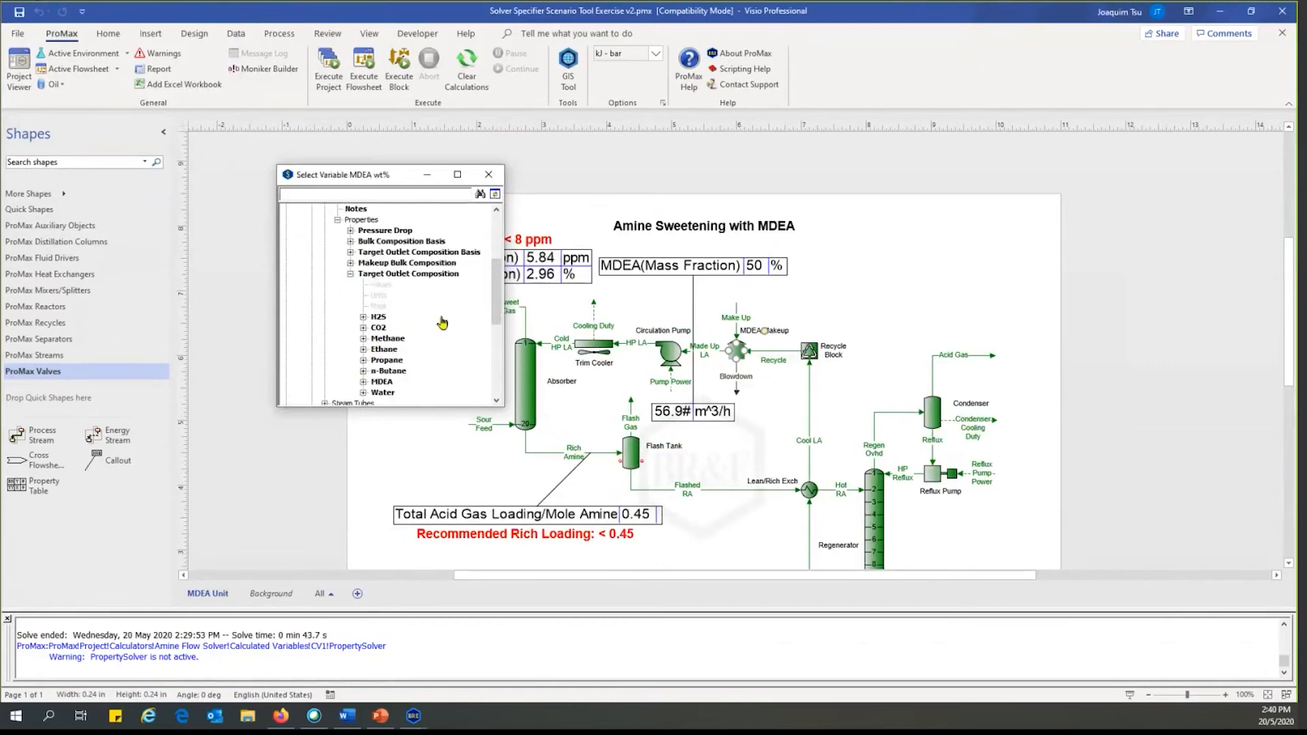
pyautogui.doubleClick(383, 383)
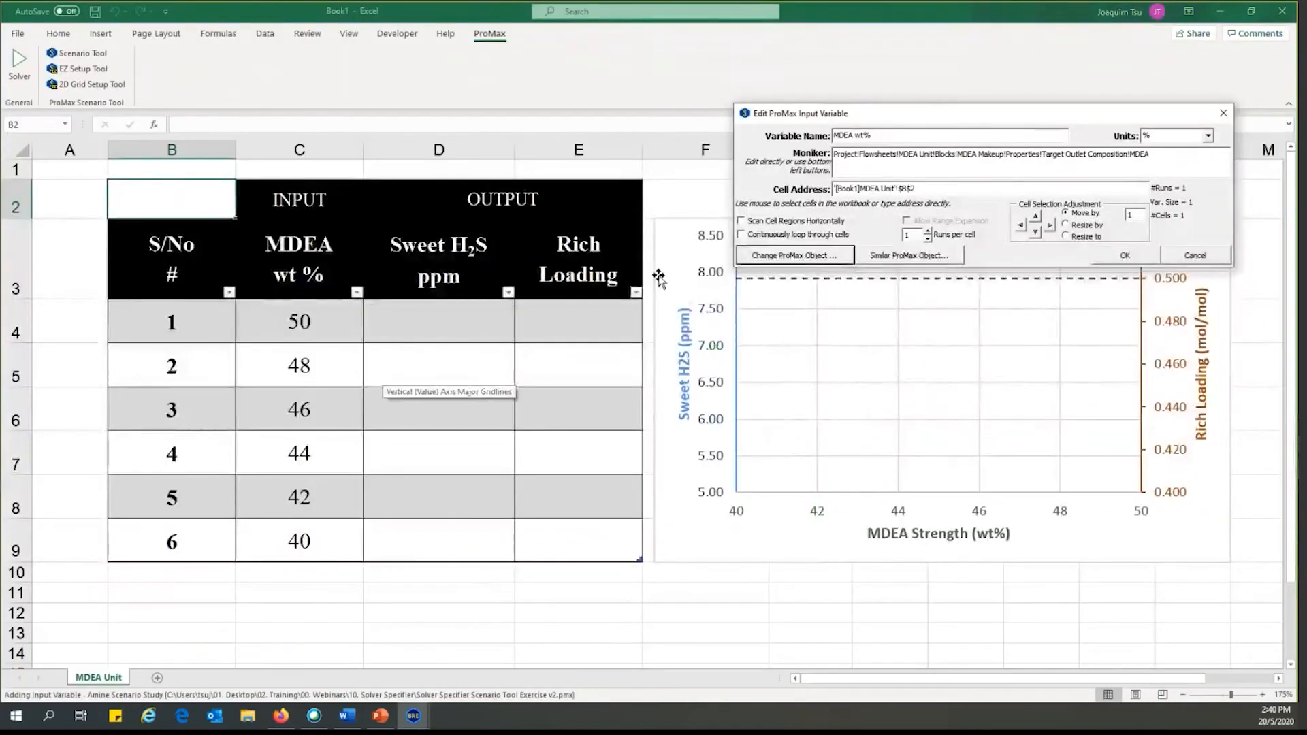
# - Assign cells C4:C9 of the MDEA Unit sheet to the MDEA wt% input variable and accept its definition
pyautogui.moveTo(1167, 158); pyautogui.dragTo(818, 135)
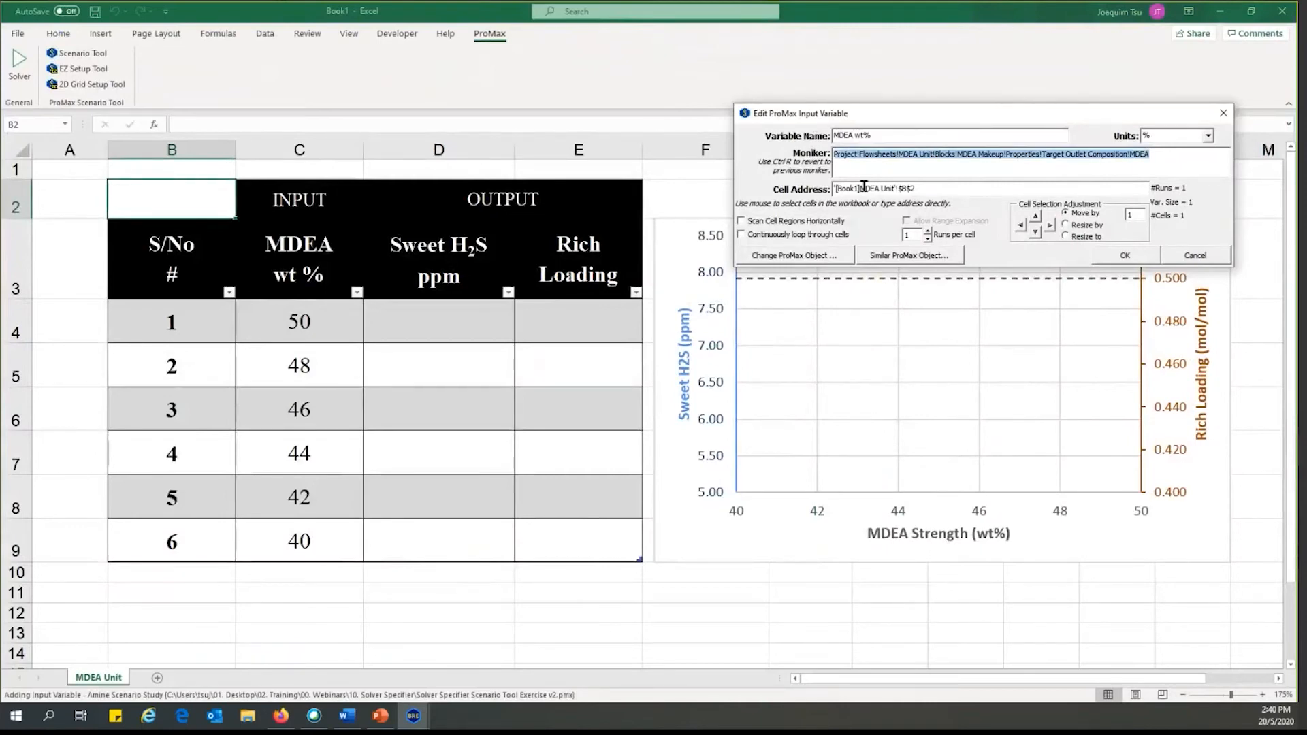
pyautogui.click(928, 187)
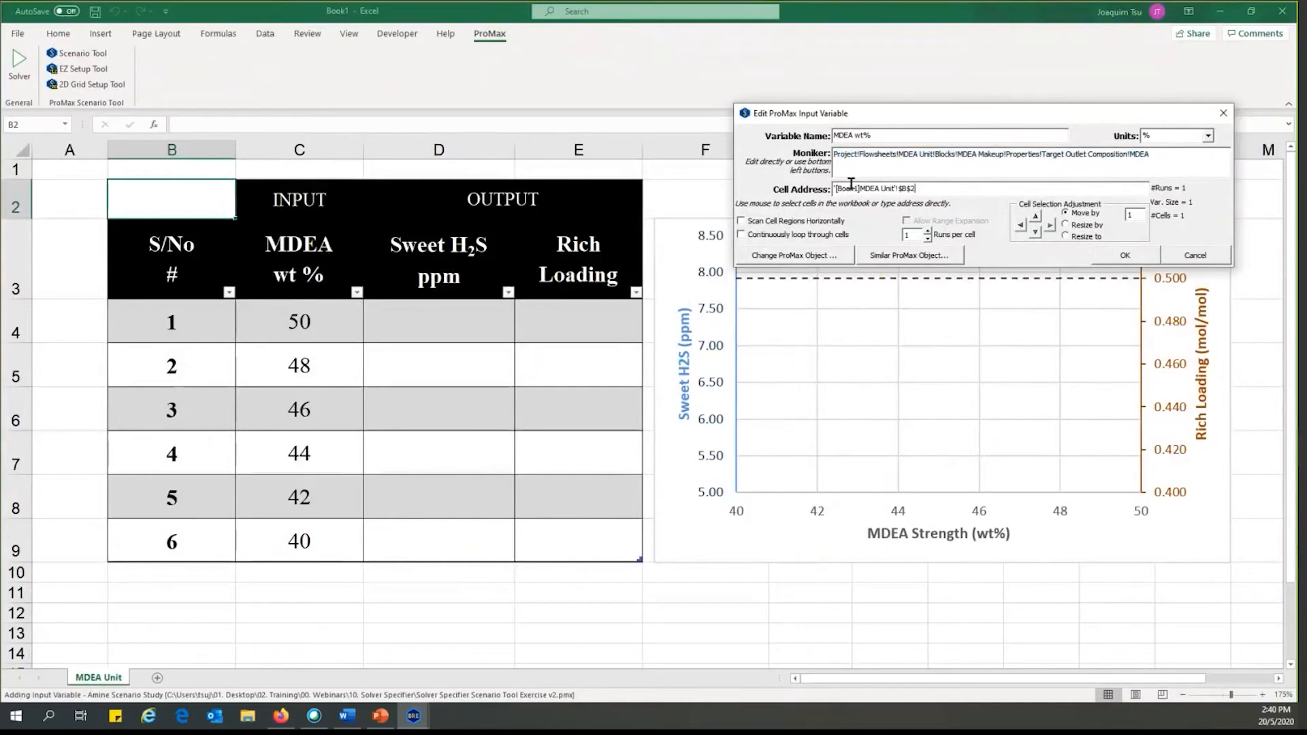
pyautogui.click(297, 325)
pyautogui.moveTo(297, 325); pyautogui.dragTo(339, 552)
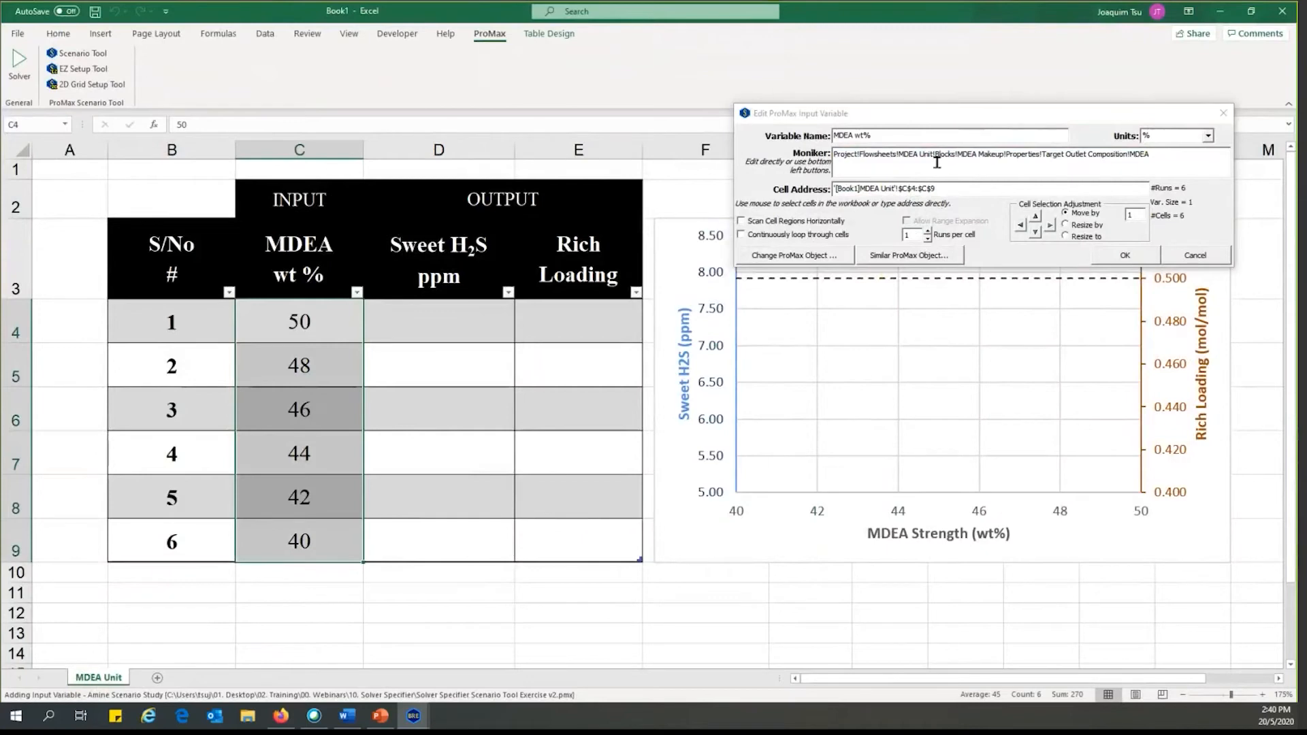
pyautogui.click(1150, 257)
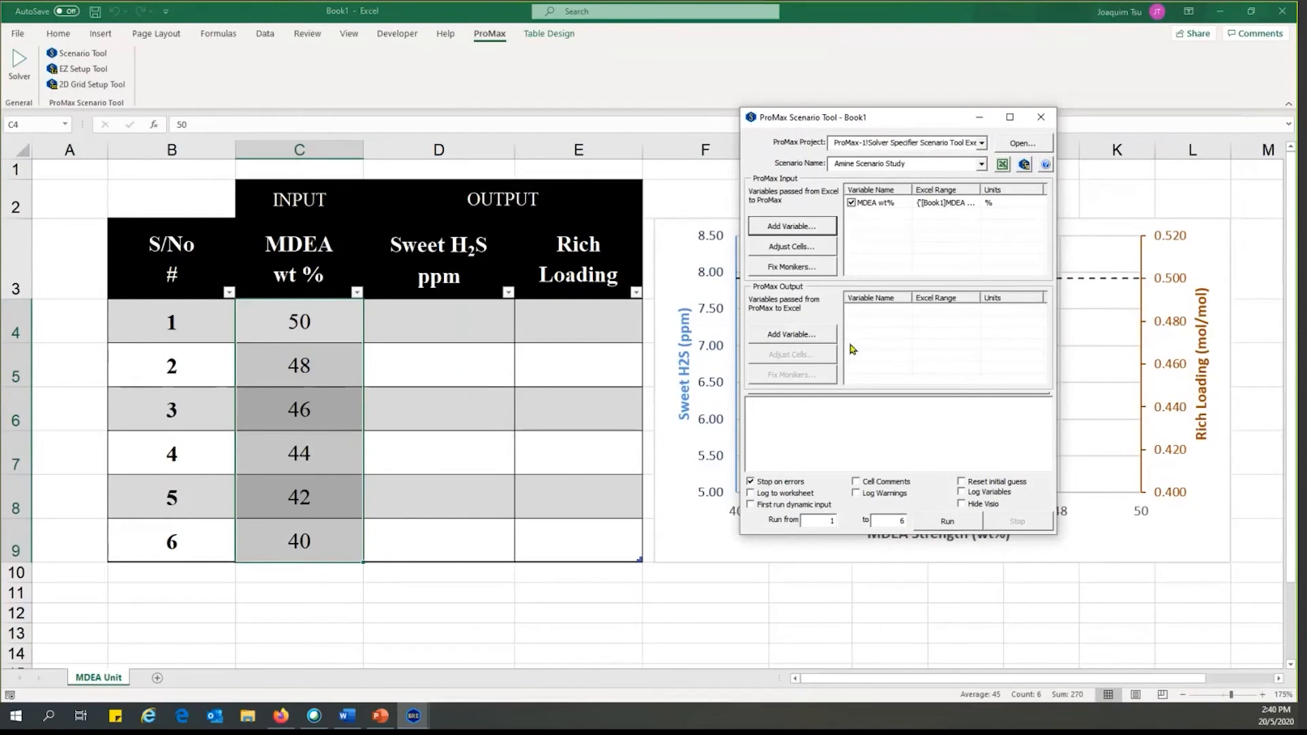
# - Add an output variable named Sweet H2S ppm to the Amine Scenario Study
pyautogui.click(811, 341)
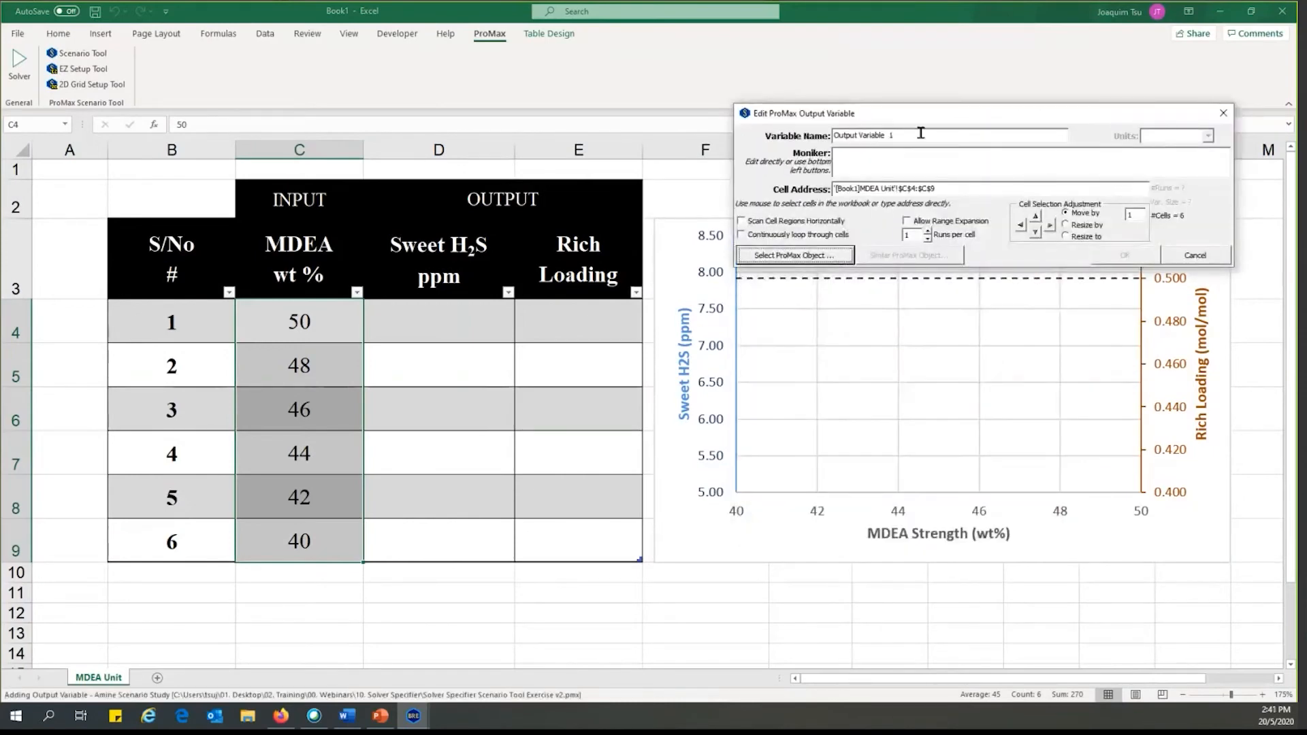
pyautogui.write('Sweet H2S')
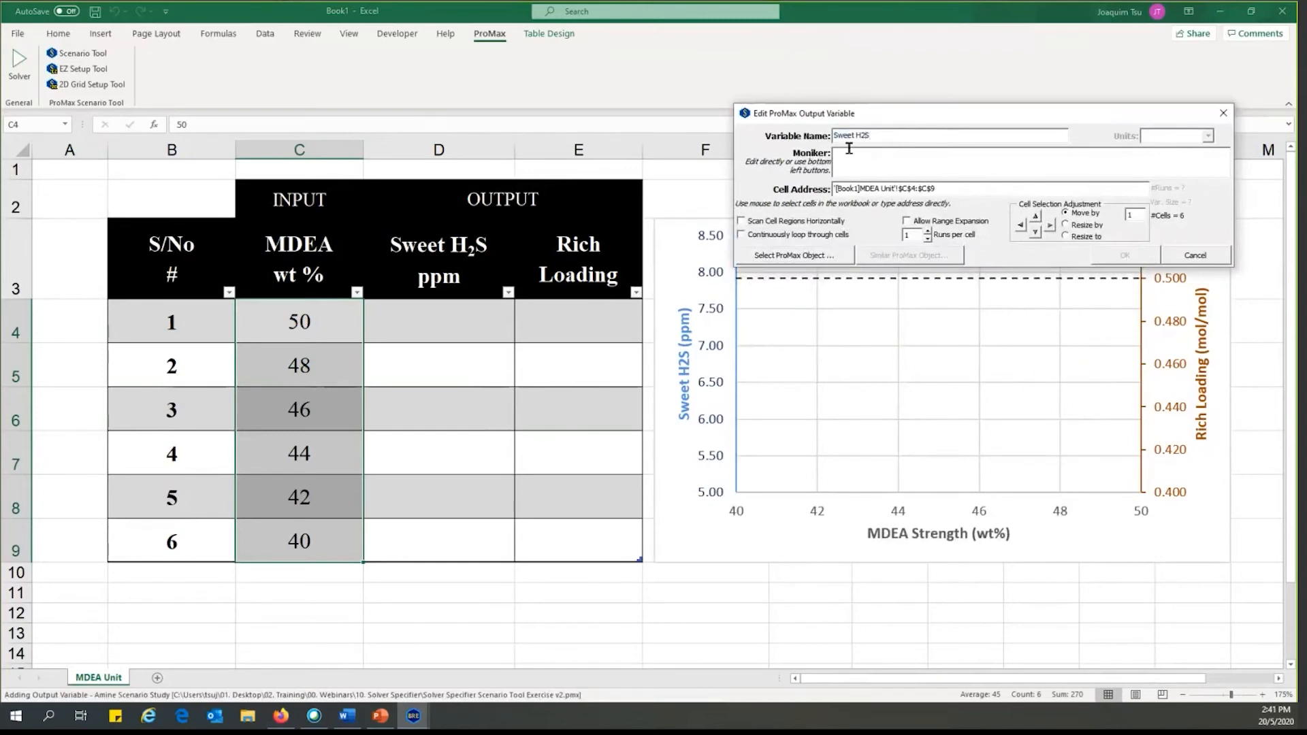
pyautogui.write(' ppm')
# - Link the output variable to the H2S Mole Fraction in the Total phase Composition of the Sweet Gas stream
pyautogui.click(843, 255)
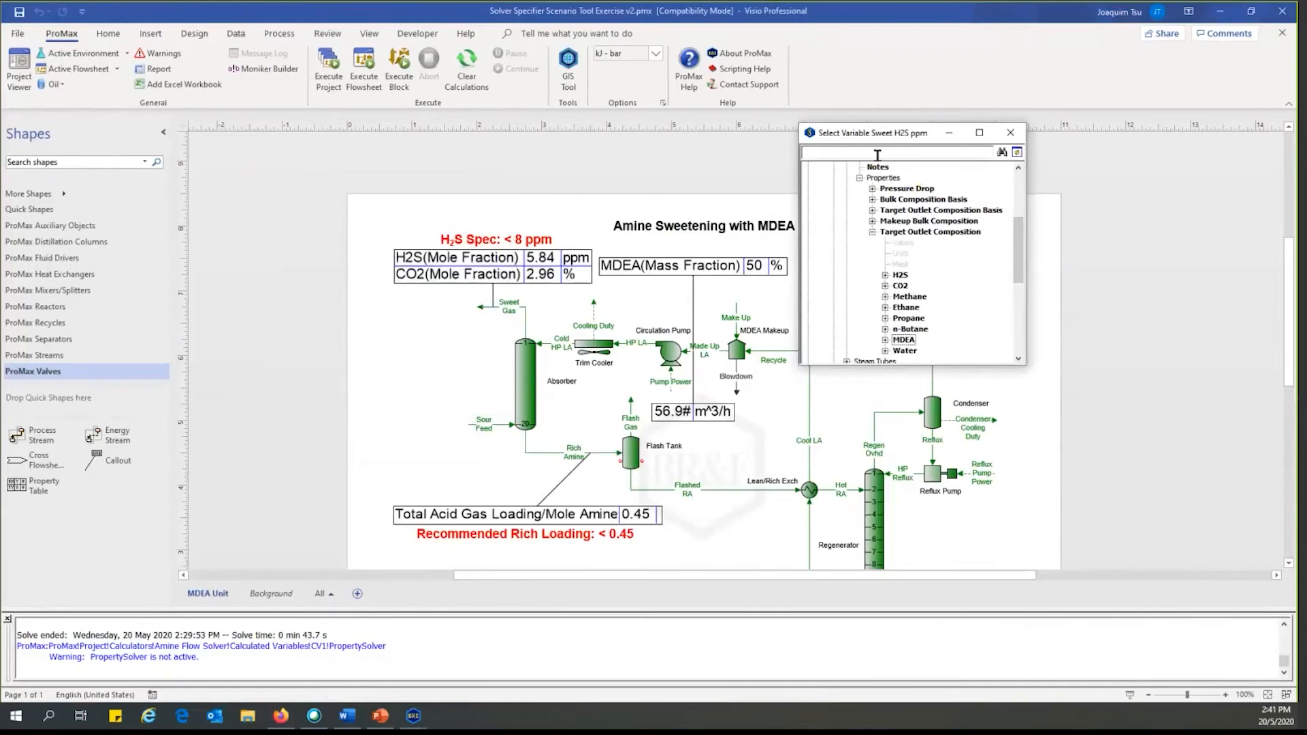
pyautogui.click(510, 309)
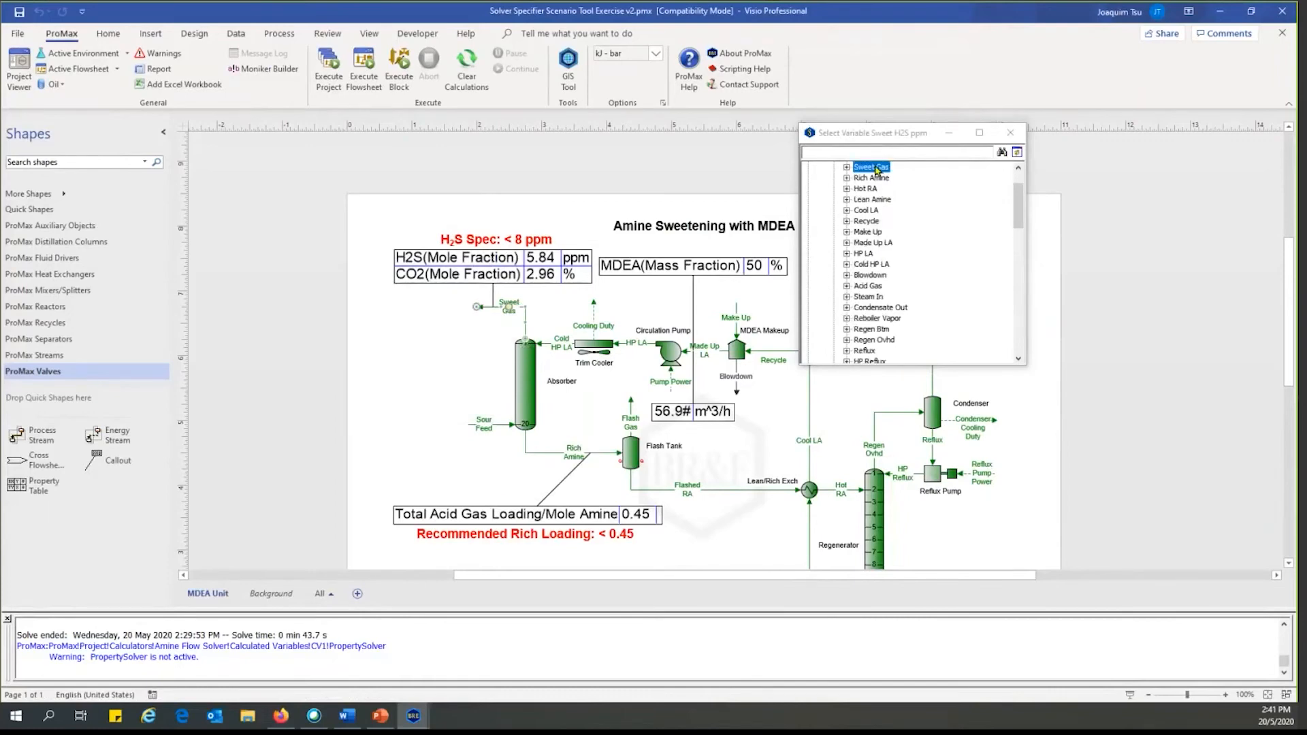
pyautogui.click(847, 167)
pyautogui.click(860, 200)
pyautogui.click(860, 200)
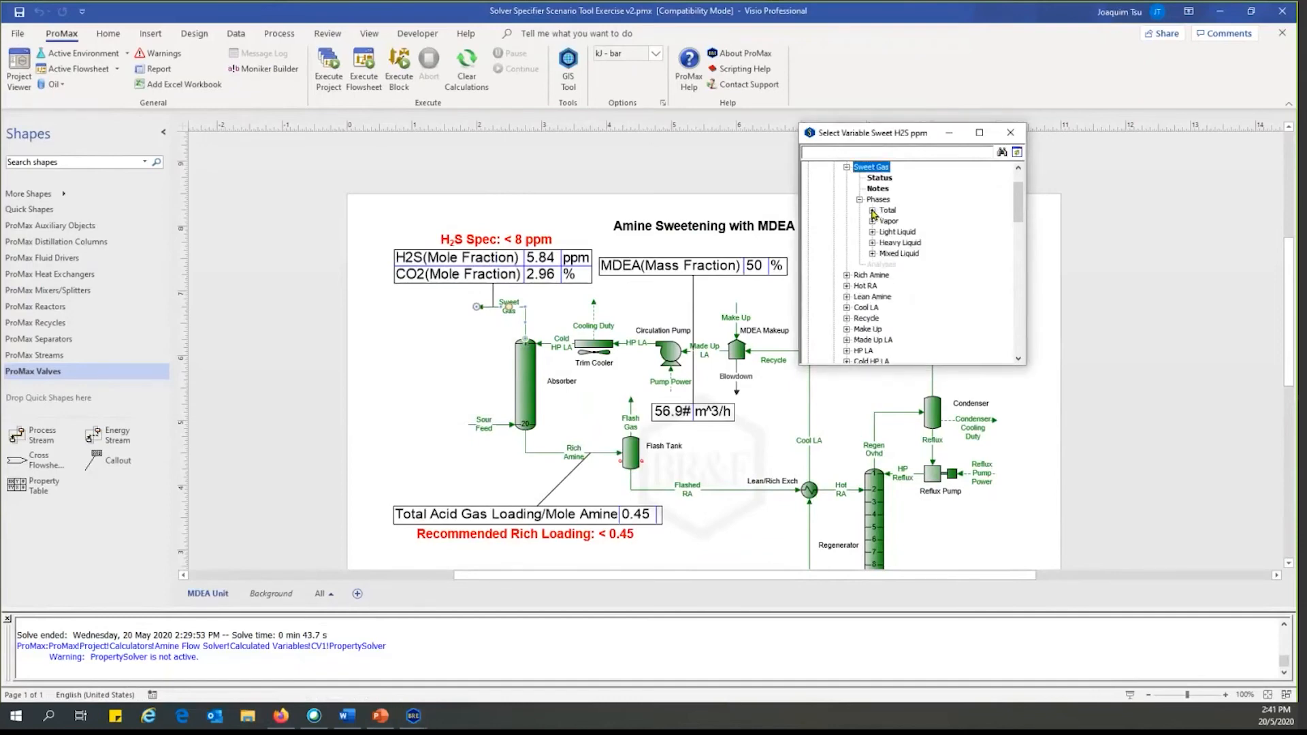
pyautogui.click(873, 210)
pyautogui.click(886, 221)
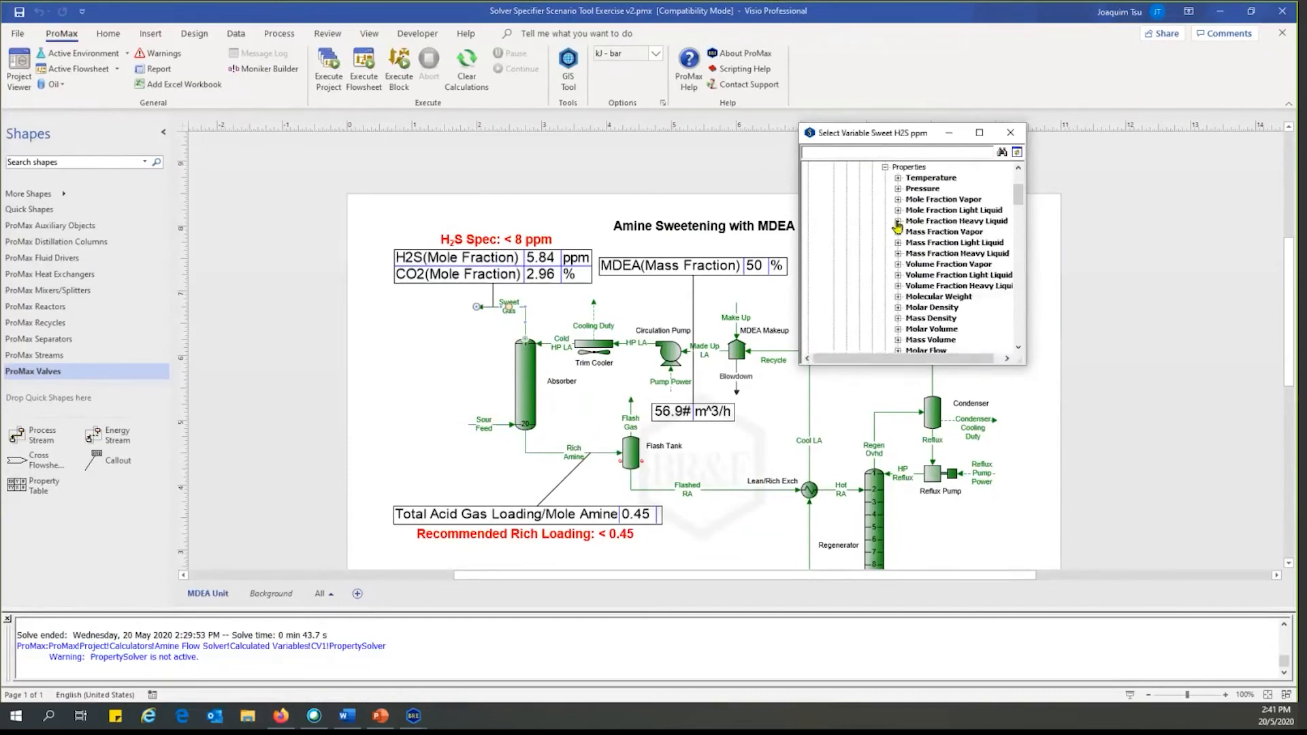
pyautogui.click(885, 167)
pyautogui.click(885, 178)
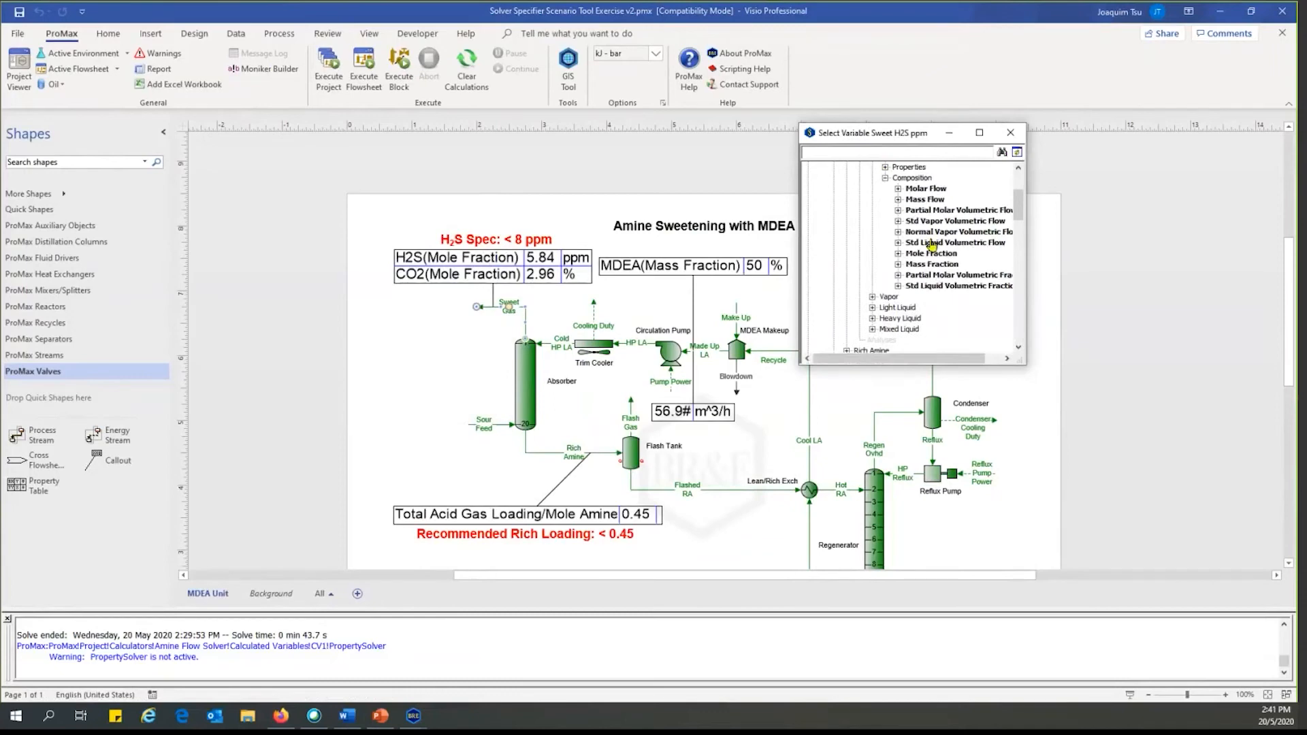
pyautogui.click(898, 221)
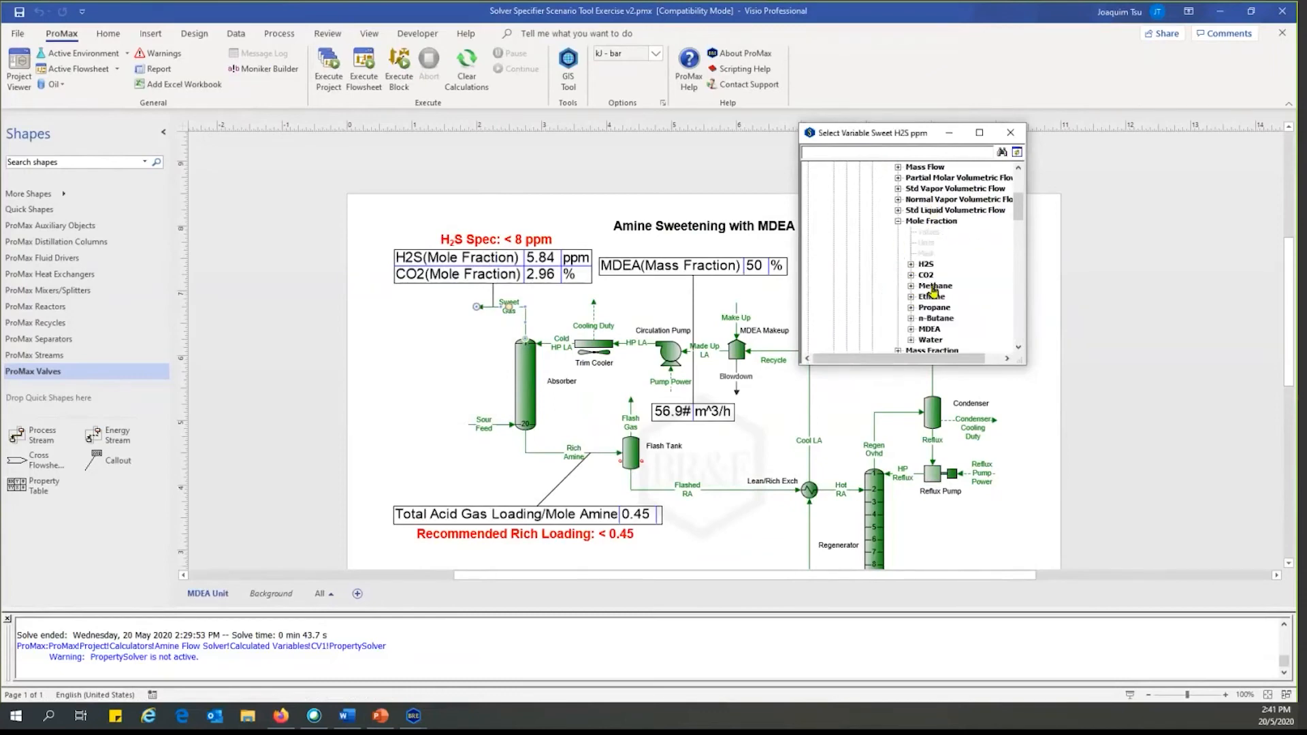
pyautogui.click(928, 264)
pyautogui.doubleClick(927, 264)
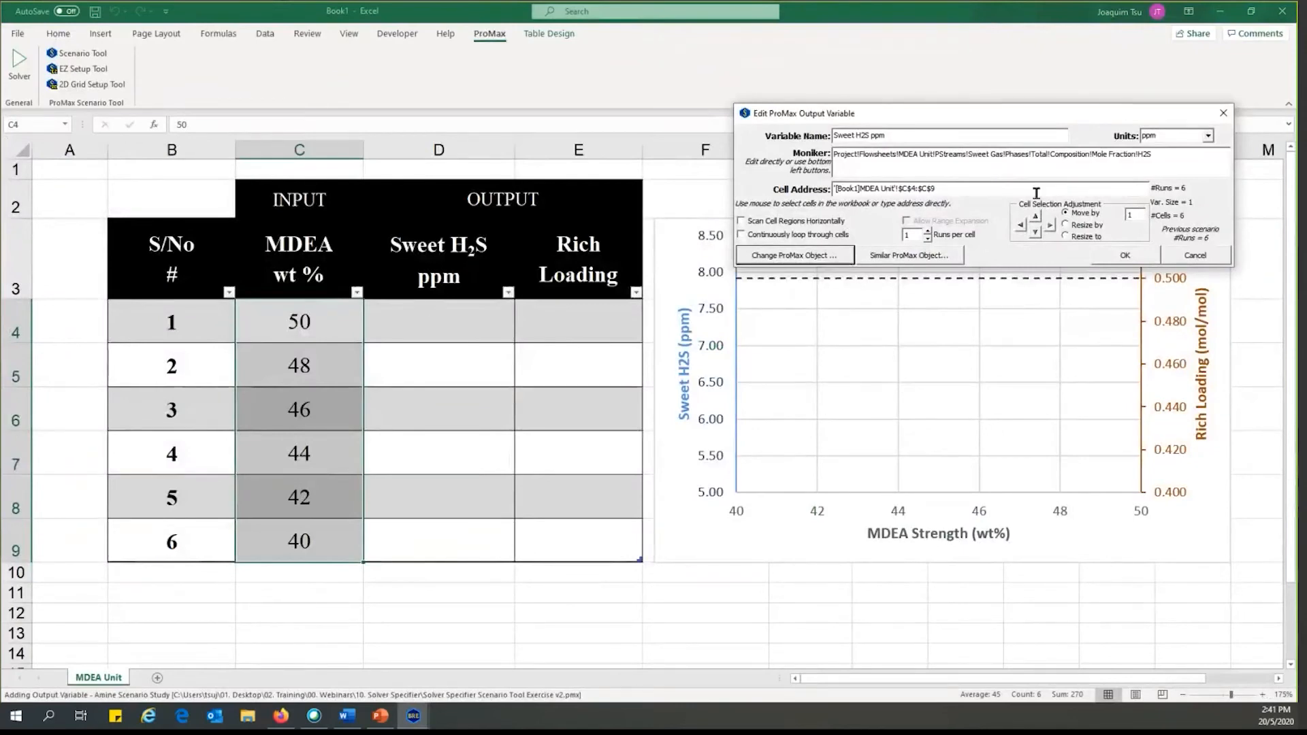
# - Assign cells D4:D9 of the MDEA Unit sheet to the Sweet H2S ppm output variable and accept its definition
pyautogui.click(1049, 226)
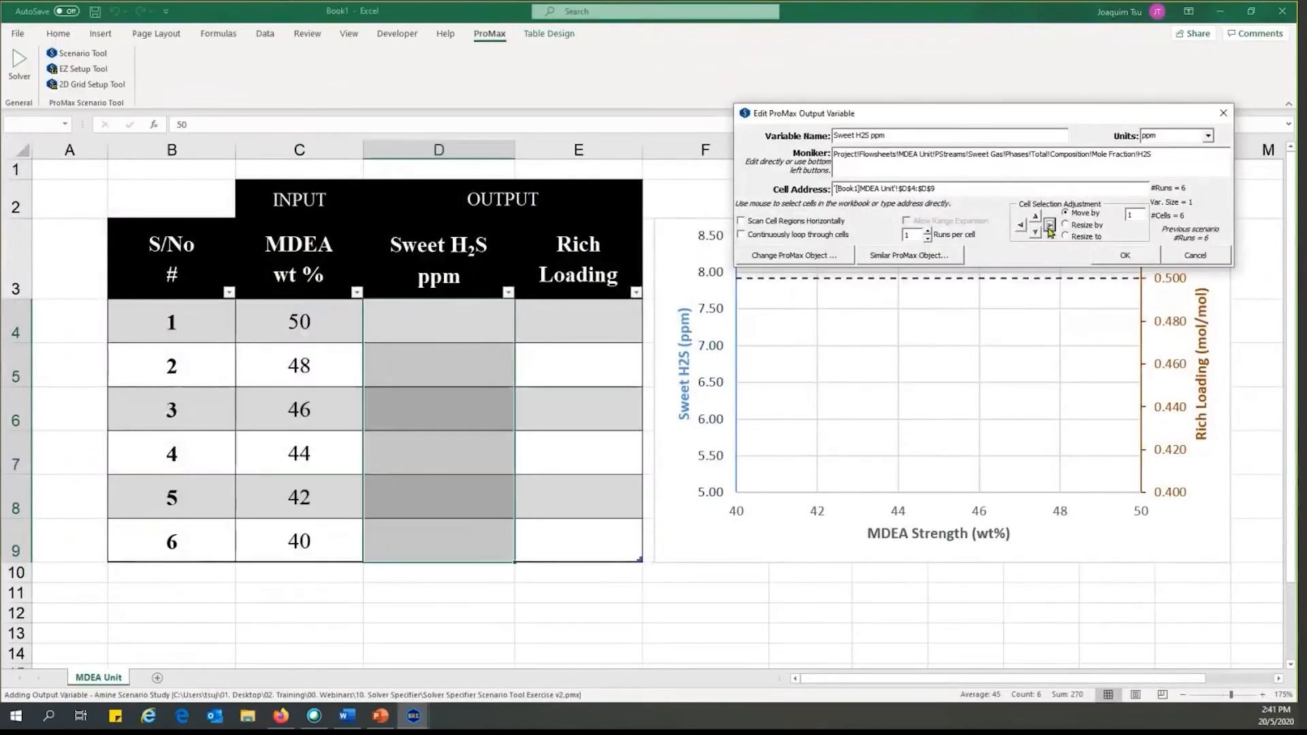
pyautogui.click(1022, 227)
pyautogui.click(1050, 227)
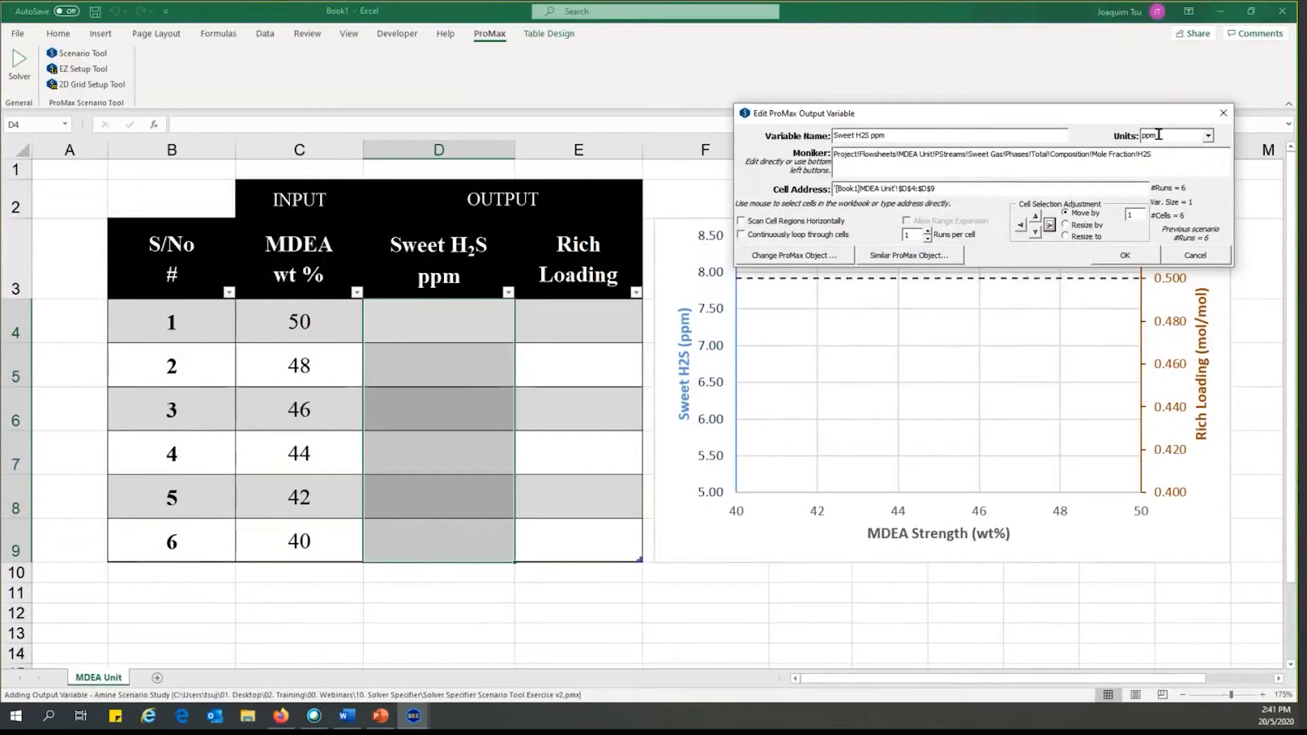
pyautogui.click(1123, 256)
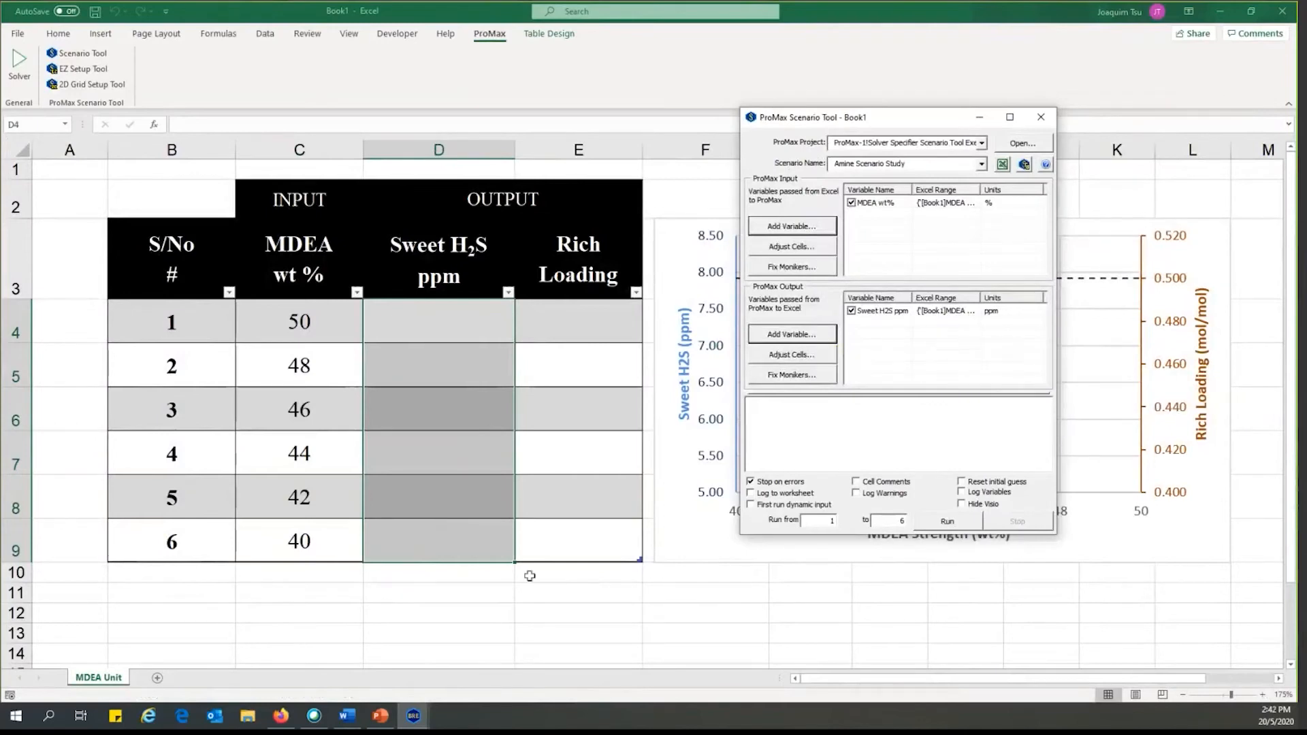
# - Switch to the Visio flowsheet and copy the moniker of Total Acid Gas Loading/Mole Amine from the Rich Amine stream's Amine Analysis
pyautogui.moveTo(418, 723)
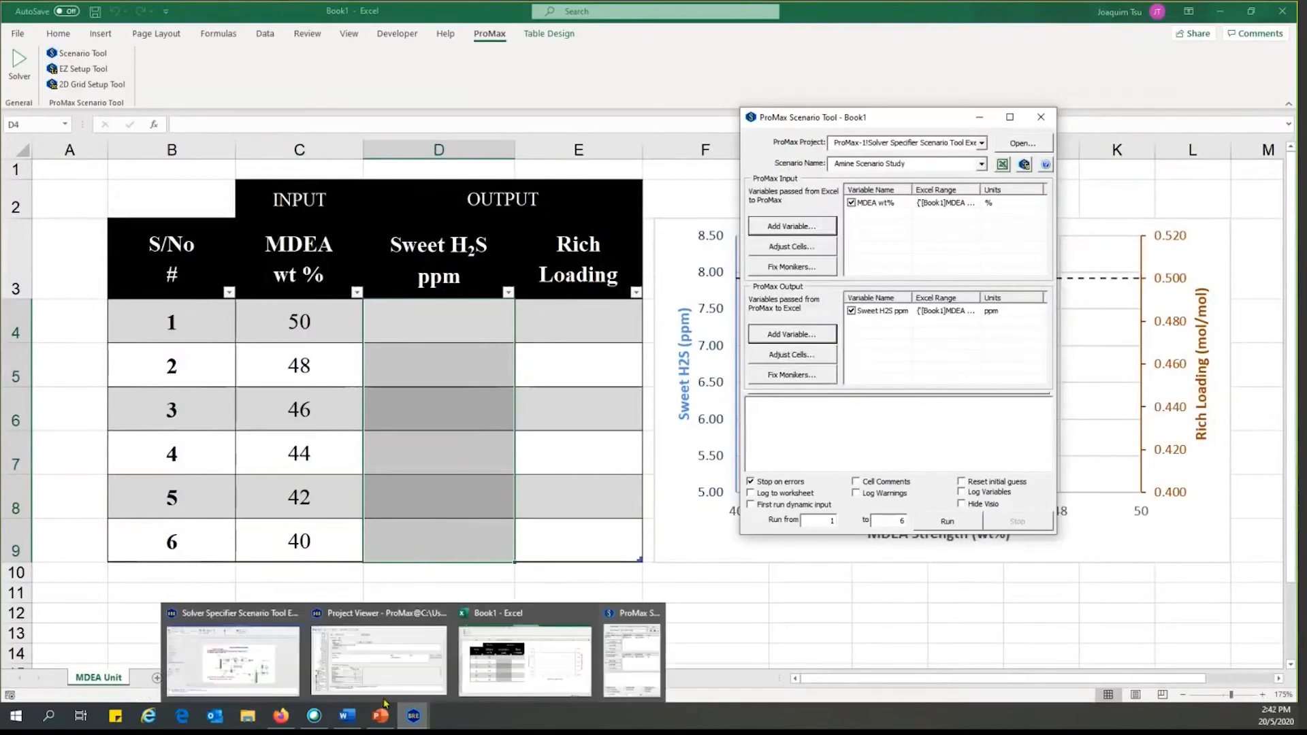
pyautogui.click(259, 670)
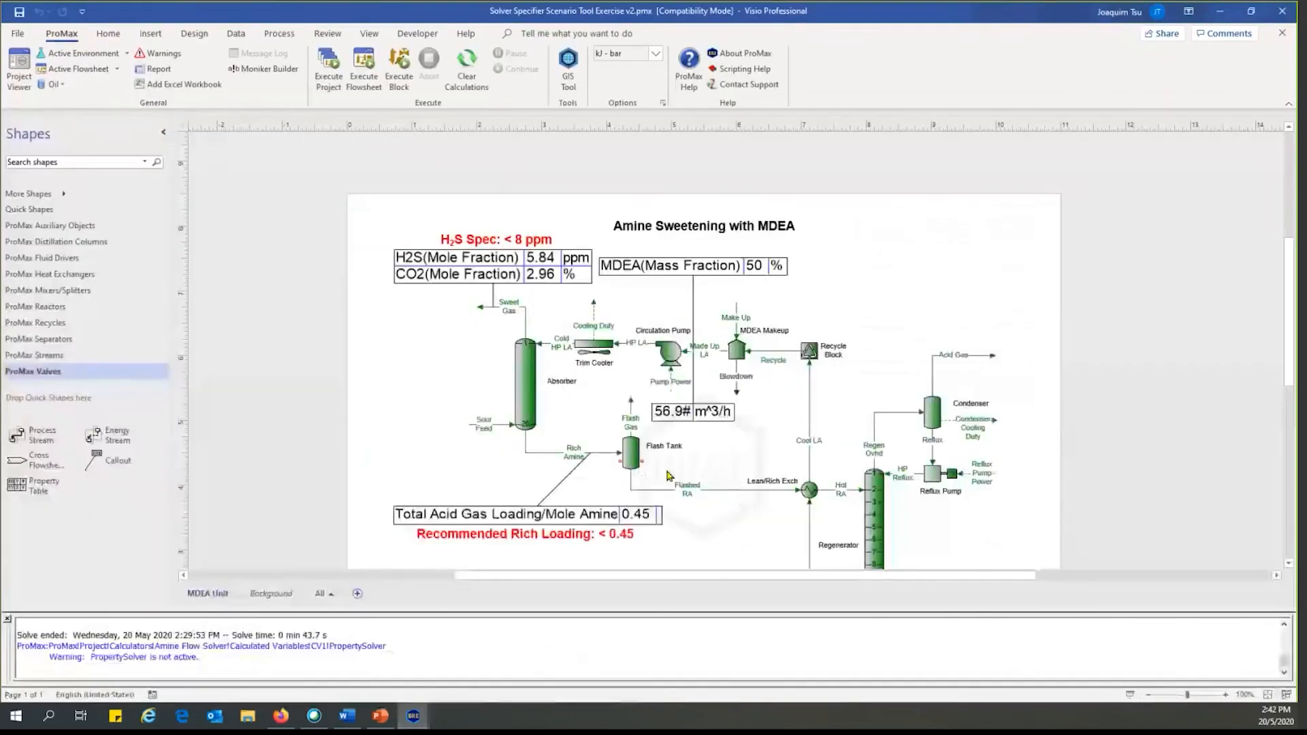
pyautogui.doubleClick(539, 462)
pyautogui.click(929, 454)
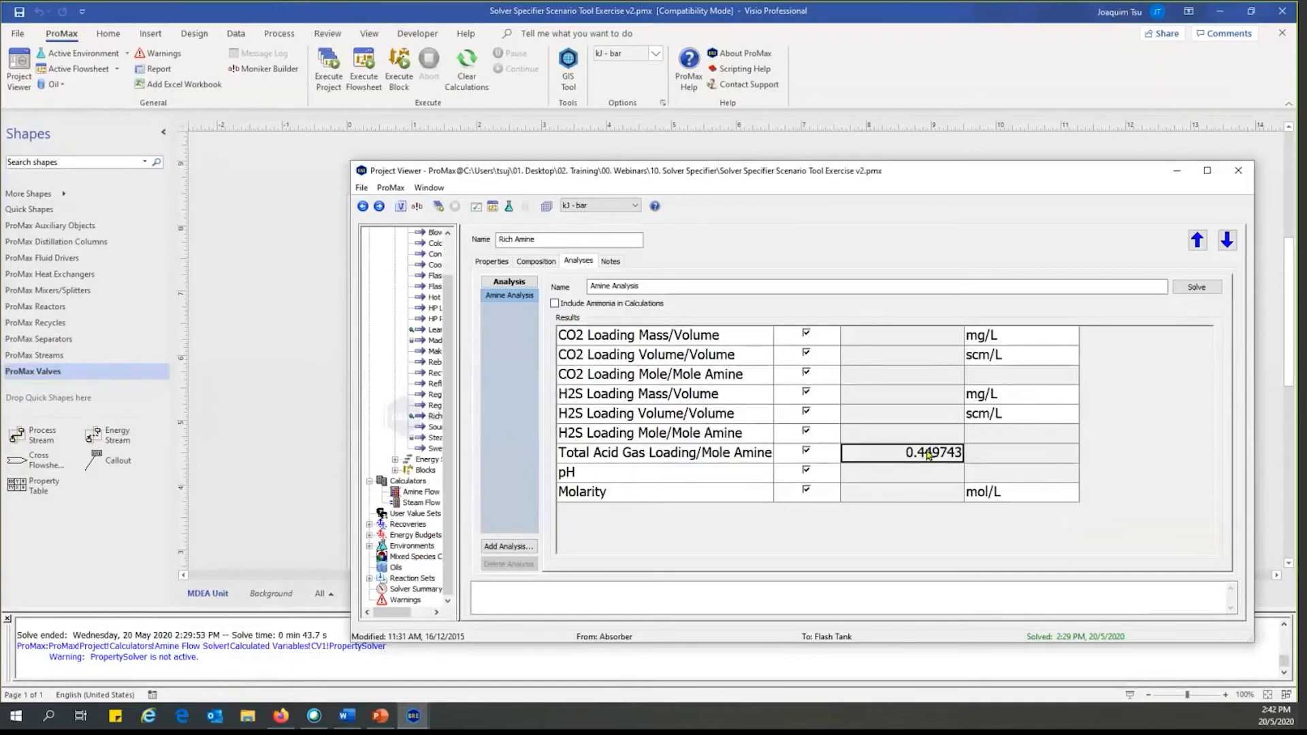
pyautogui.rightClick(929, 455)
pyautogui.click(1018, 621)
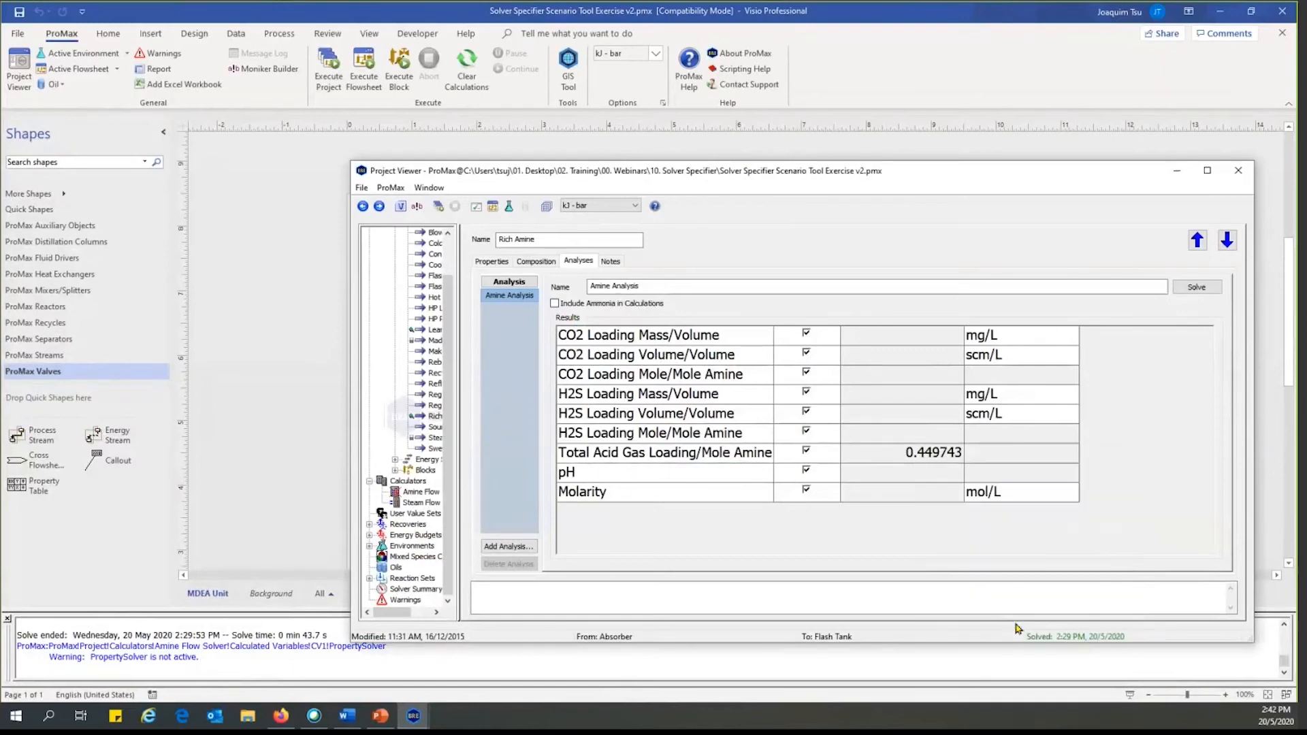
# - Return to the ProMax Scenario Tool and add a second output variable named Rich Loading
pyautogui.moveTo(422, 725)
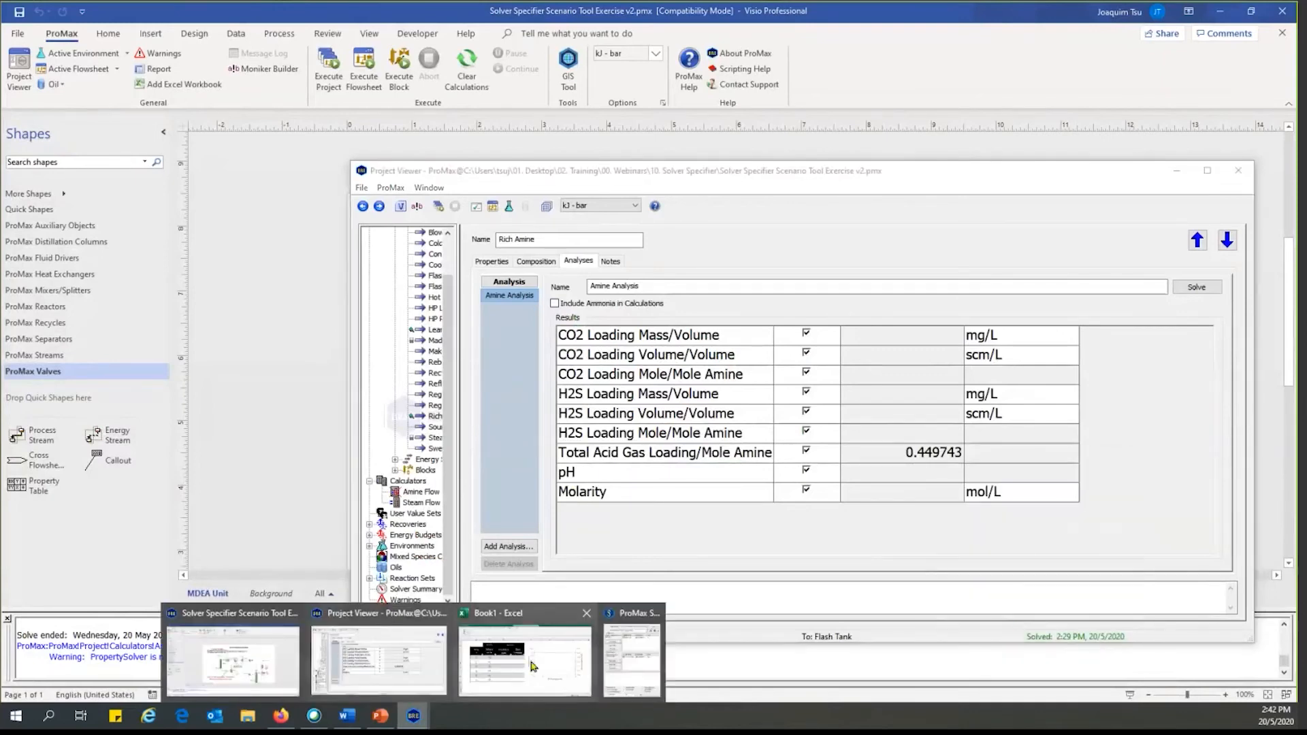
pyautogui.click(615, 640)
pyautogui.click(820, 336)
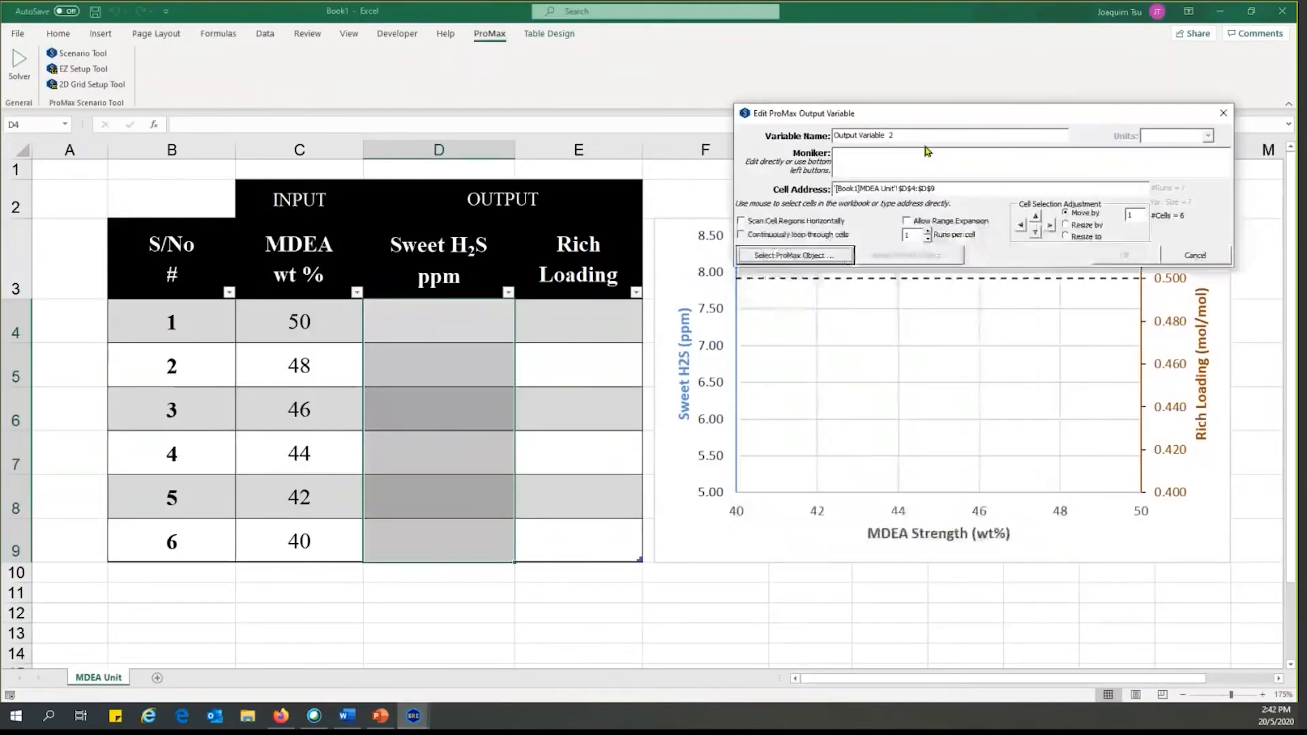
pyautogui.hotkey('ctrl', 'a')
pyautogui.write('Rich ')
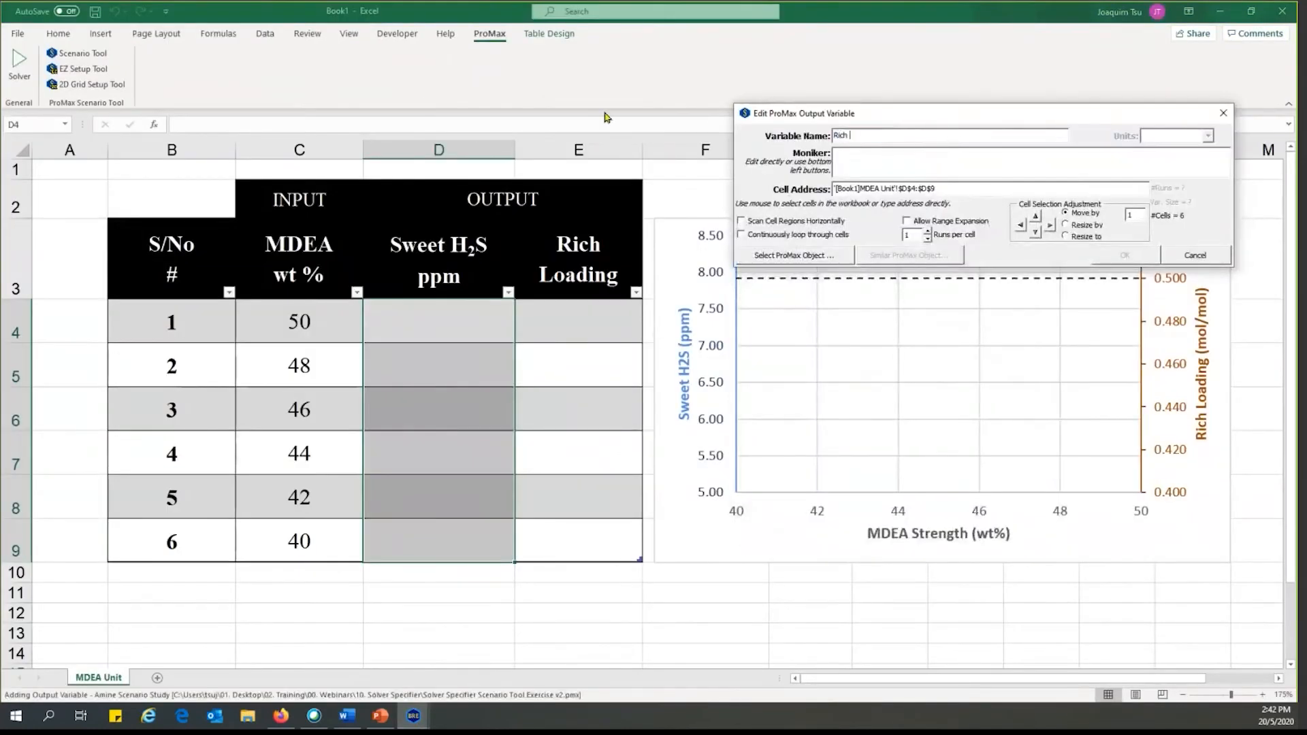
pyautogui.write('Loading')
# - Paste the copied Total Acid Gas Loading/Mole Amine moniker into the Rich Loading variable's definition
pyautogui.click(868, 160)
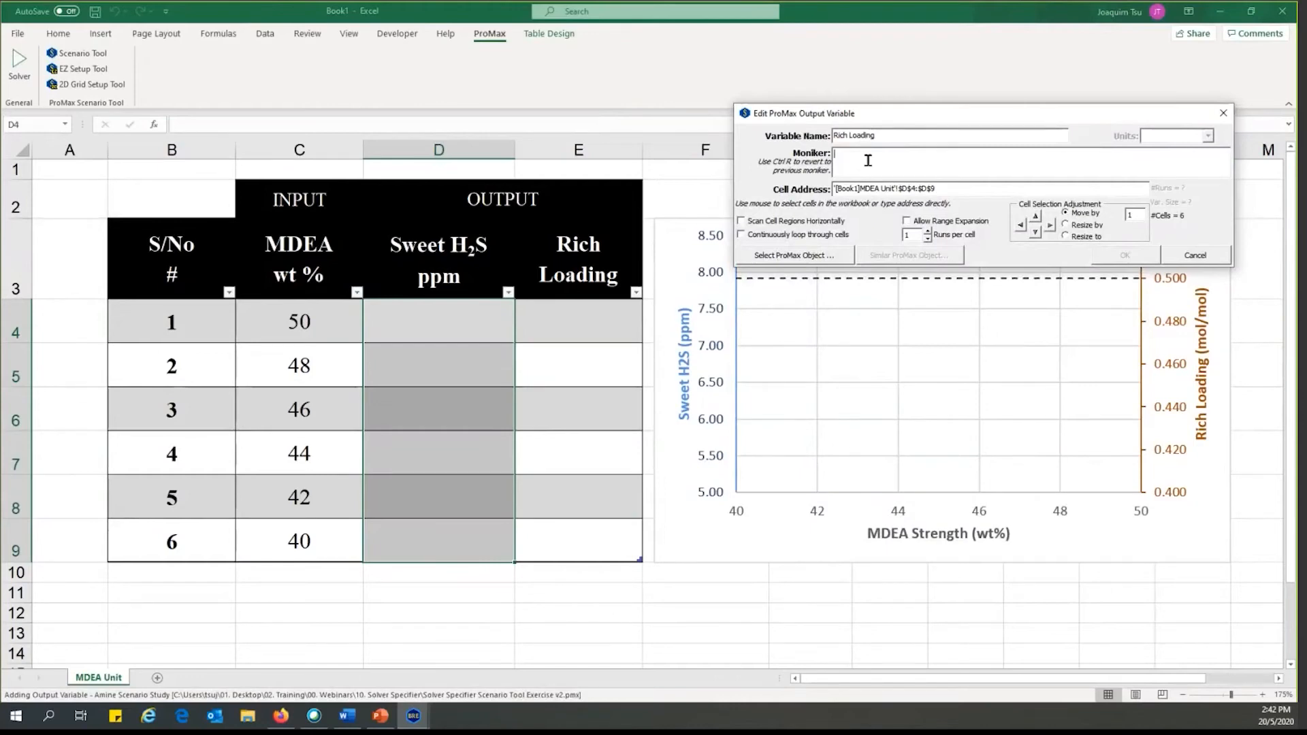
pyautogui.hotkey('ctrl', 'v')
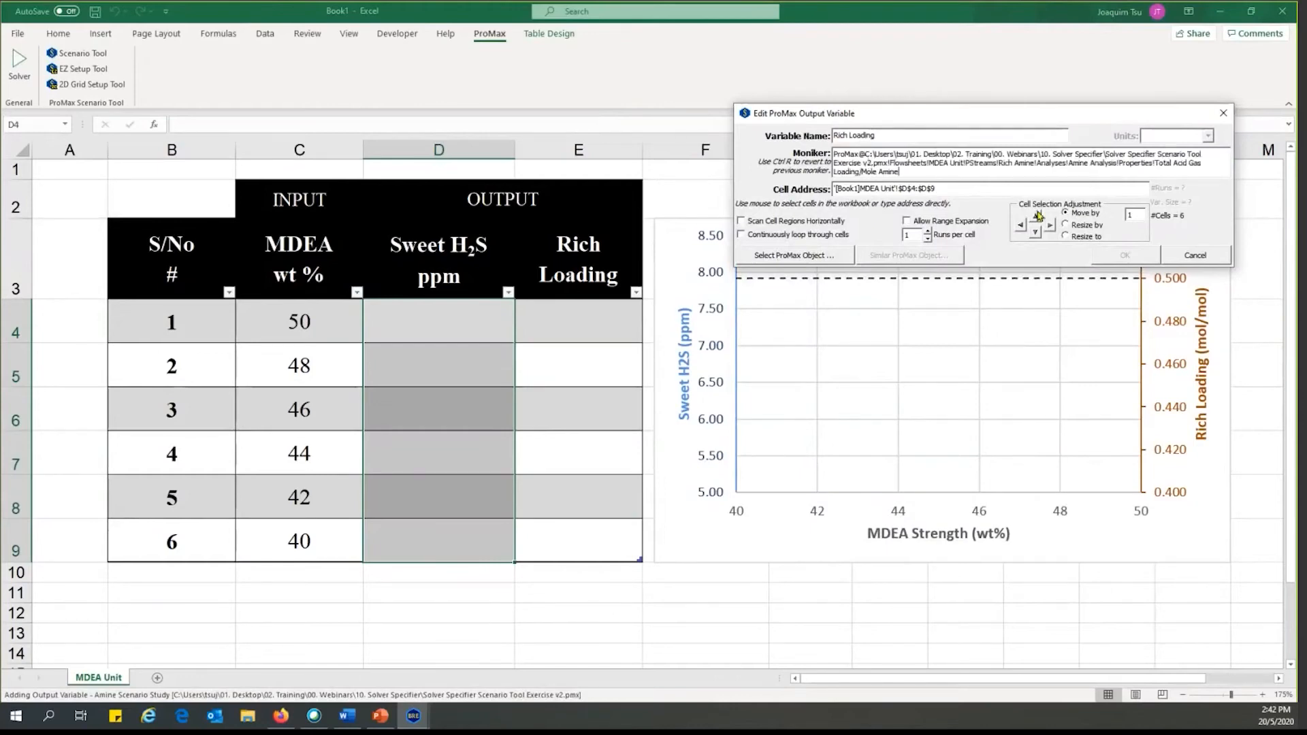
pyautogui.press('Tab')
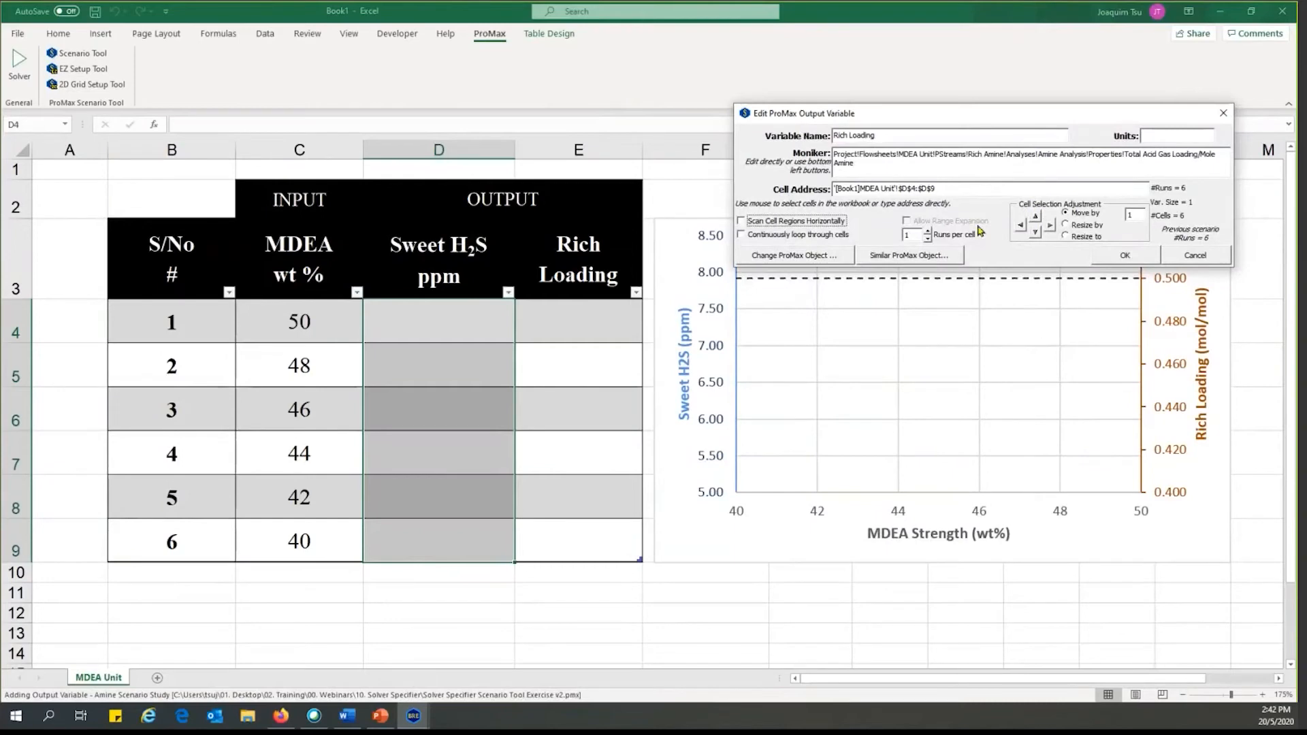
pyautogui.hotkey('shift', 'Tab')
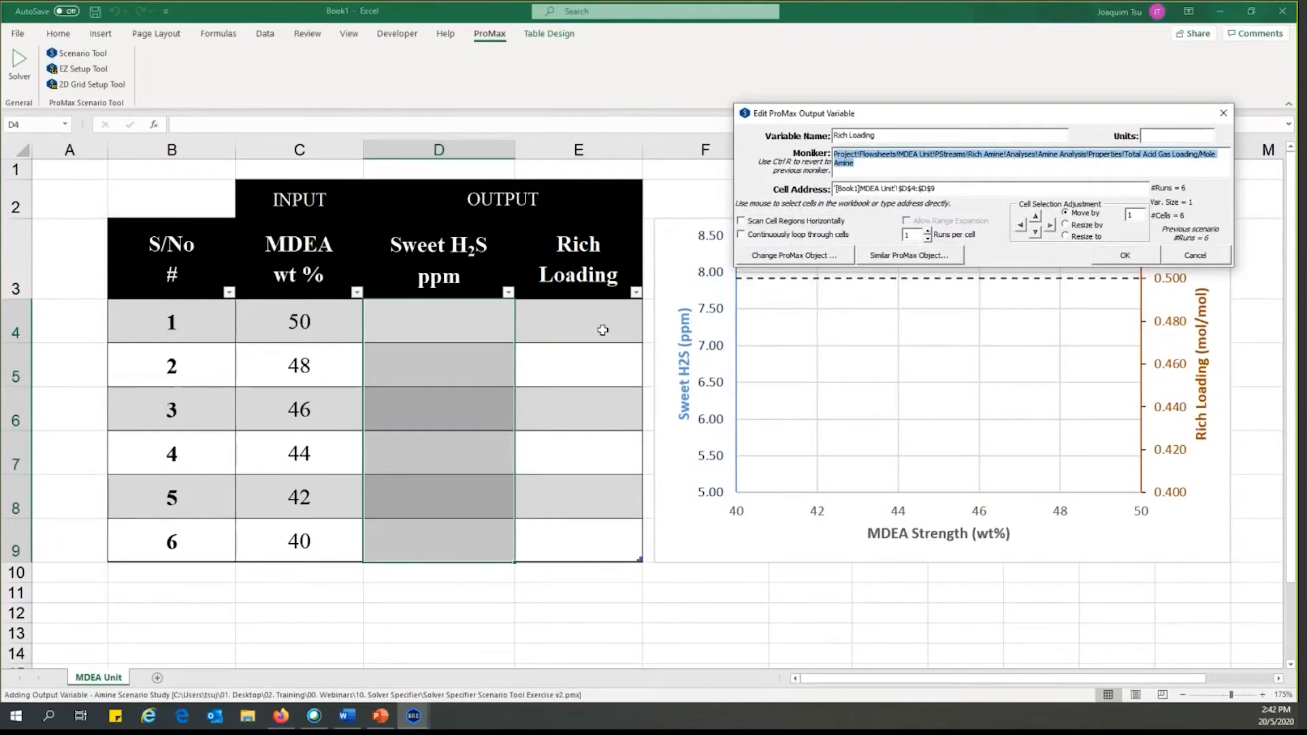
# - Assign cells E4:E9 of the MDEA Unit sheet to the Rich Loading output variable and accept its definition
pyautogui.click(1050, 225)
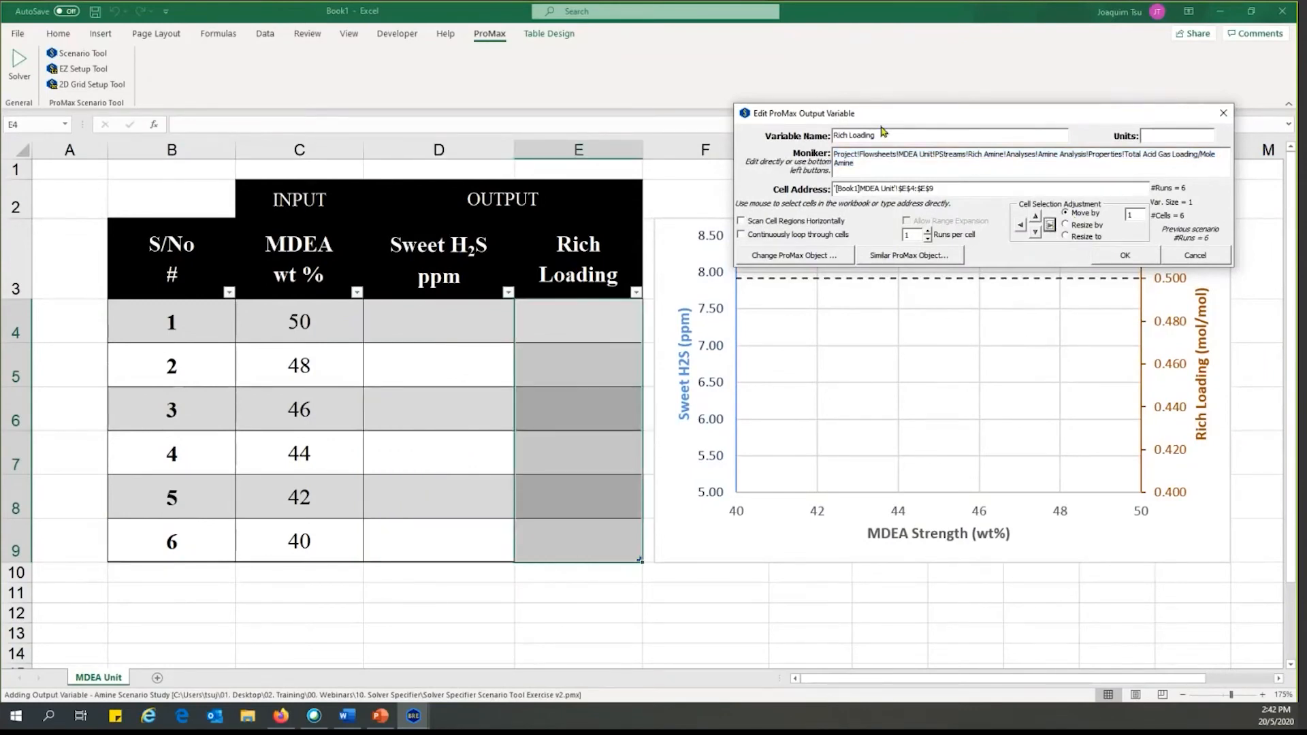
pyautogui.click(1207, 134)
pyautogui.click(1107, 258)
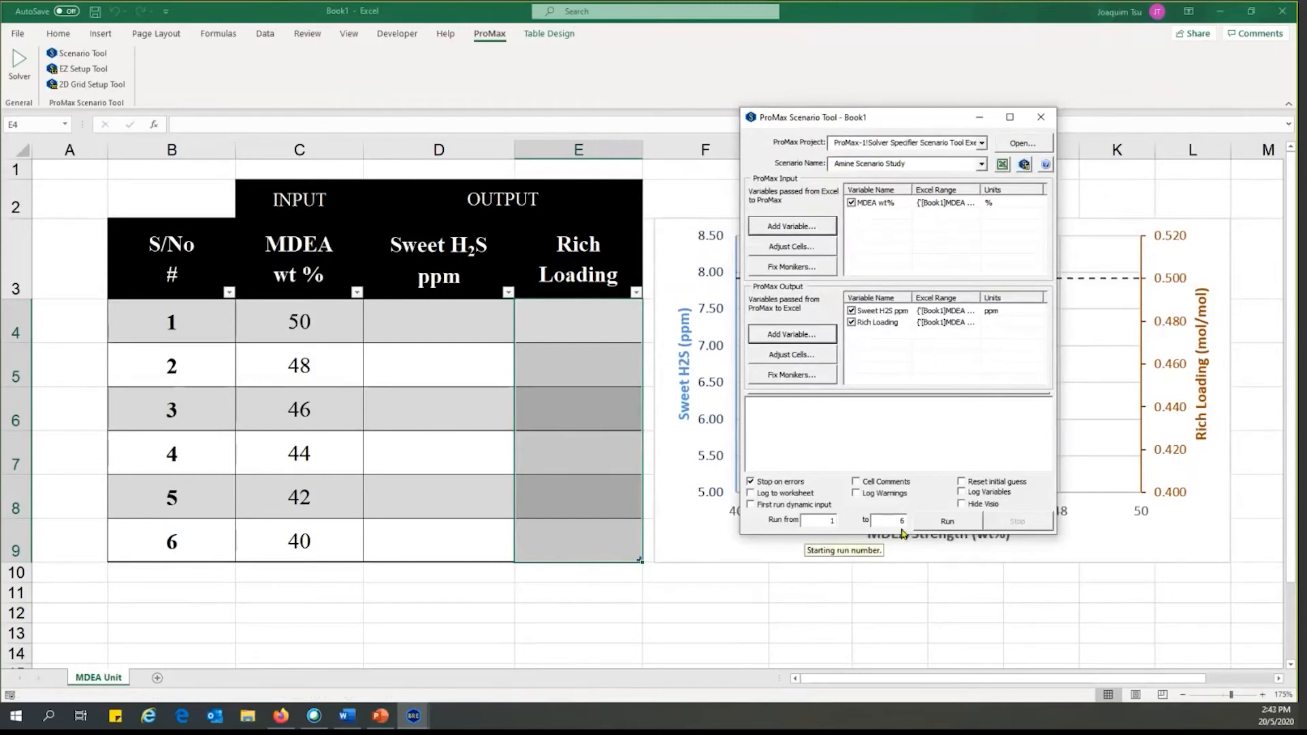
# - Run scenarios 1 to 6 of the Amine Scenario Study and reposition the Scenario Tool window to keep the results table in view
pyautogui.click(947, 521)
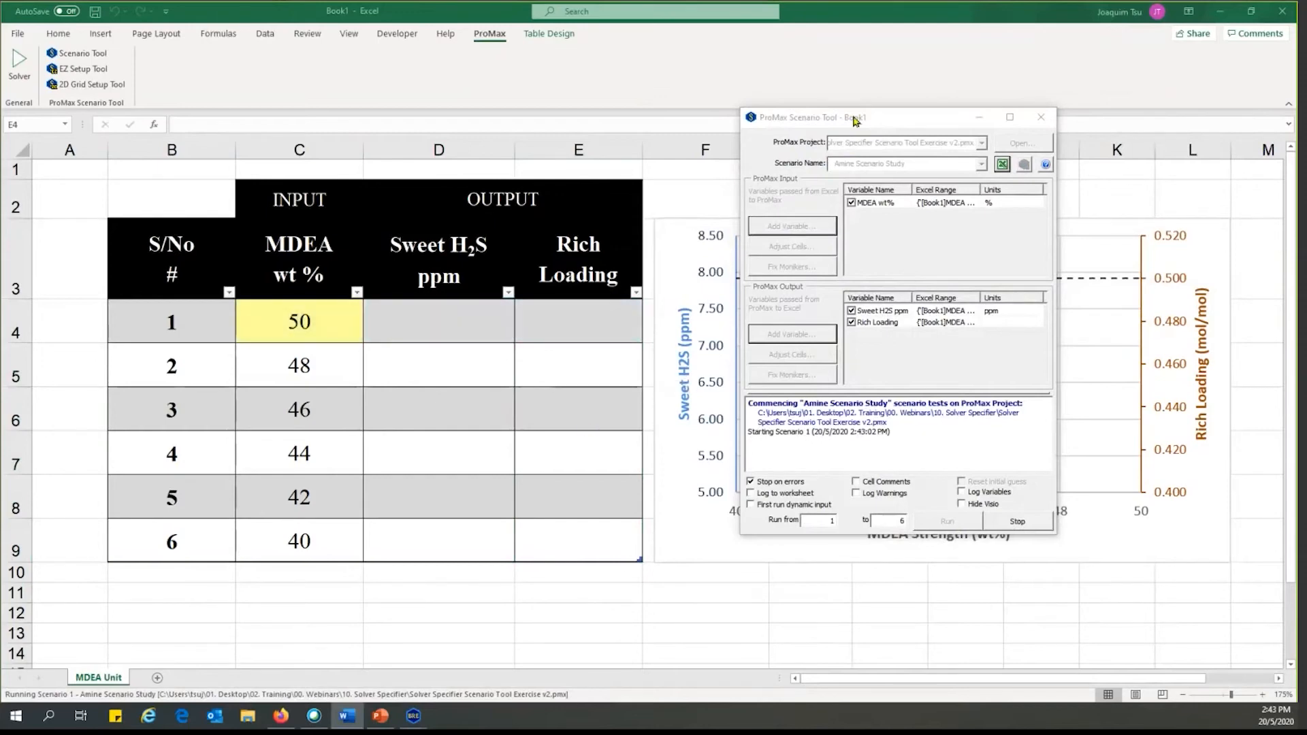
pyautogui.moveTo(855, 121); pyautogui.dragTo(778, 117)
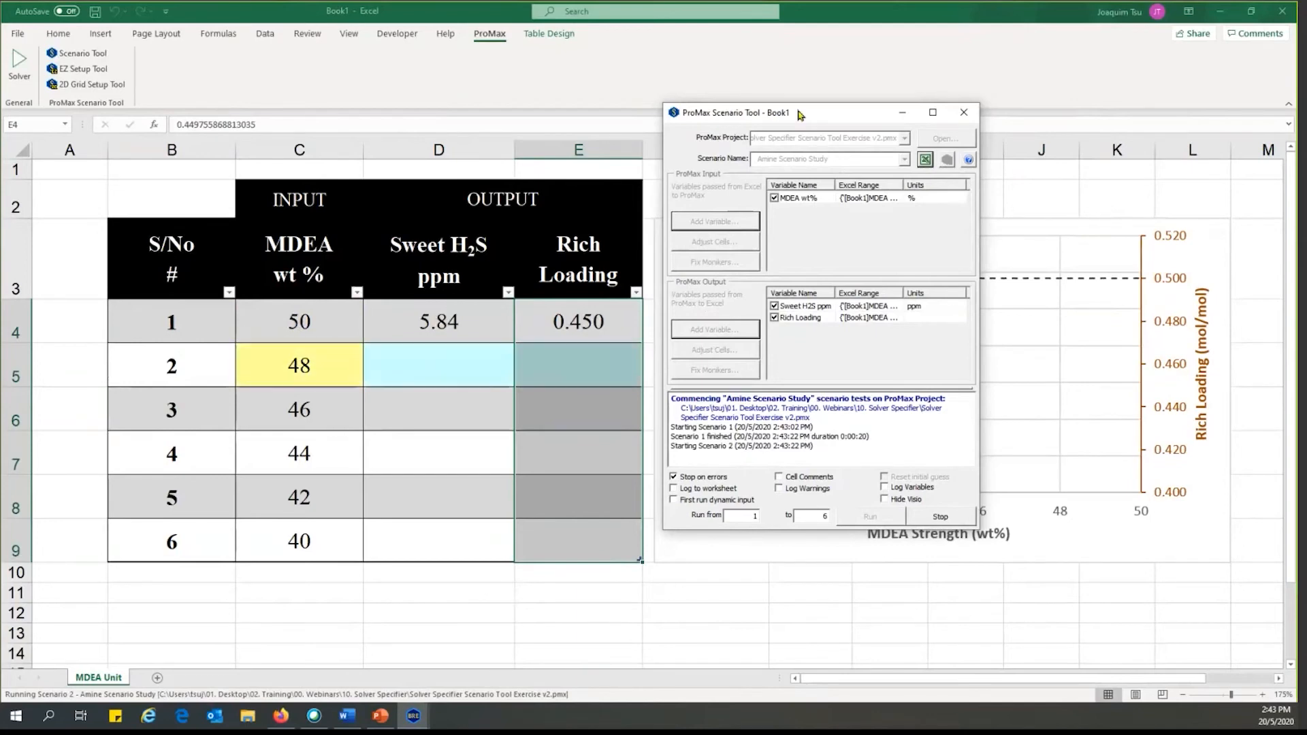
pyautogui.moveTo(817, 119); pyautogui.dragTo(839, 128)
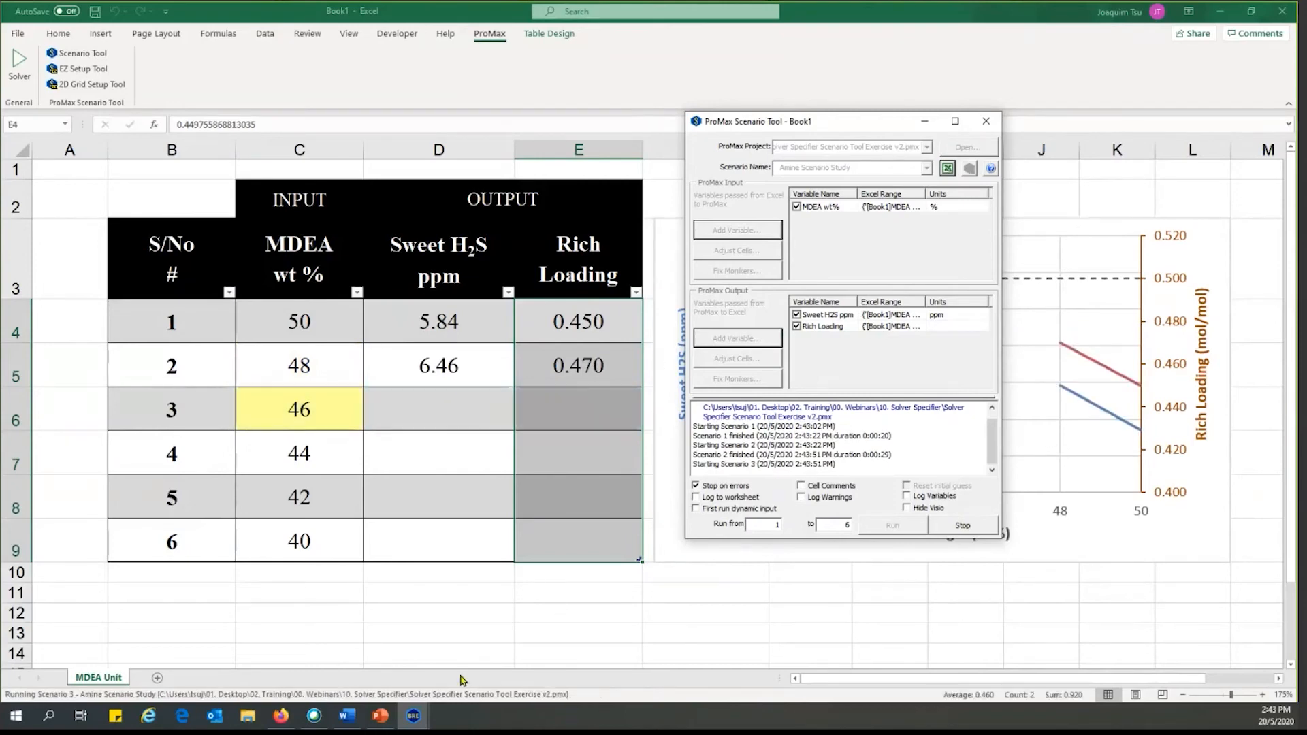
# - Switch to the Visio flowsheet and examine the MDEA mass fraction callout and the Recycle Block's error and iterations in the Solver Summary
pyautogui.moveTo(403, 714)
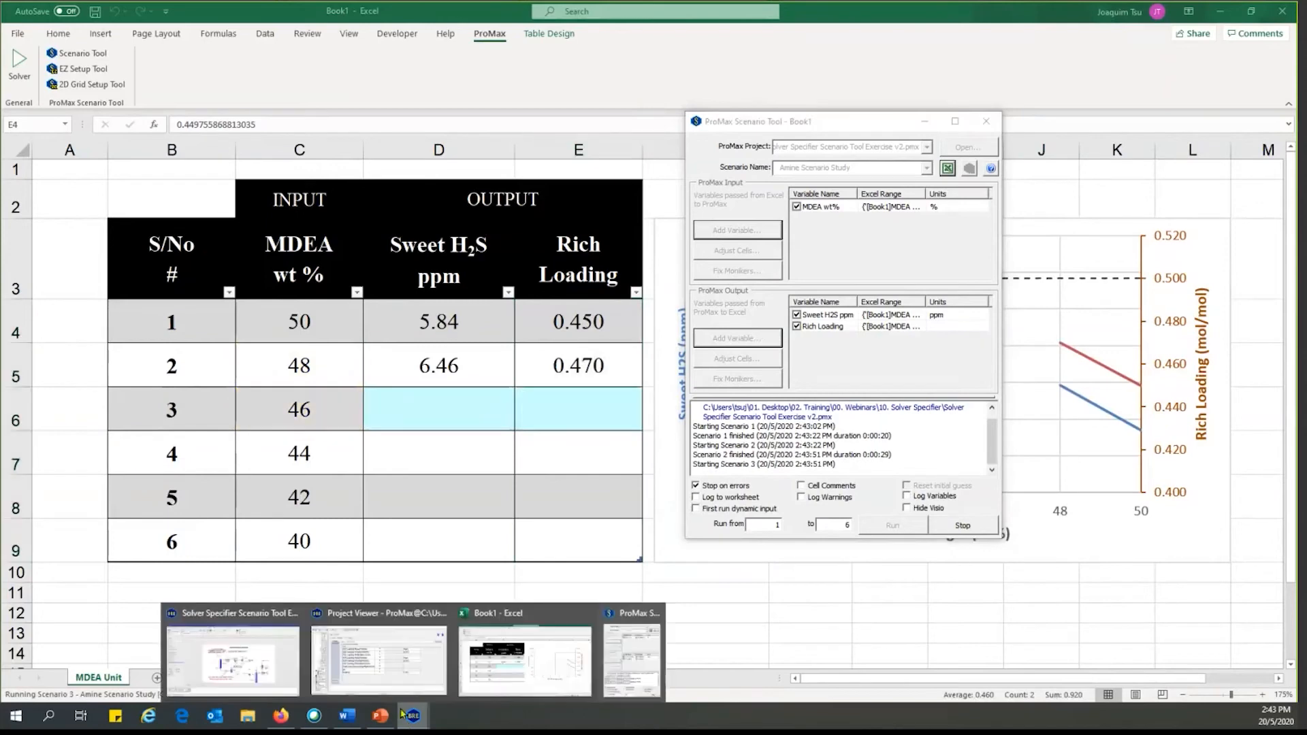
pyautogui.click(237, 651)
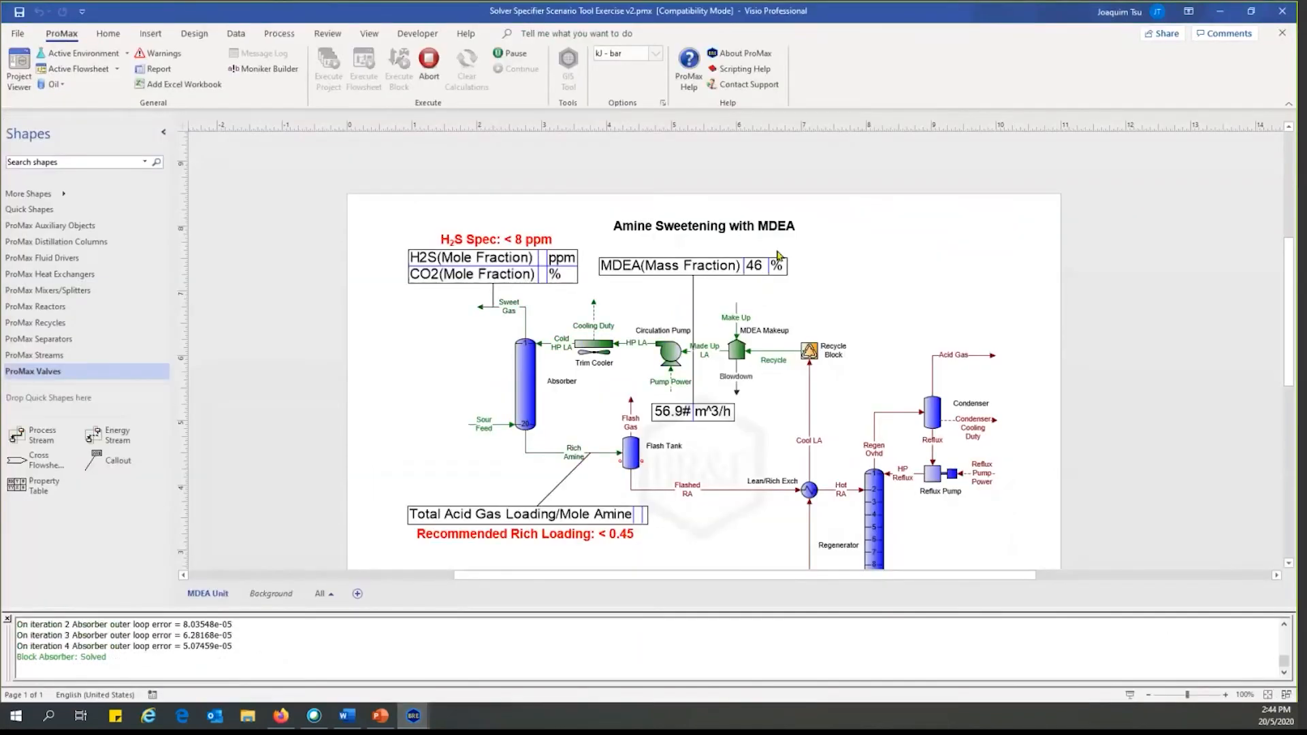
pyautogui.scroll(-2, 905, 325)
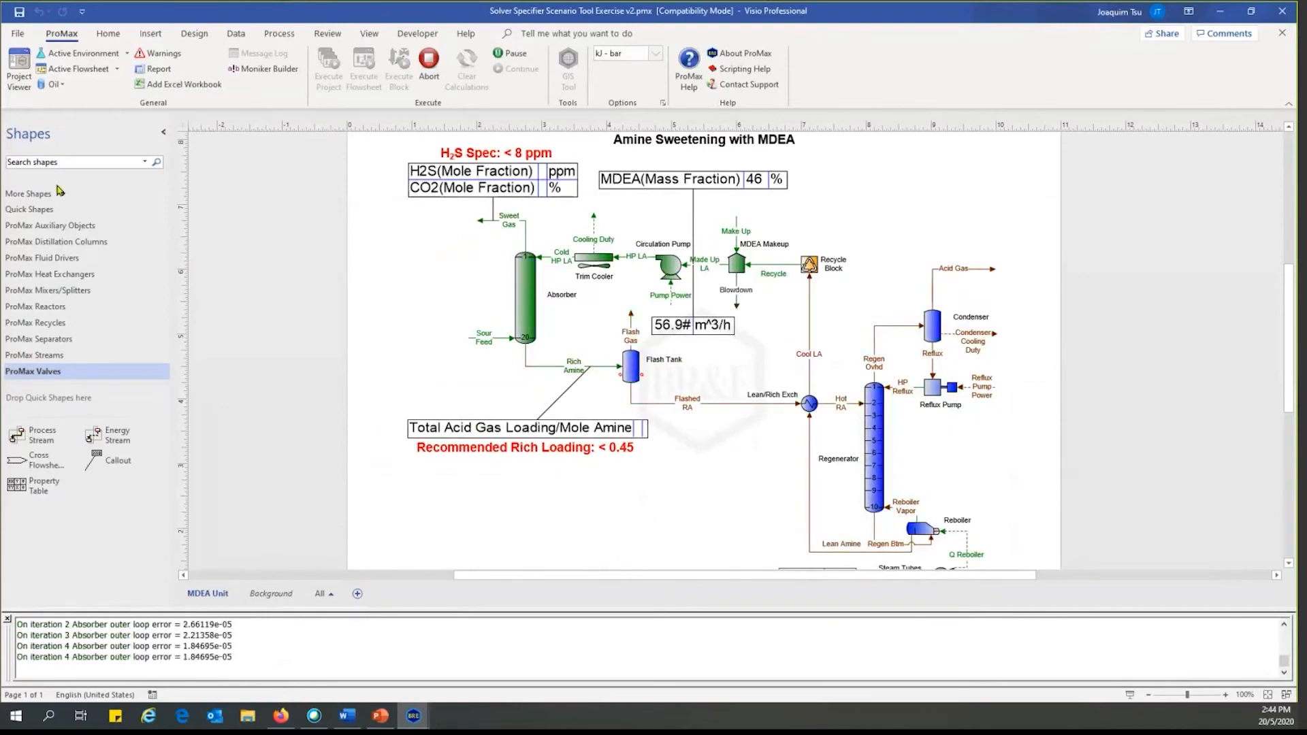
pyautogui.click(20, 69)
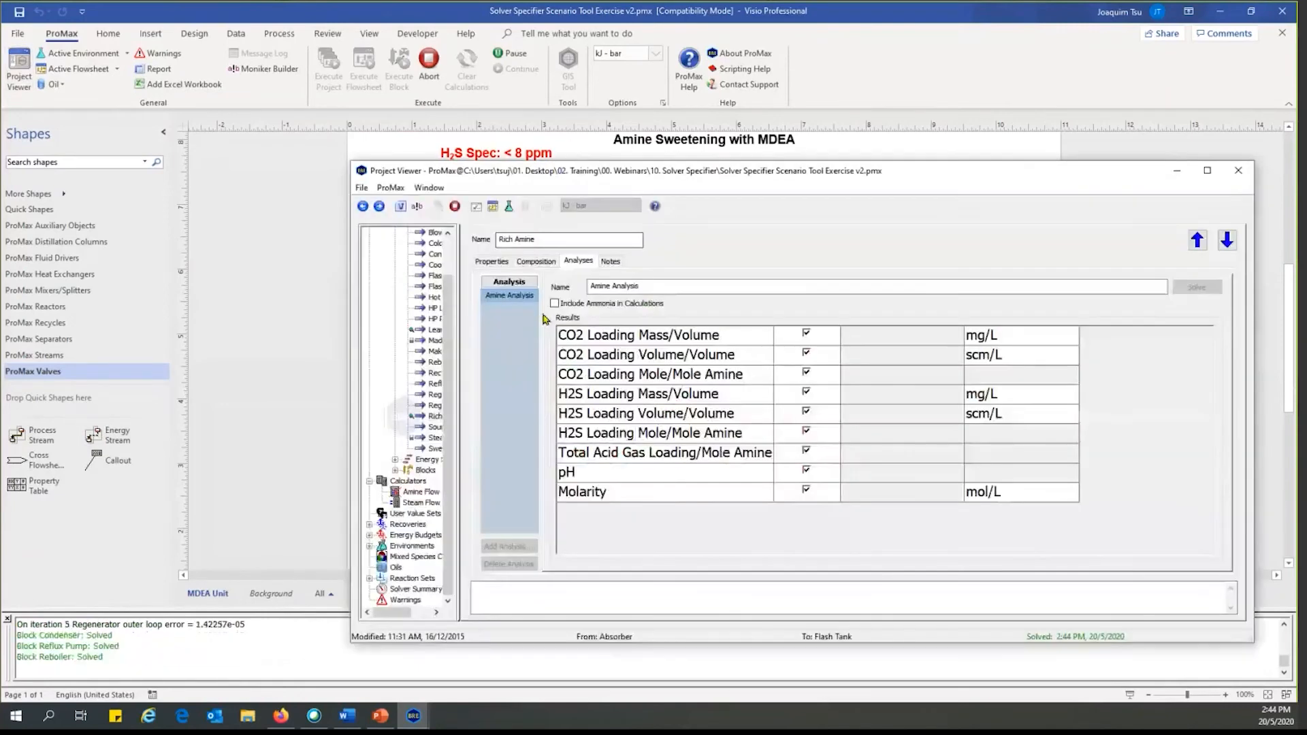
pyautogui.click(412, 590)
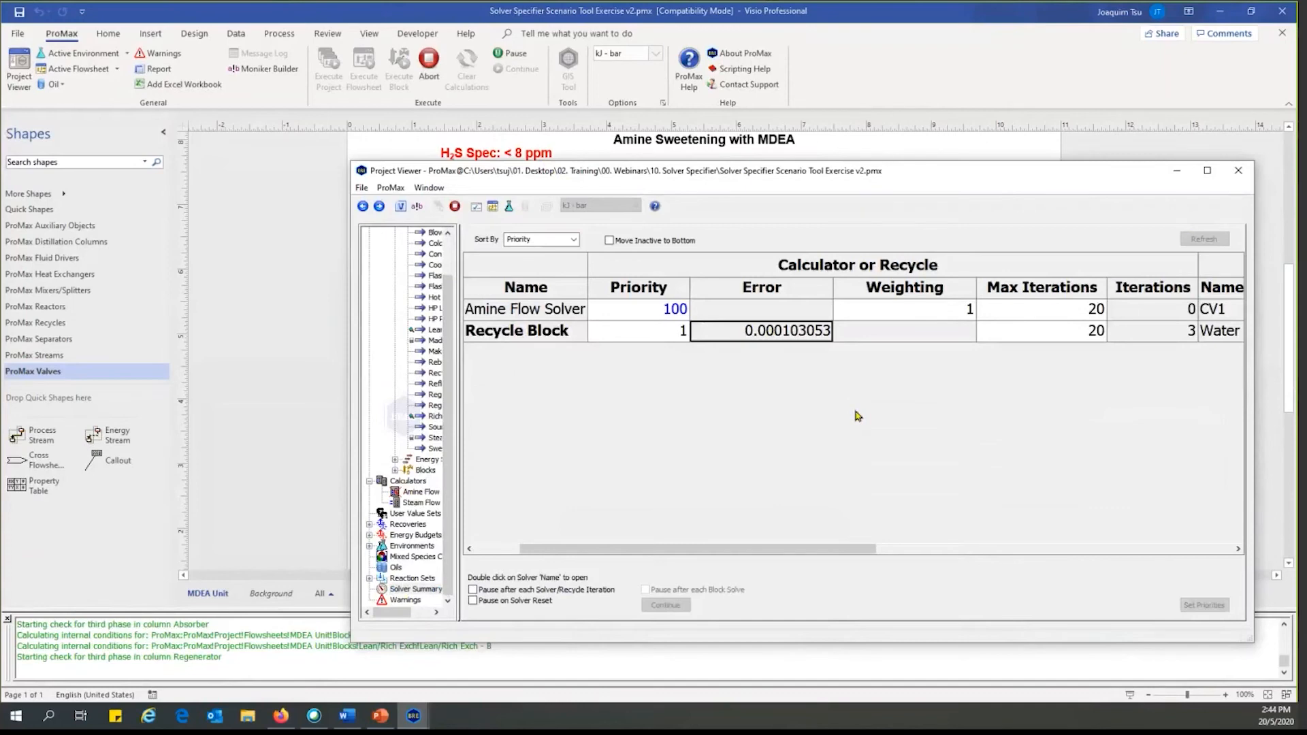
pyautogui.click(1156, 332)
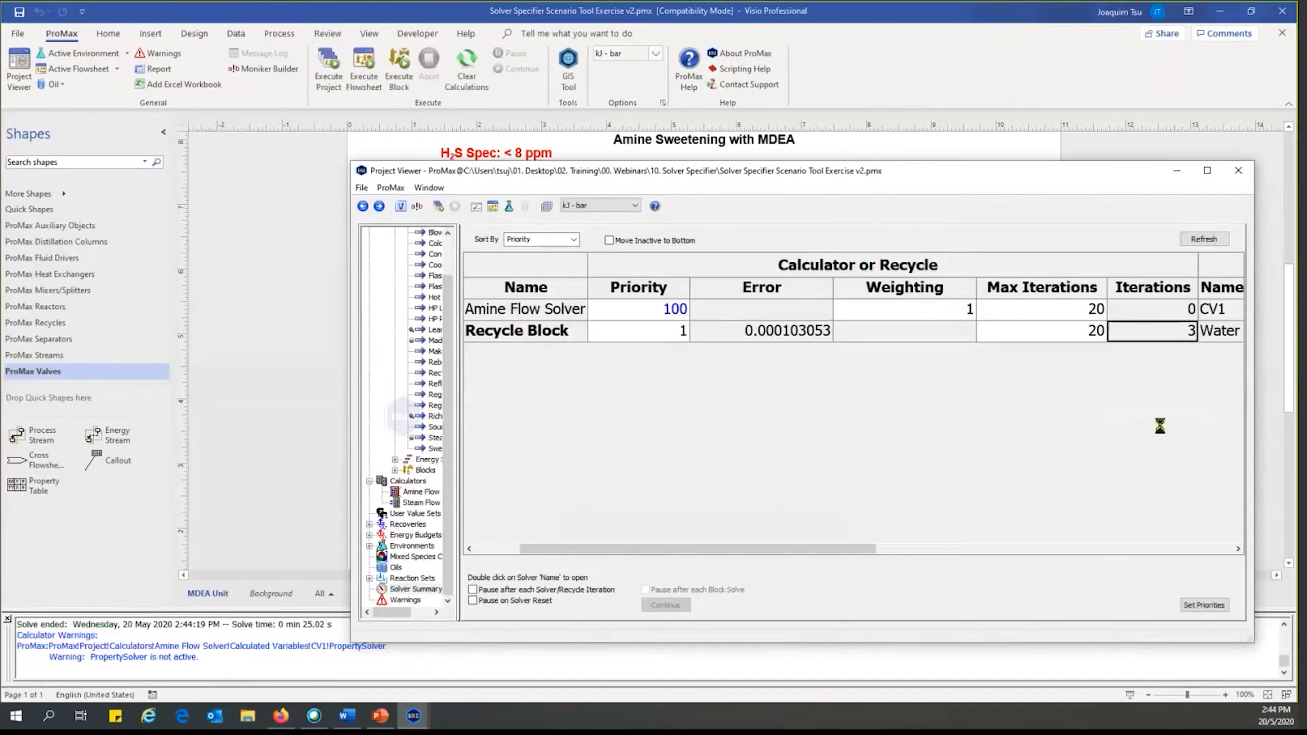
pyautogui.click(291, 312)
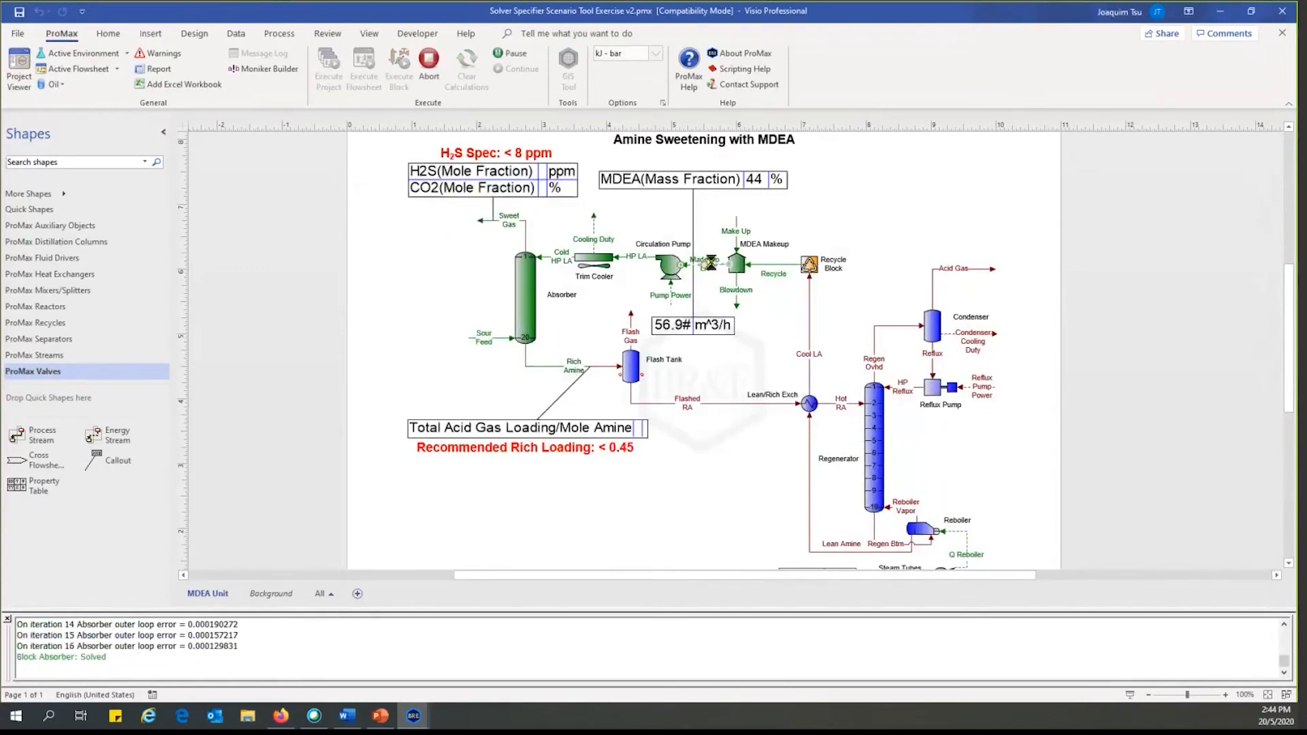
# - Check the Made Up LA stream's properties during the scenario run, close them, and switch back to the Excel workbook
pyautogui.doubleClick(711, 265)
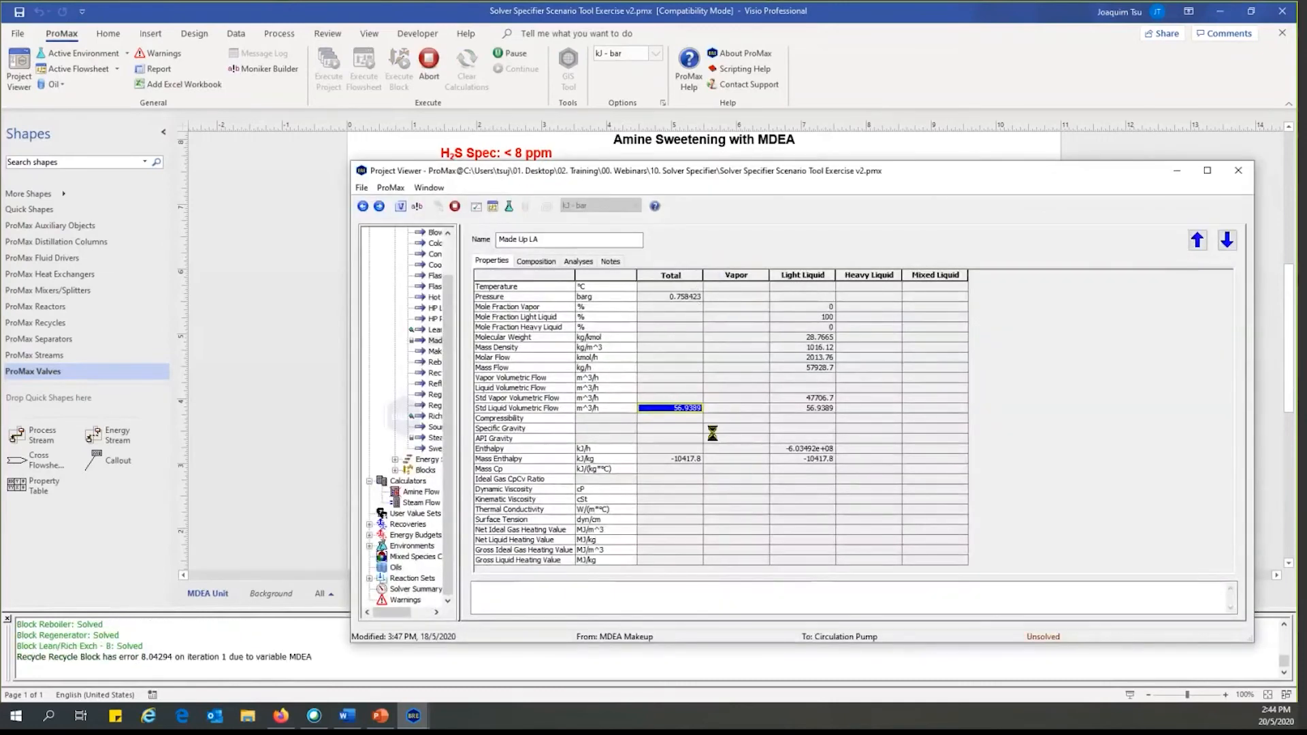
pyautogui.click(1238, 170)
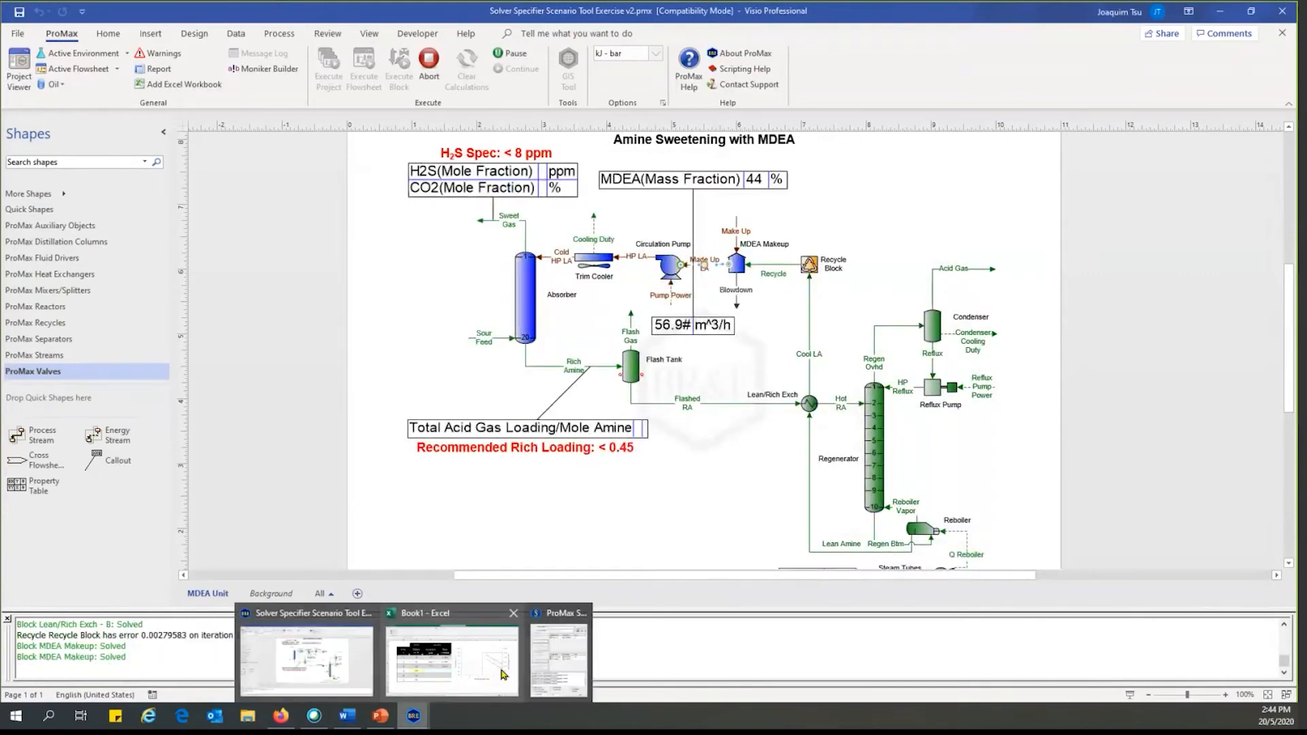
pyautogui.click(502, 674)
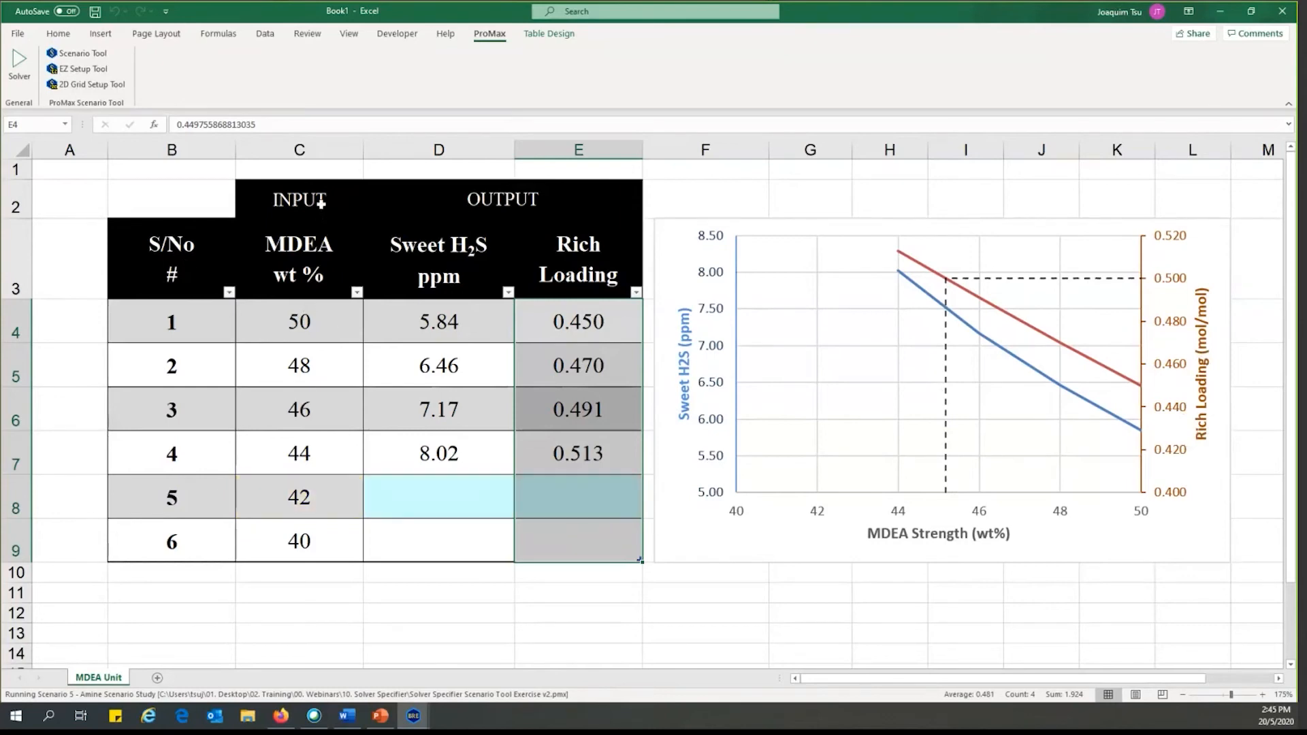
# - Examine the chart of sweet gas H2S and rich loading against MDEA strength, and minimize the workbook
pyautogui.click(508, 199)
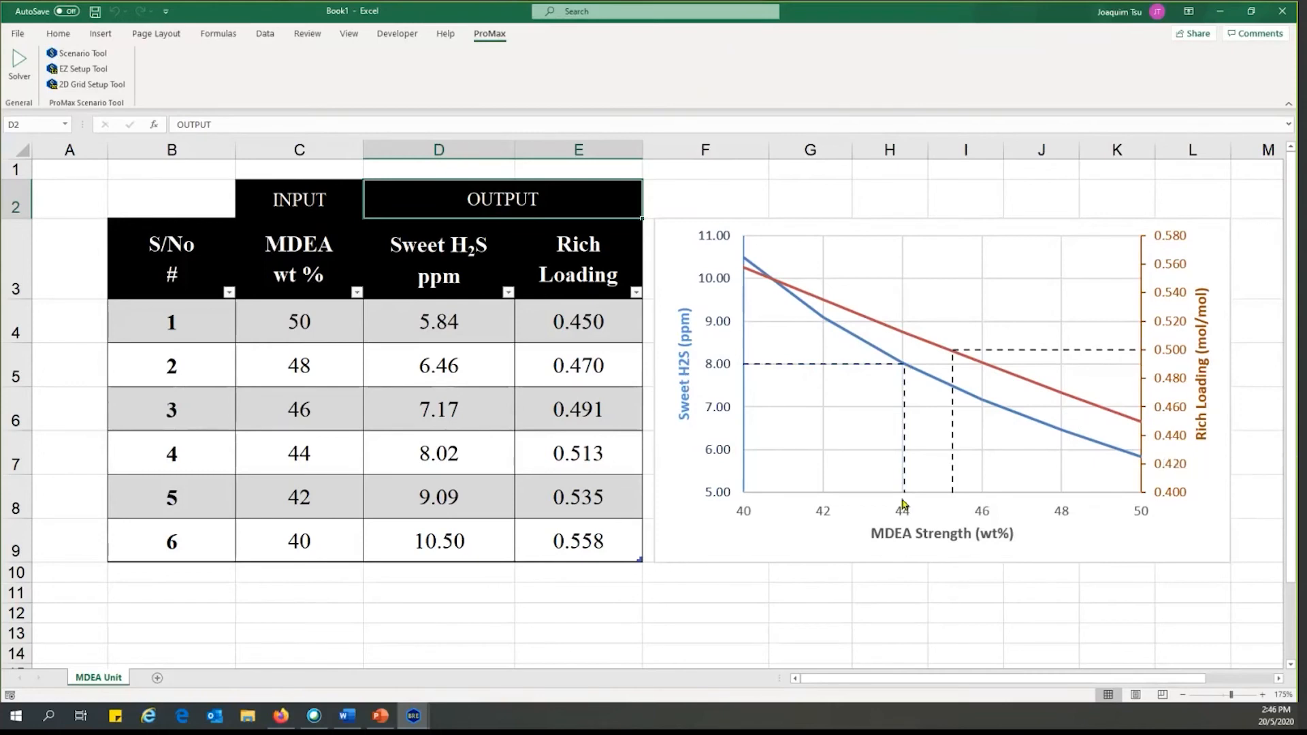
pyautogui.moveTo(910, 504)
pyautogui.moveTo(1078, 408)
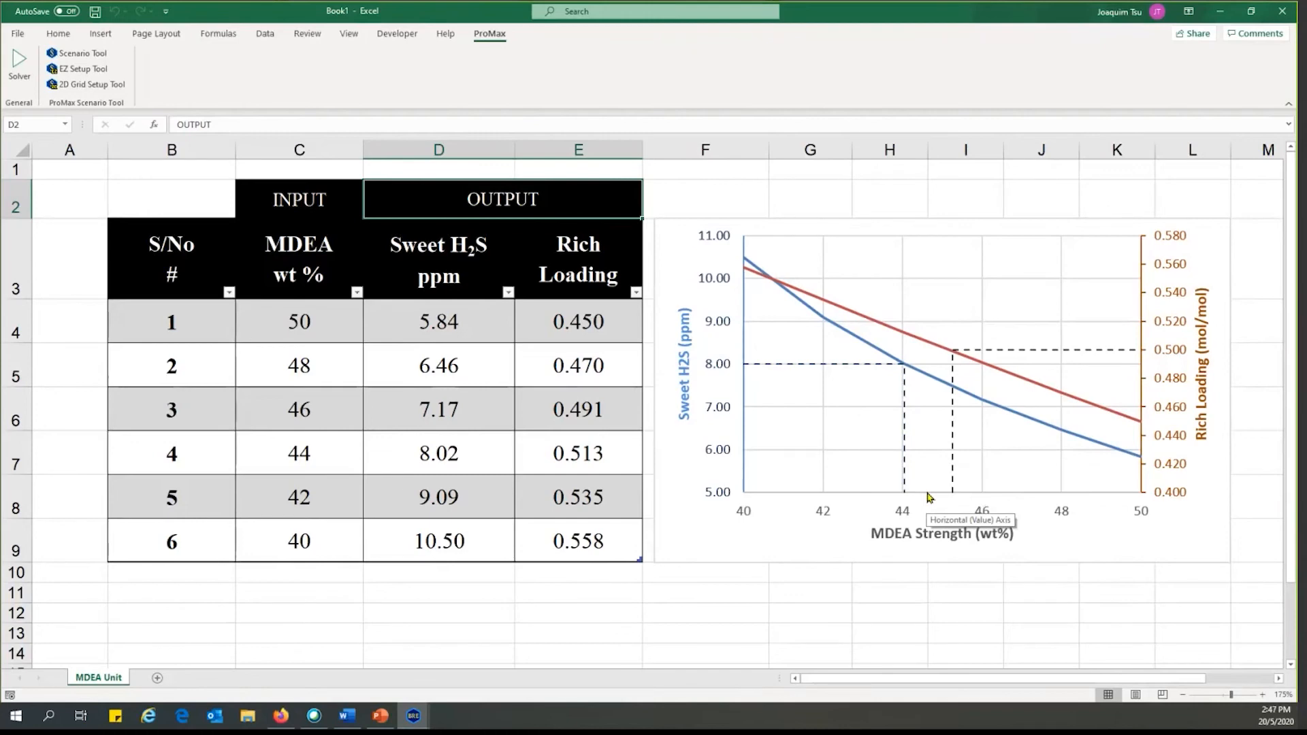
pyautogui.click(1221, 13)
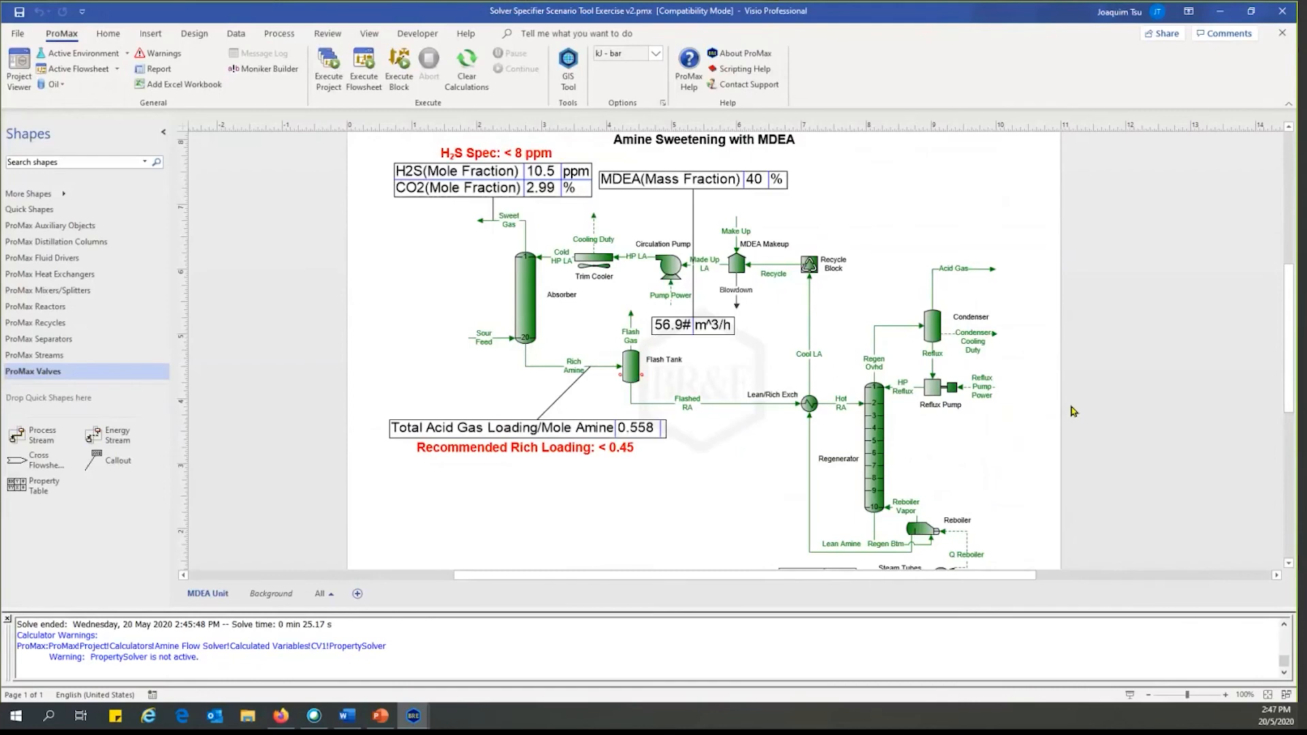
# - Switch to the PowerPoint presentation and advance to the ProMax User Value Set Creation slide
pyautogui.click(385, 718)
pyautogui.press('Right')
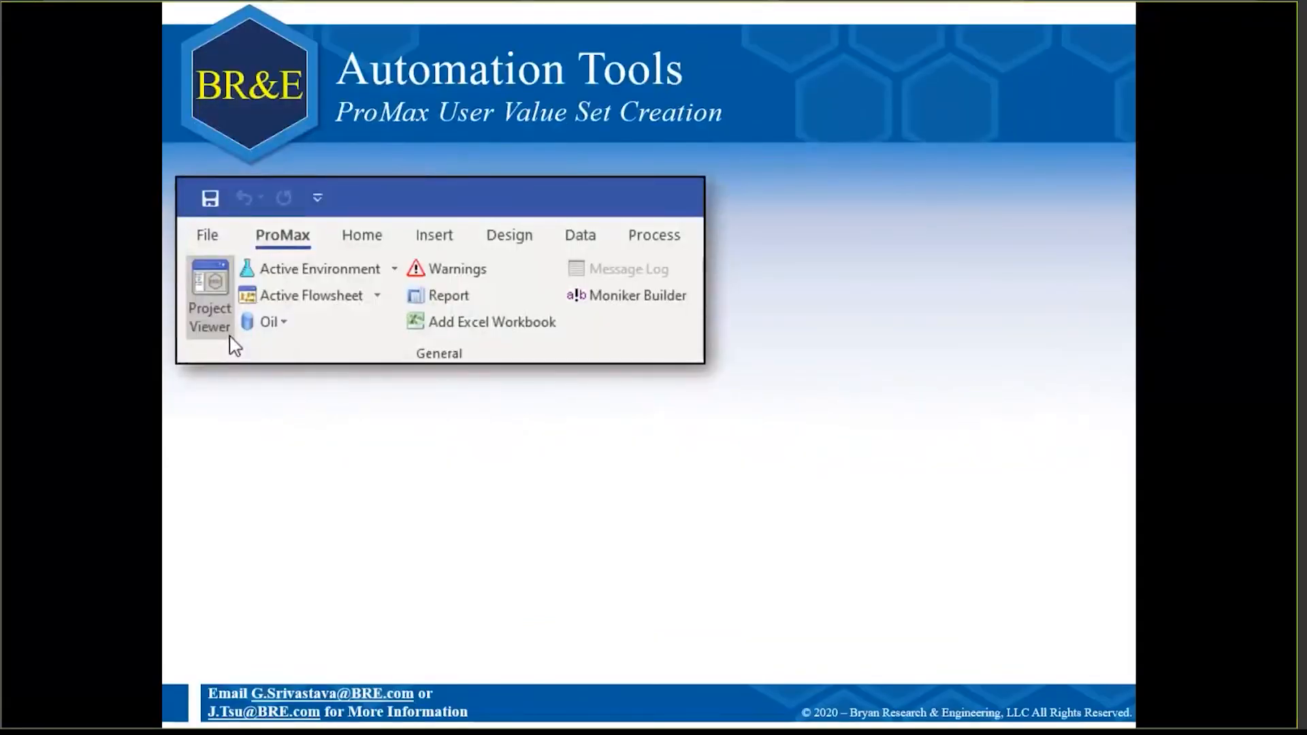
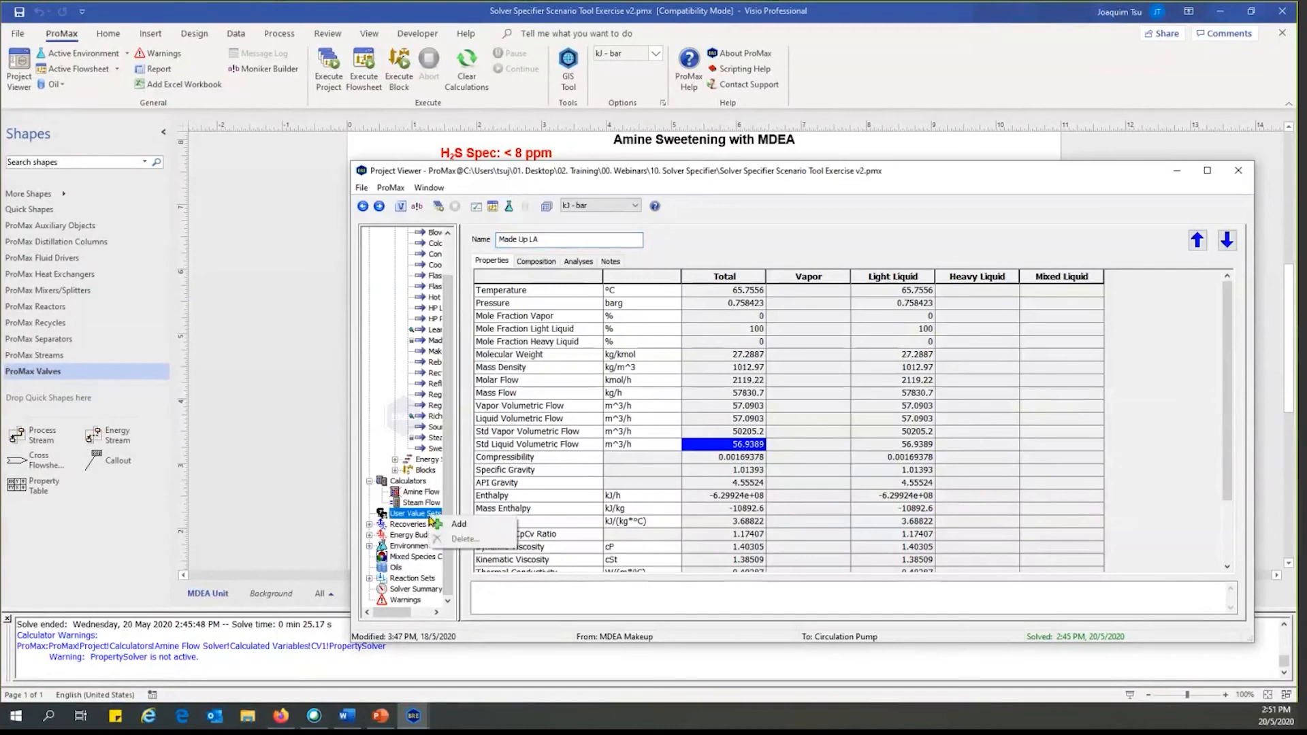
# - Add a user value set to the ProMax project and name it Amine User Values
pyautogui.click(471, 528)
pyautogui.hotkey('shift', 'Home')
pyautogui.write('Amine User Values')
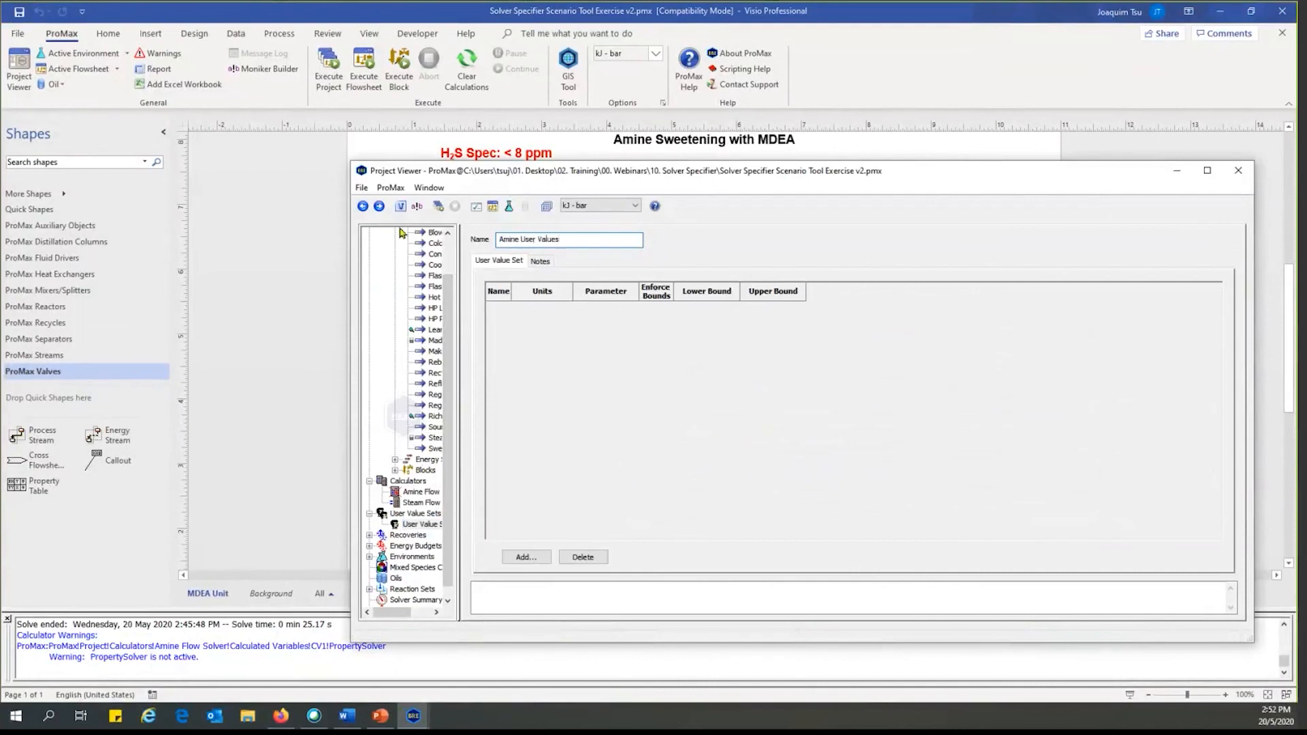
pyautogui.press('Return')
# - Add a user value named Steam Ratio with user-defined units of kg/m^3, associated with a new specifier
pyautogui.click(526, 556)
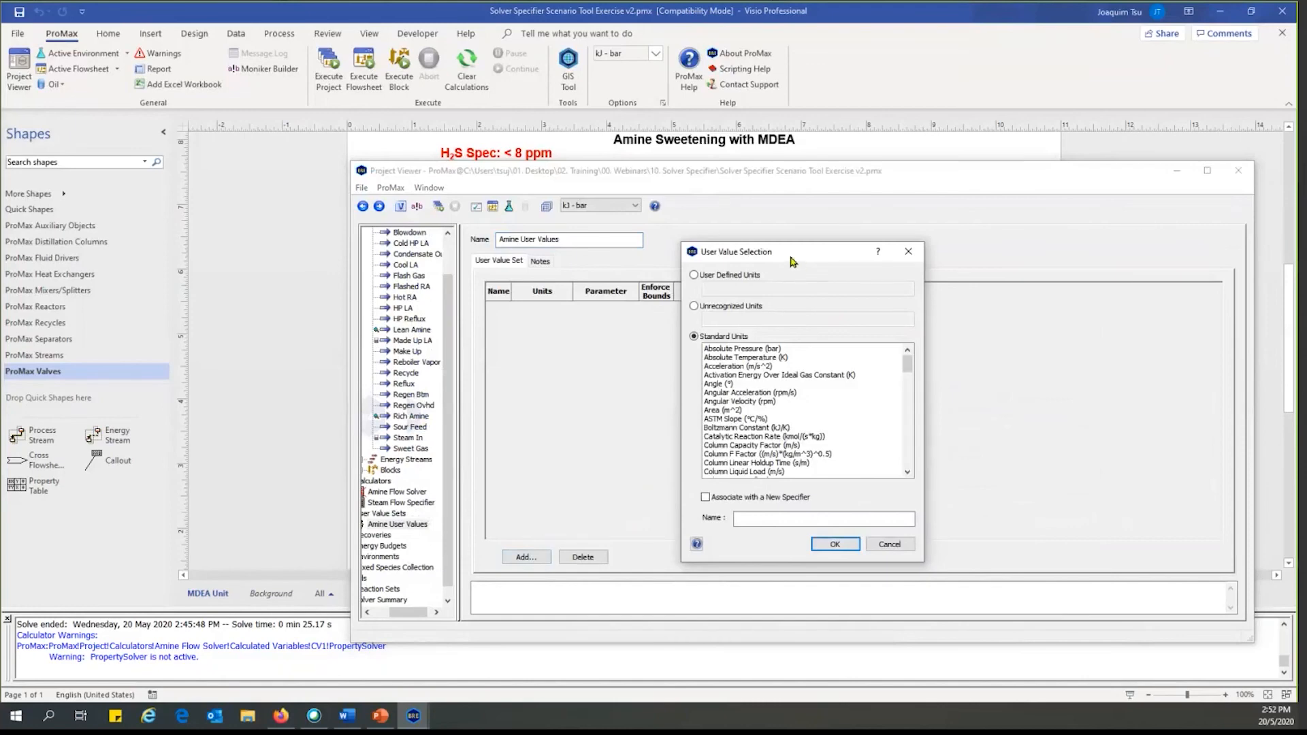
pyautogui.click(738, 275)
pyautogui.click(809, 287)
pyautogui.write('Steam Ratio')
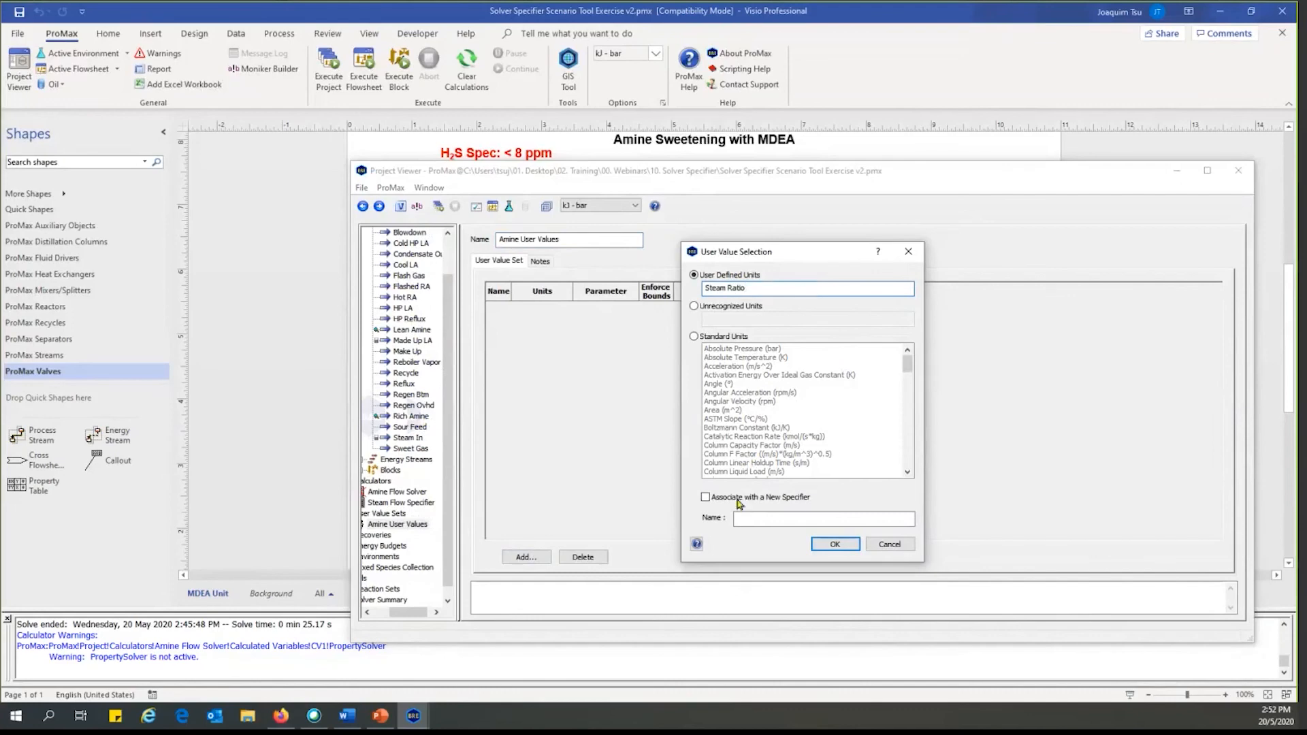
pyautogui.moveTo(754, 289); pyautogui.dragTo(667, 331)
pyautogui.write('kg/m^3')
pyautogui.click(808, 517)
pyautogui.write('Steam Ratio')
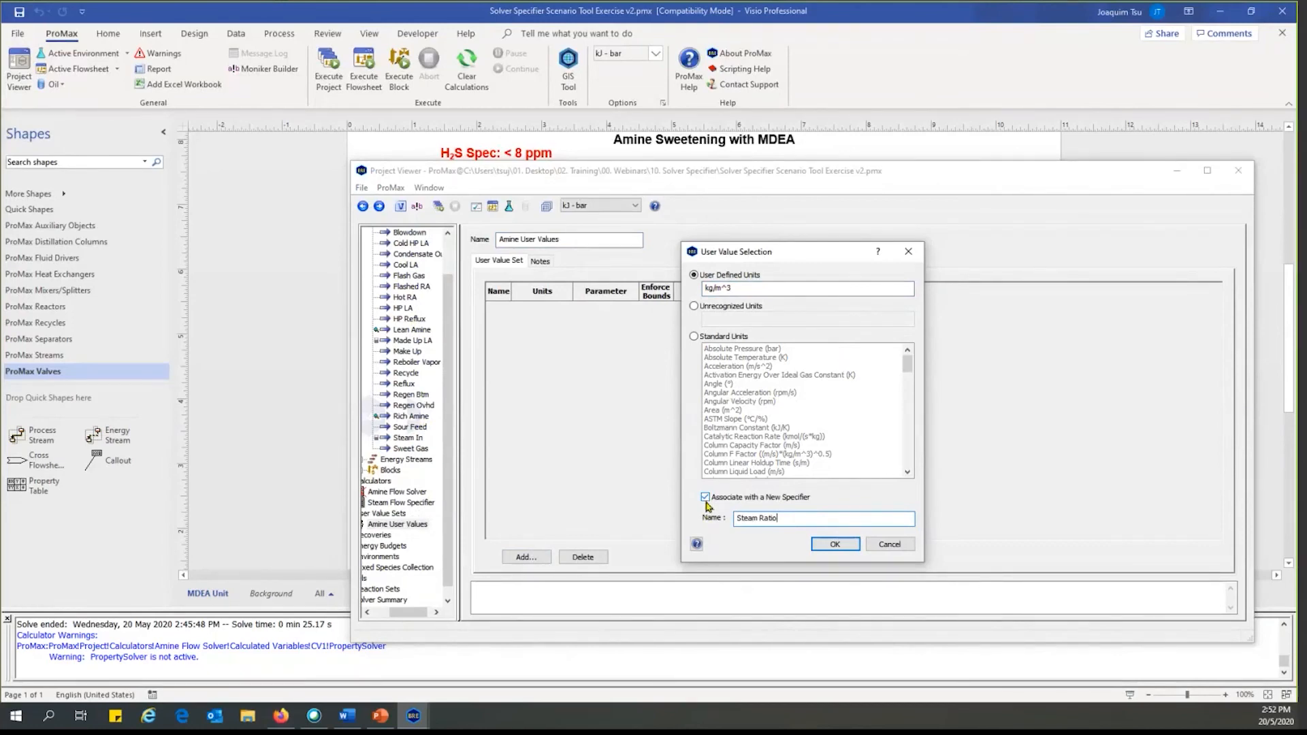
pyautogui.click(851, 546)
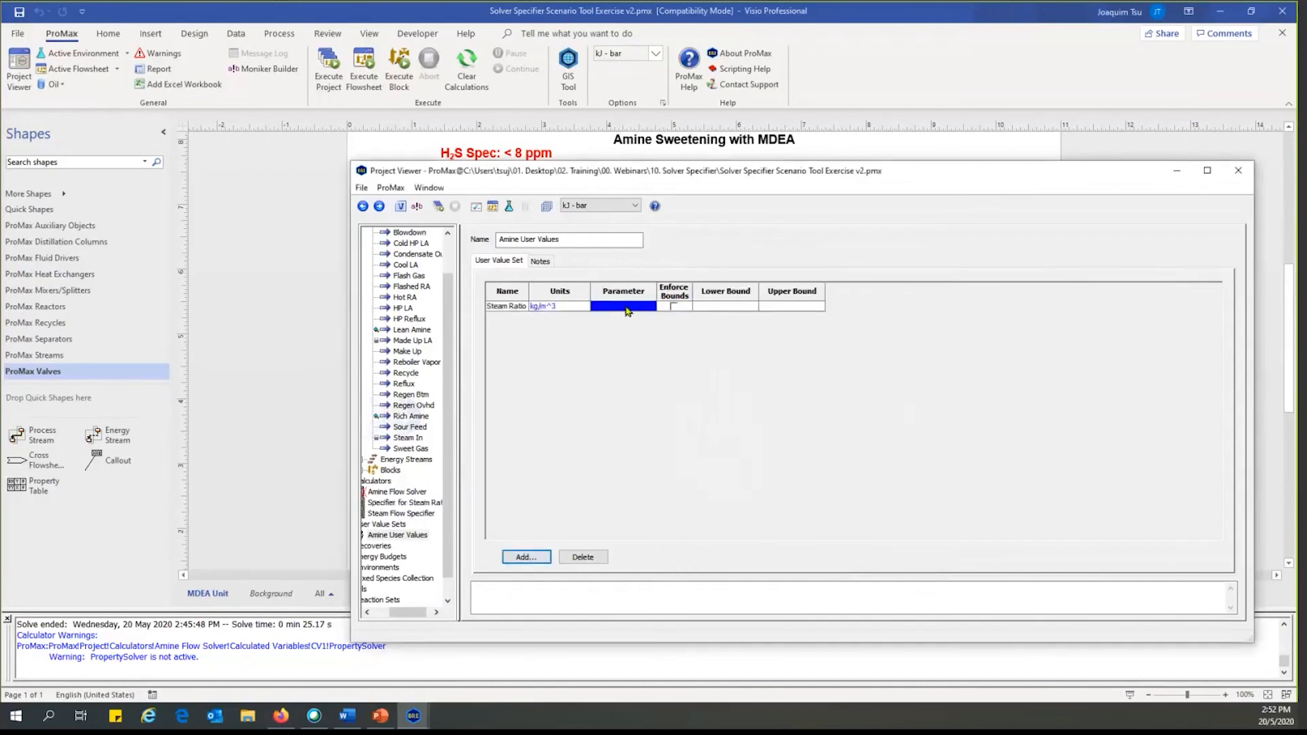
# - Open the Steam Ratio specifier, shrink the Project Viewer to expose the flowsheet, and enter the expression Steam / Amine
pyautogui.click(625, 307)
pyautogui.doubleClick(626, 310)
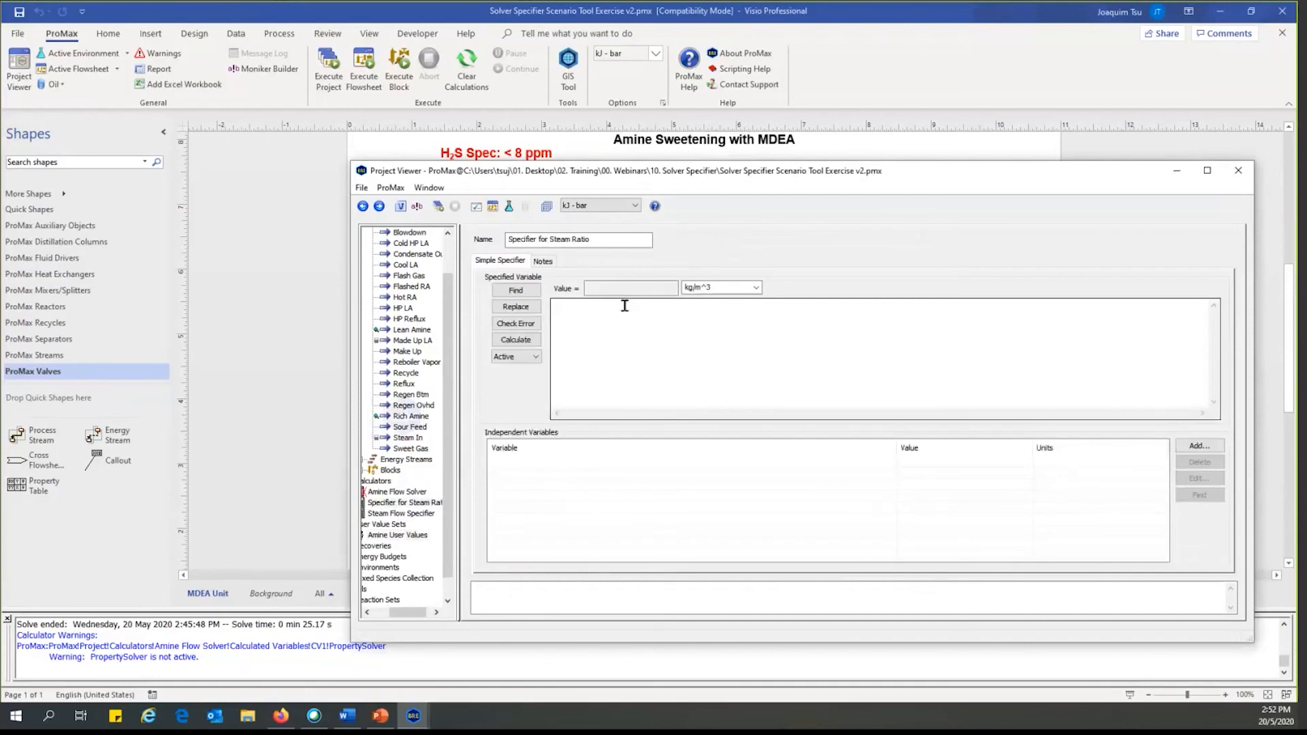
pyautogui.moveTo(716, 172); pyautogui.dragTo(460, 108)
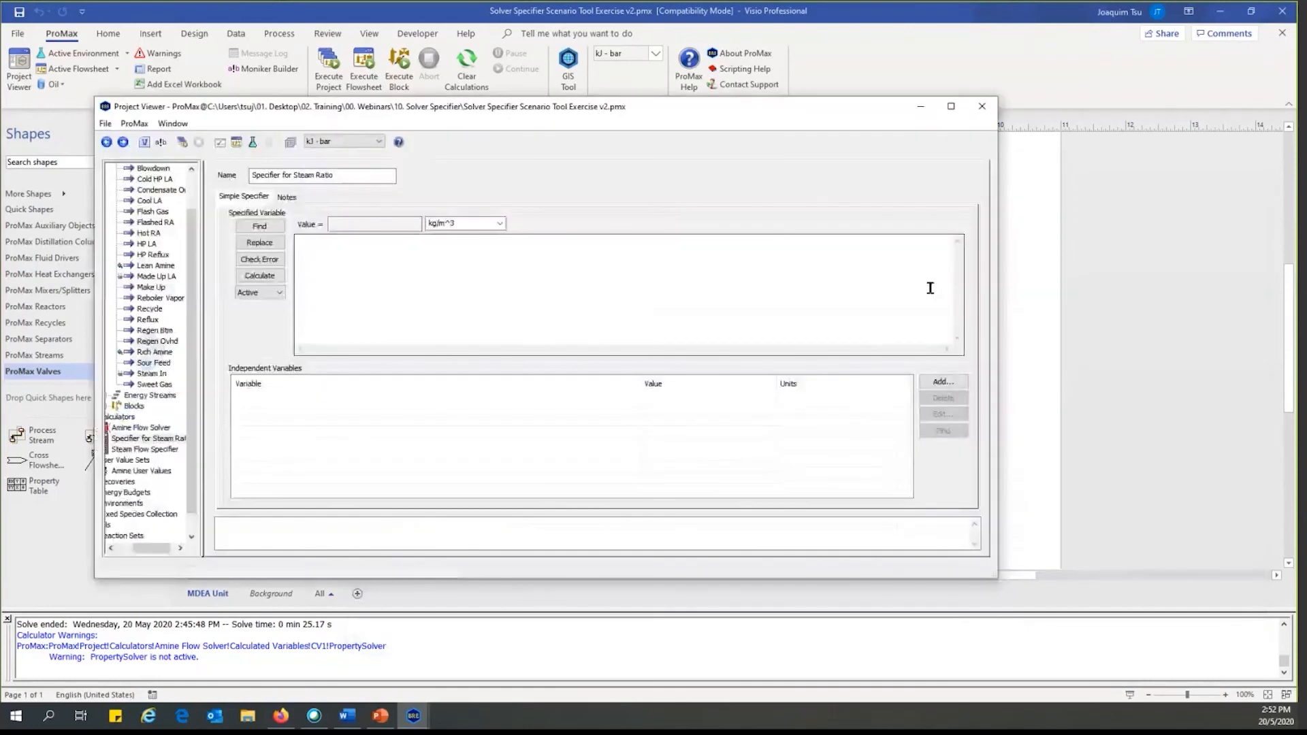
pyautogui.moveTo(714, 270); pyautogui.dragTo(521, 267)
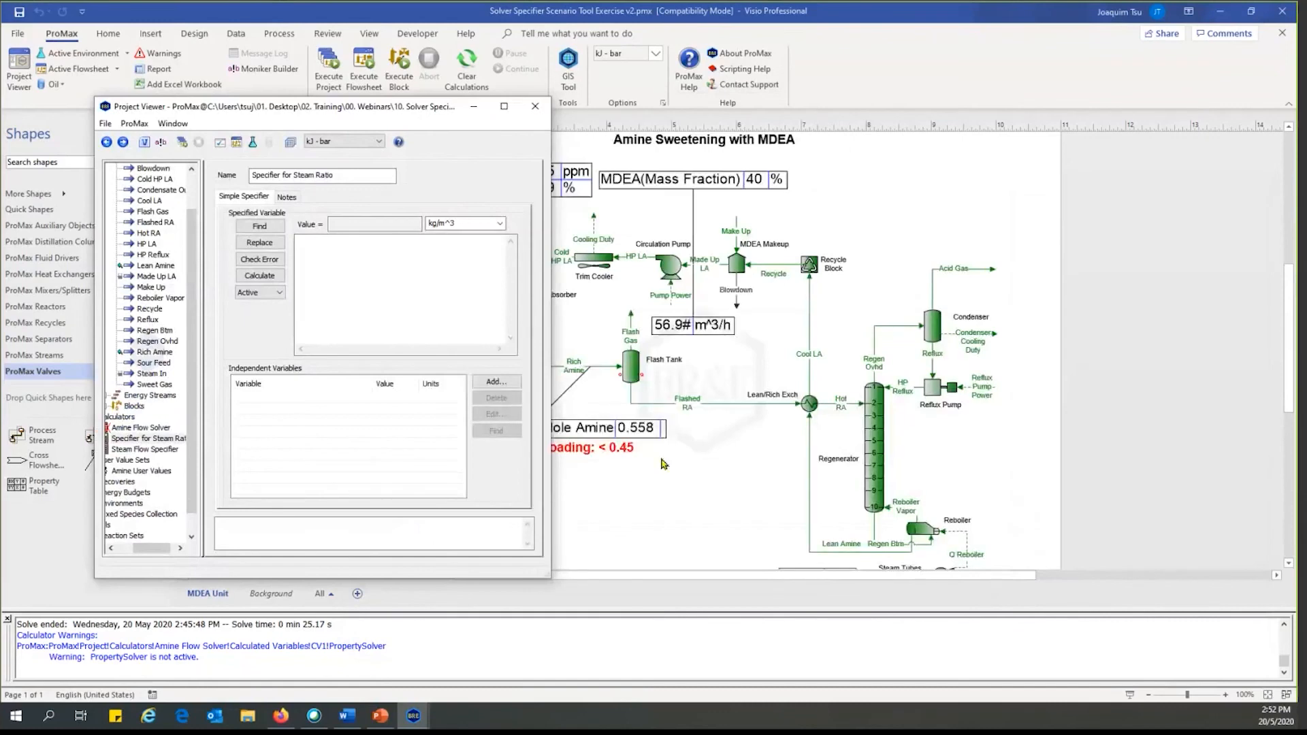
pyautogui.click(407, 271)
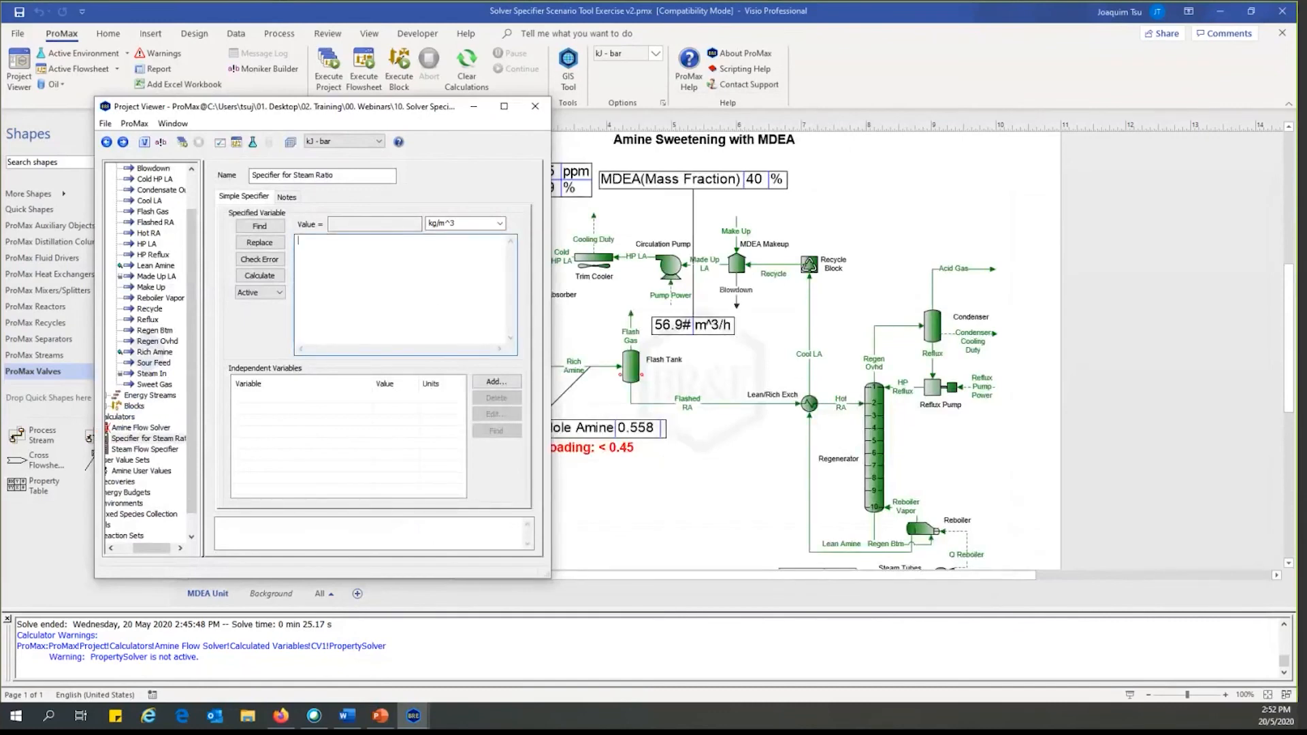
pyautogui.write('Steam / Amine')
# - Open the Steam In stream from the flowsheet and copy the moniker of its total Mass Flow to the clipboard
pyautogui.moveTo(808, 504)
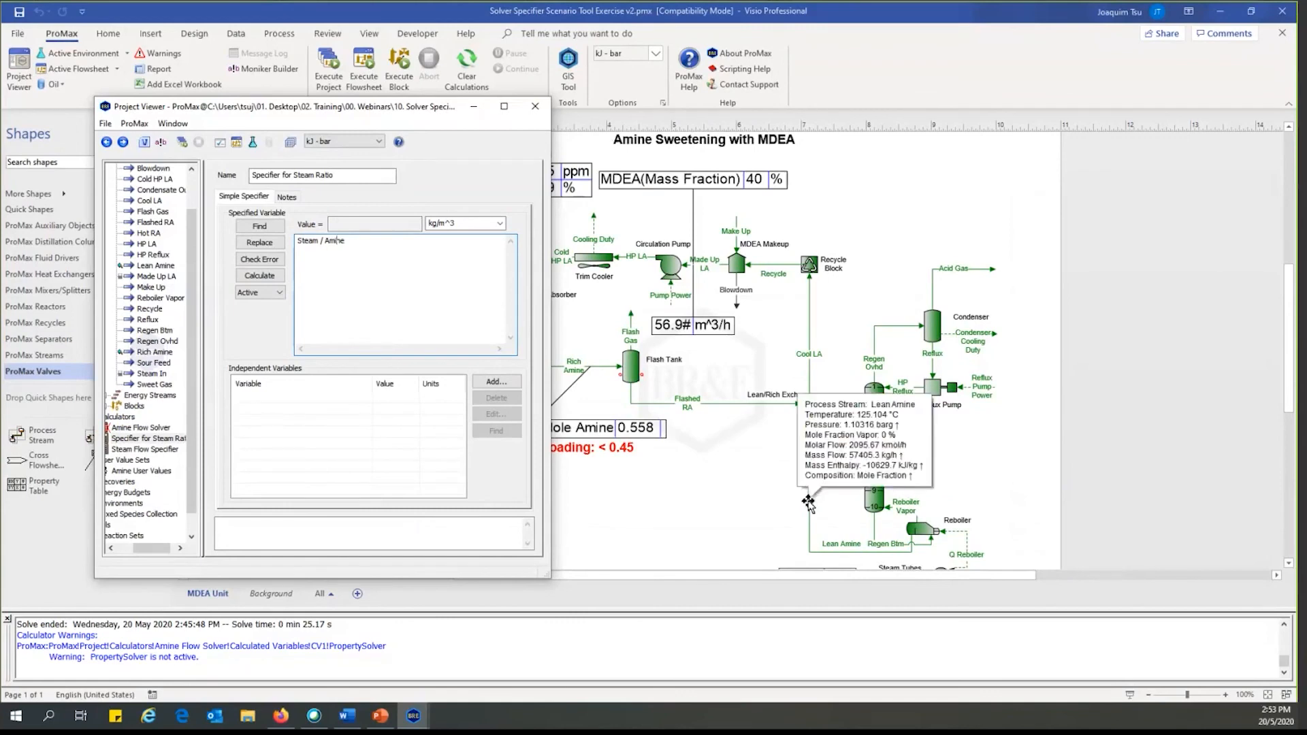
pyautogui.doubleClick(808, 503)
pyautogui.scroll(-2, 870, 492)
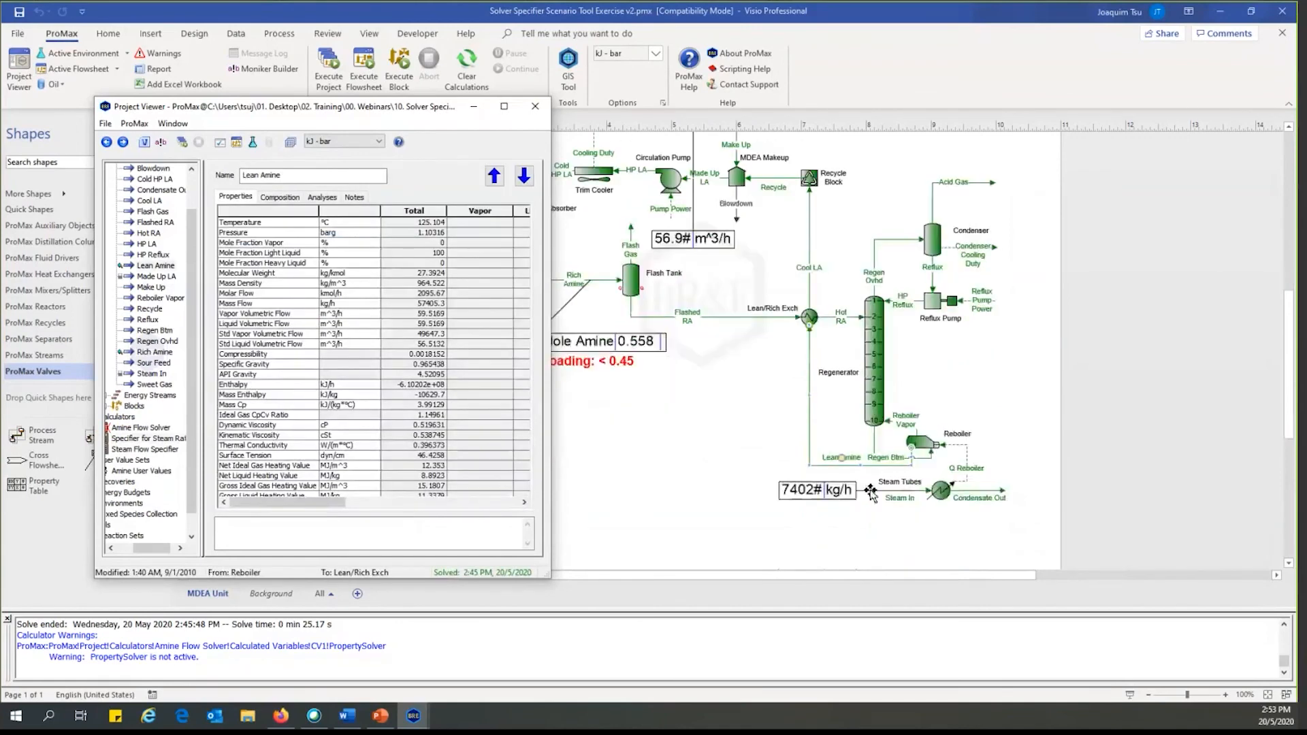
pyautogui.doubleClick(923, 491)
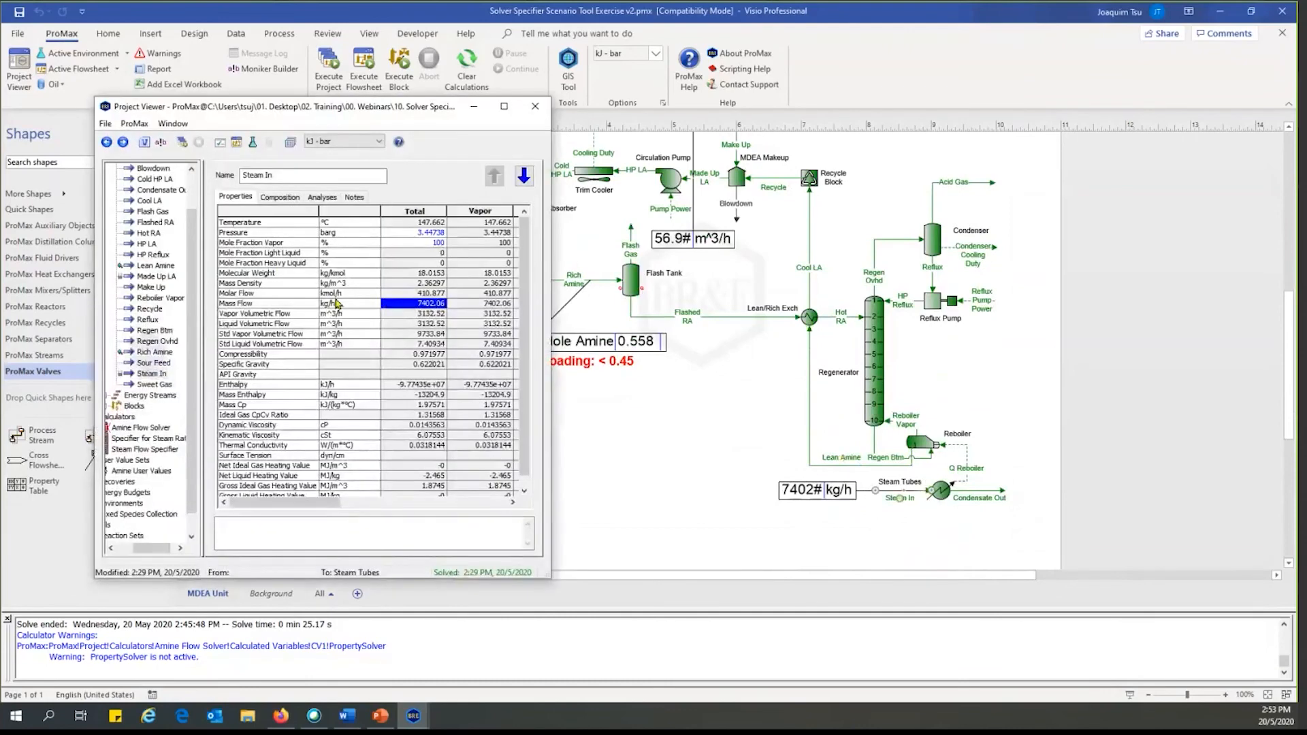
pyautogui.click(334, 297)
pyautogui.click(421, 304)
pyautogui.rightClick(420, 304)
pyautogui.click(500, 473)
# - Add the copied mass flow moniker to the Steam Ratio specifier as an independent variable named Steam, in kg/h
pyautogui.click(107, 142)
pyautogui.click(106, 141)
pyautogui.click(501, 379)
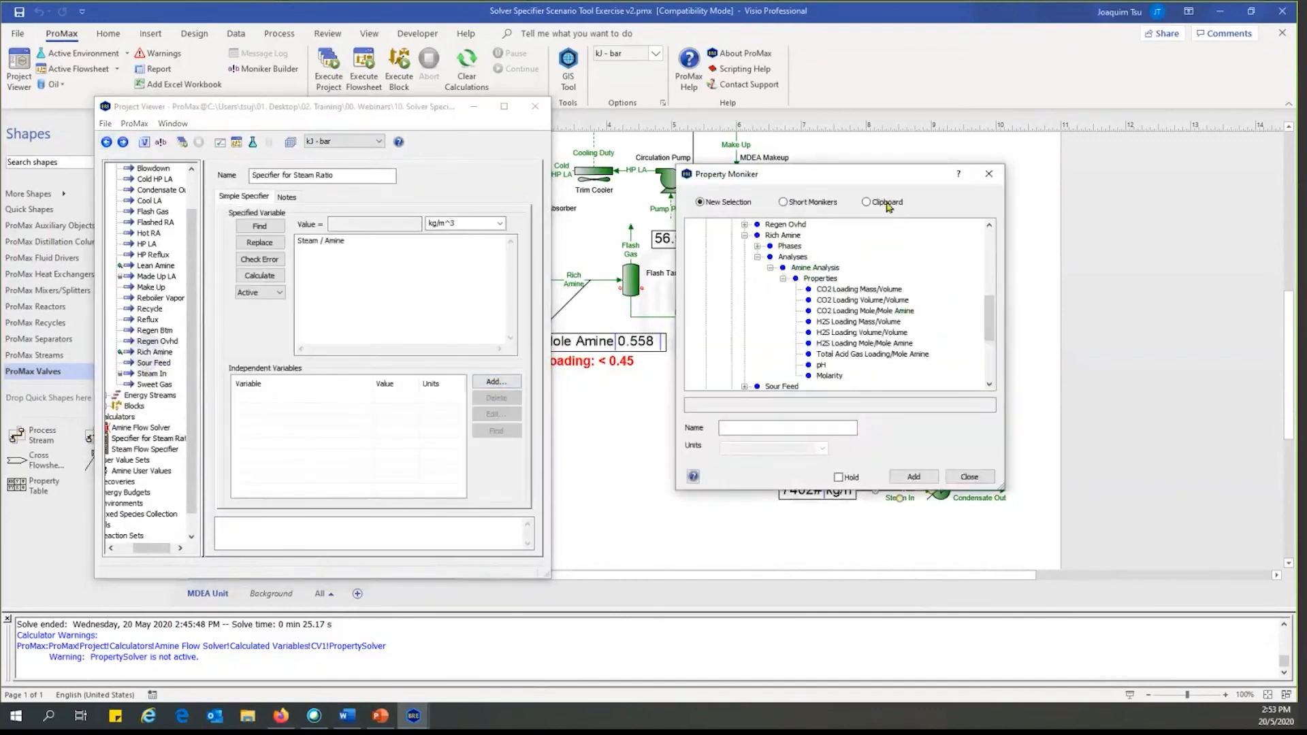
pyautogui.click(866, 202)
pyautogui.click(815, 427)
pyautogui.write('Steam')
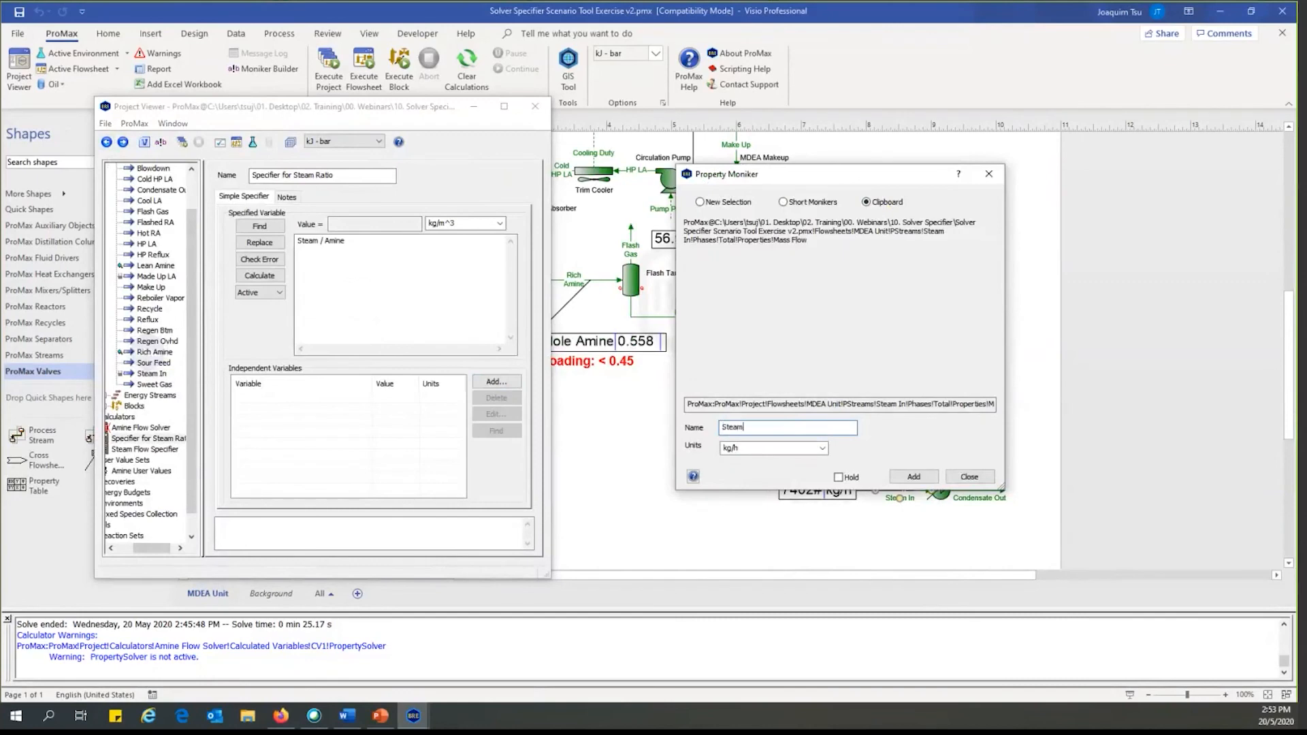
pyautogui.click(913, 476)
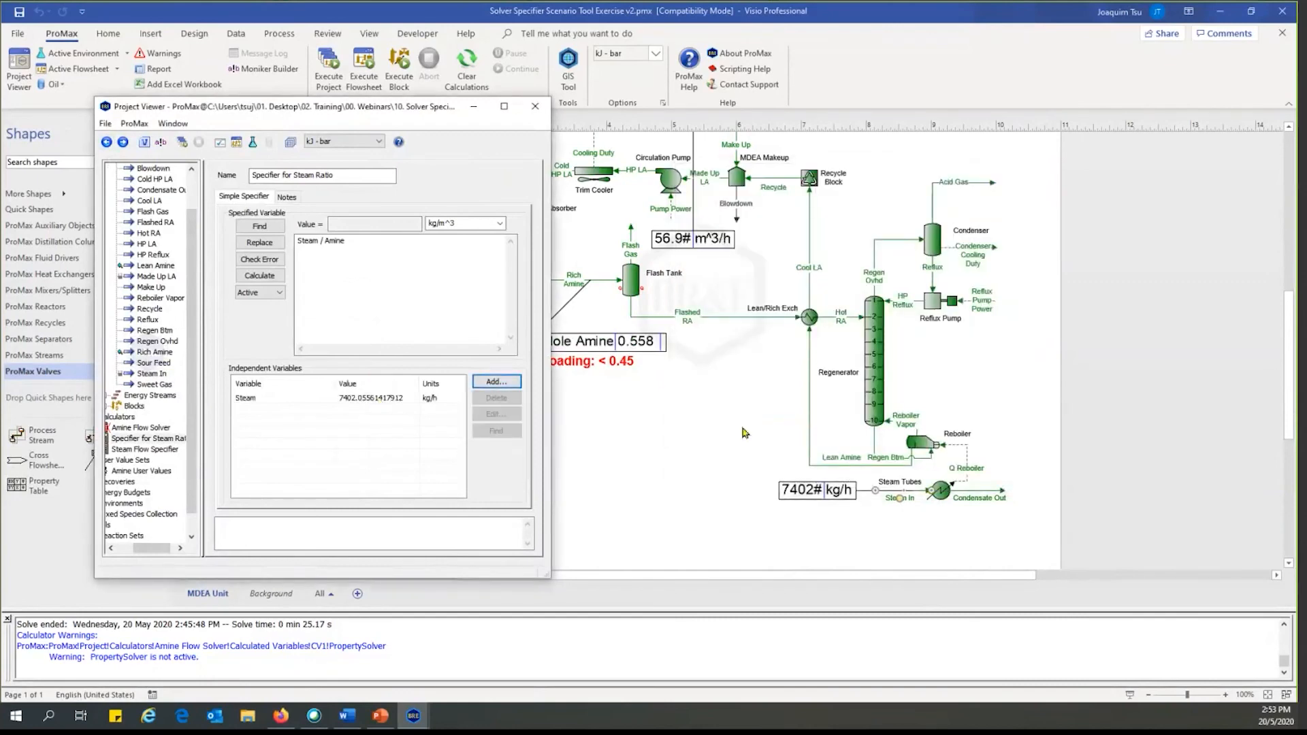
# - Open the Made Up LA stream and copy the moniker of its total Std Liquid Volumetric Flow to the clipboard
pyautogui.scroll(2, 745, 433)
pyautogui.doubleClick(711, 304)
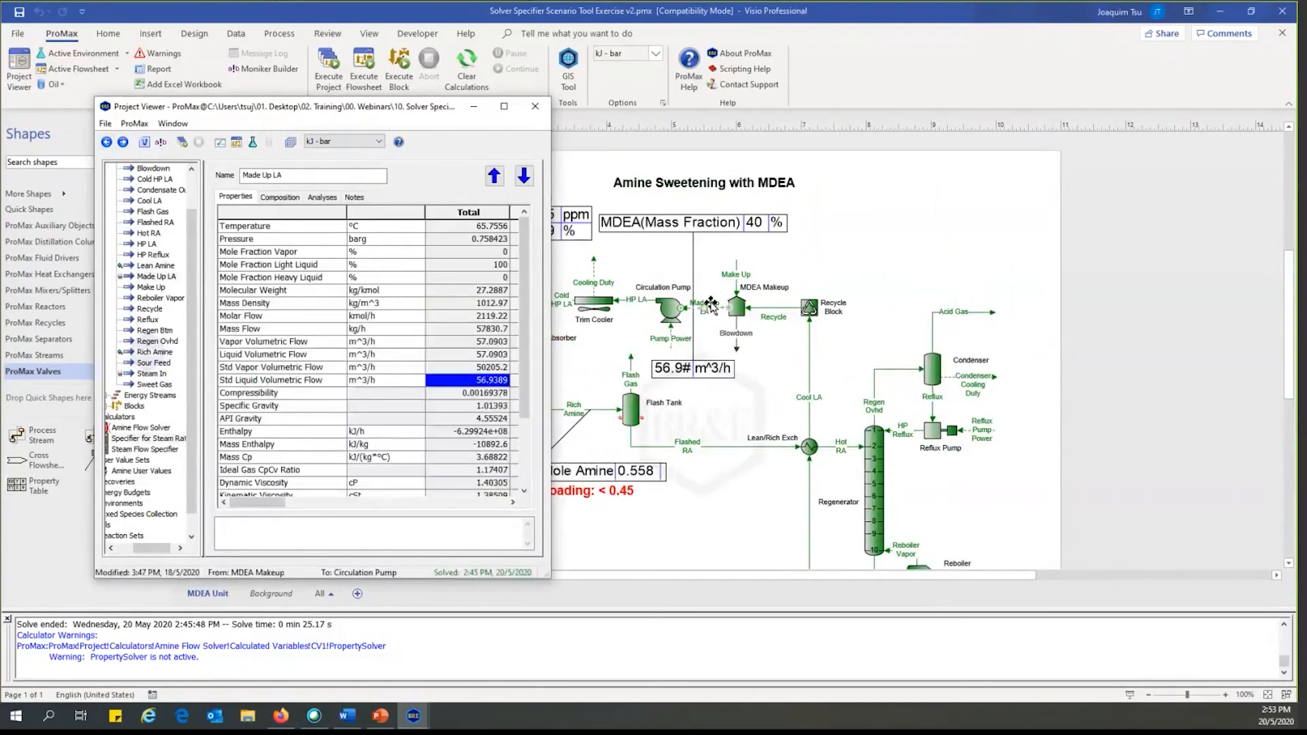
pyautogui.rightClick(470, 383)
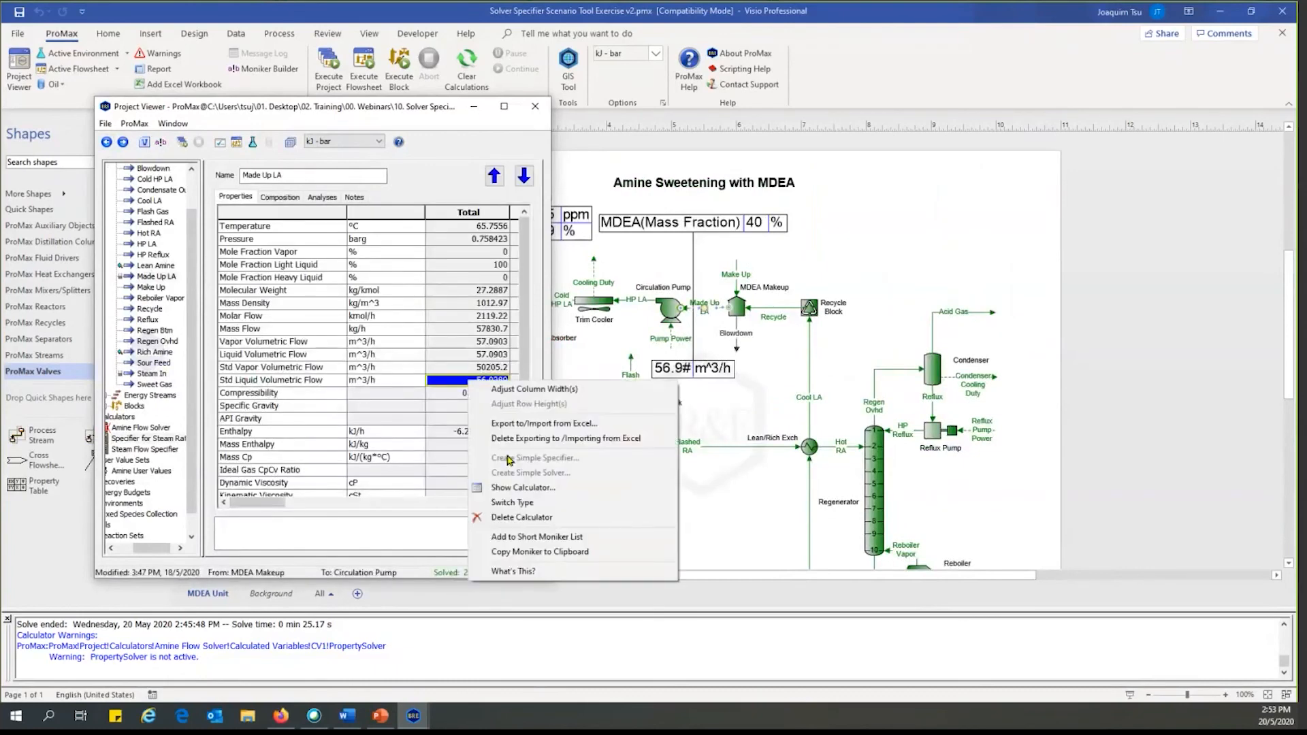
pyautogui.click(543, 553)
# - Add the copied volumetric flow moniker to the Steam Ratio specifier as an independent variable named Amine, in m^3/h
pyautogui.click(107, 141)
pyautogui.click(496, 381)
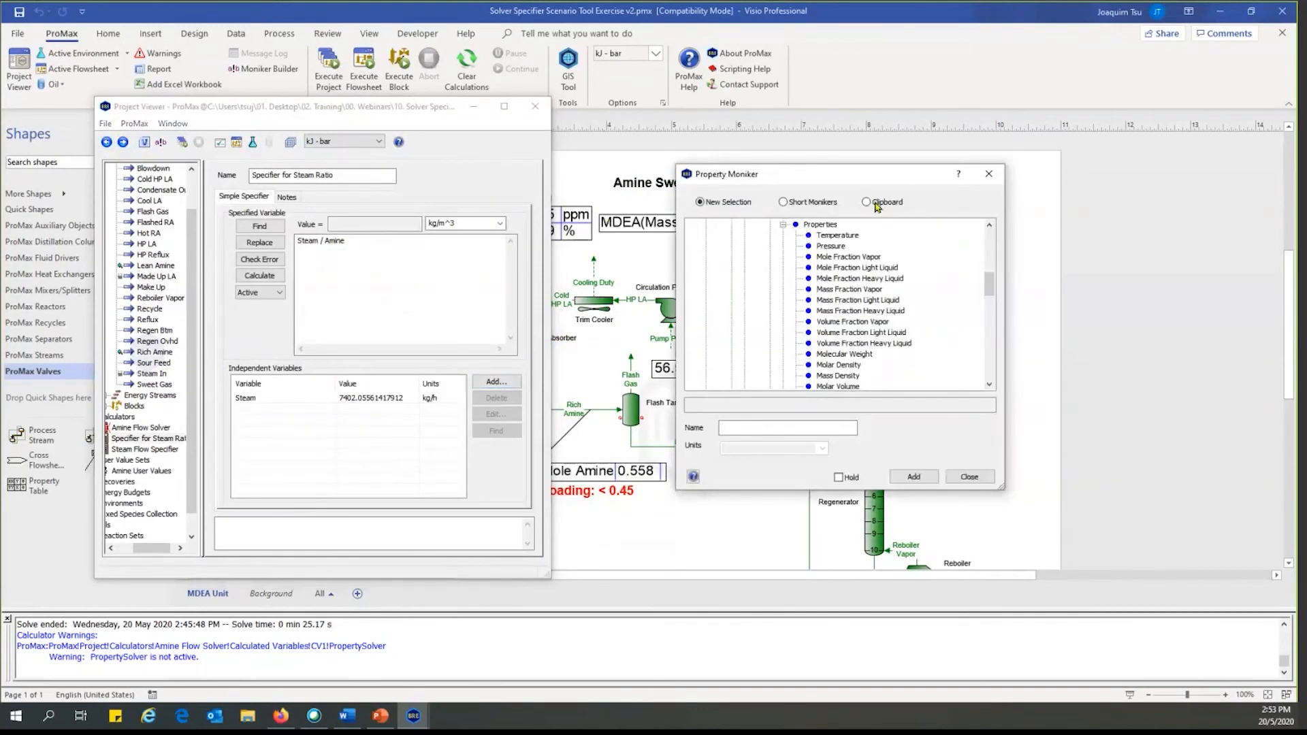
pyautogui.click(866, 203)
pyautogui.click(783, 428)
pyautogui.write('Amine')
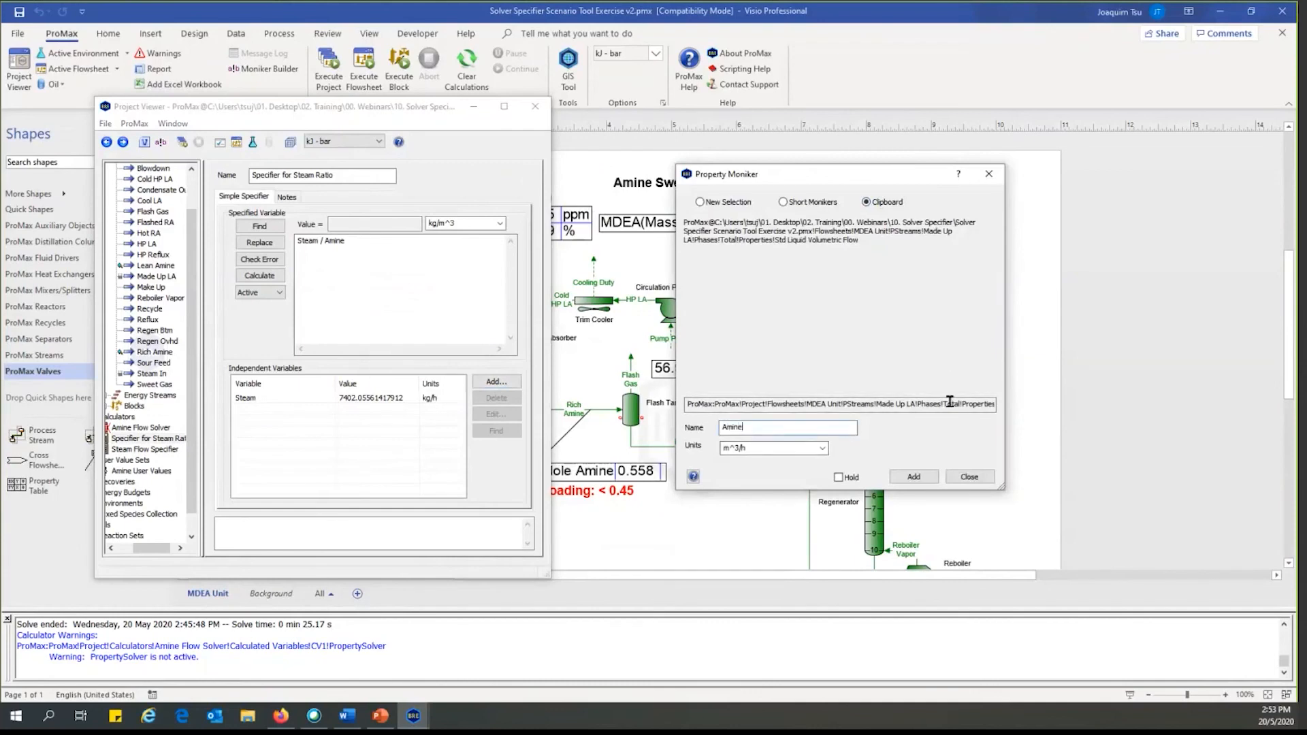
pyautogui.click(923, 479)
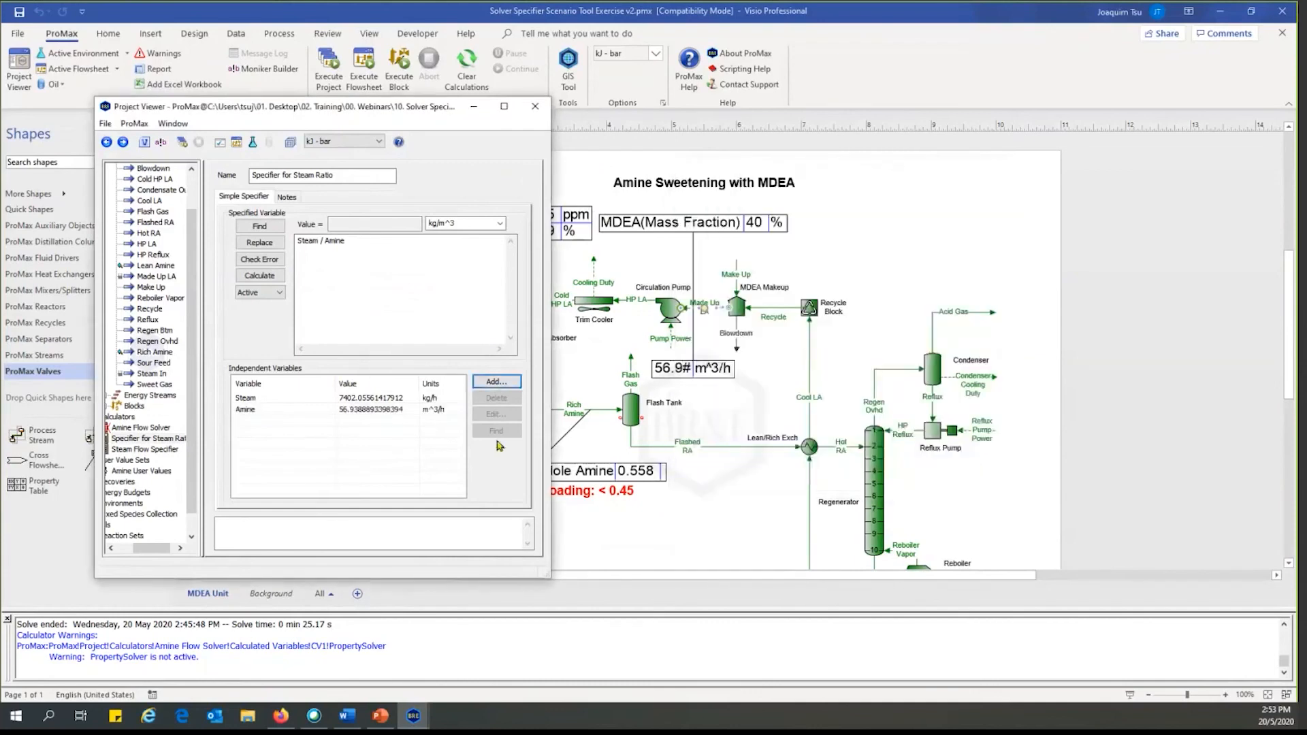
# - Calculate the Steam Ratio specifier's value and return to the Amine User Values set
pyautogui.moveTo(346, 242); pyautogui.dragTo(232, 247)
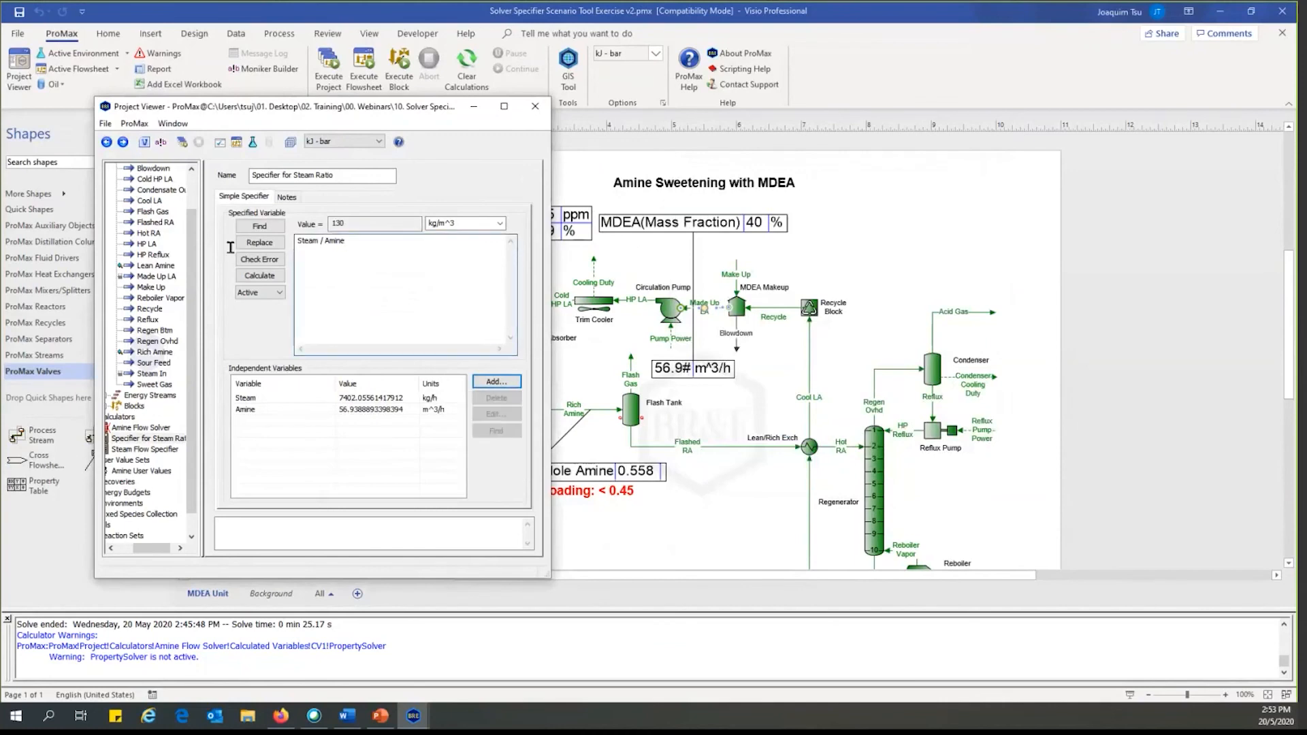
pyautogui.click(357, 223)
pyautogui.click(259, 275)
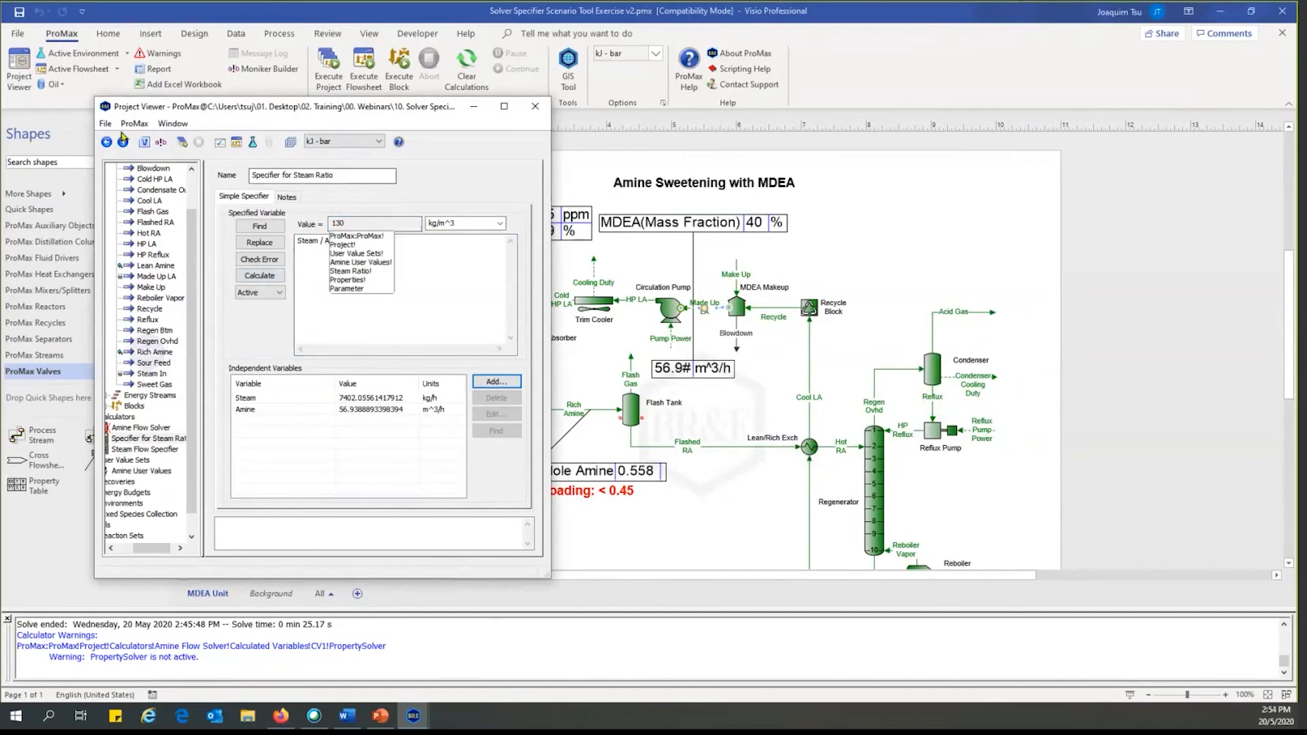
pyautogui.click(107, 143)
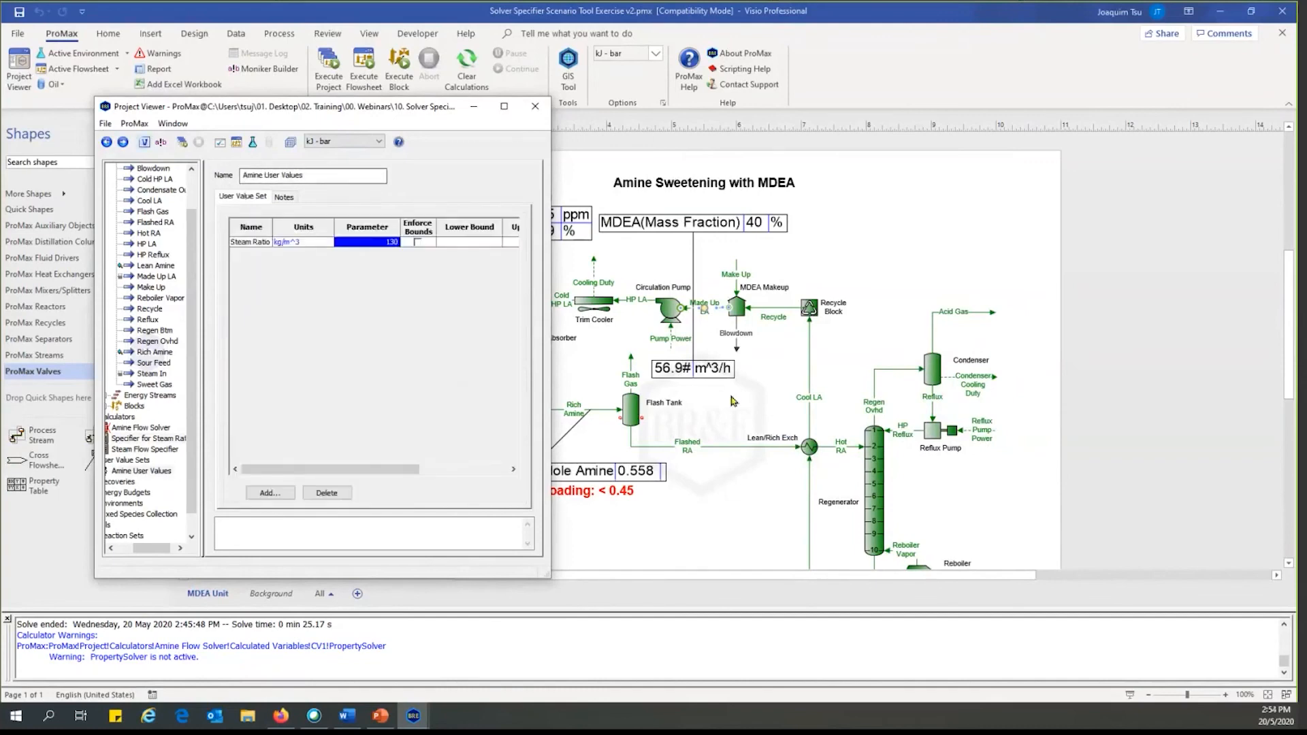
# - Enter AmineFlow * 130 as the expression of the Steam In mass flow specifier and return to the Amine User Values set
pyautogui.scroll(-5, 929, 402)
pyautogui.click(928, 404)
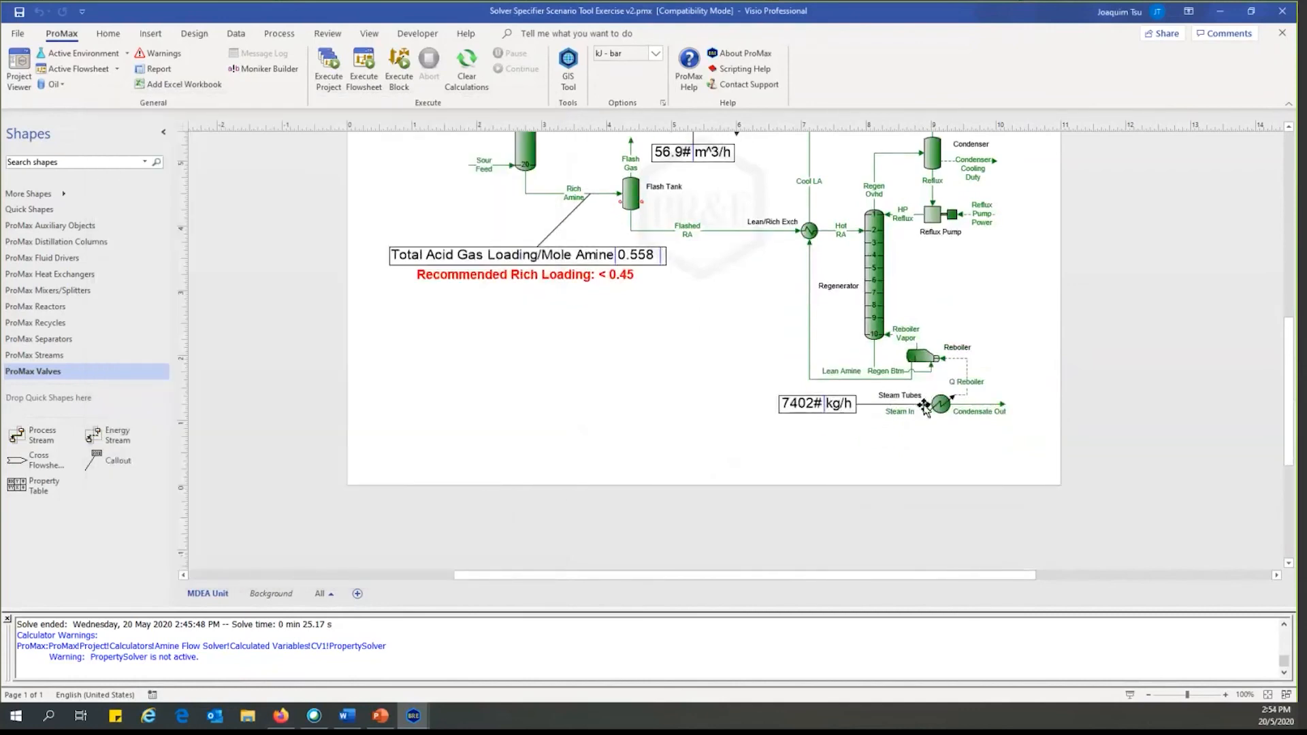
pyautogui.doubleClick(924, 406)
pyautogui.doubleClick(414, 303)
pyautogui.moveTo(379, 245); pyautogui.dragTo(295, 242)
pyautogui.press('Delete')
pyautogui.write('AmineFlow * 130')
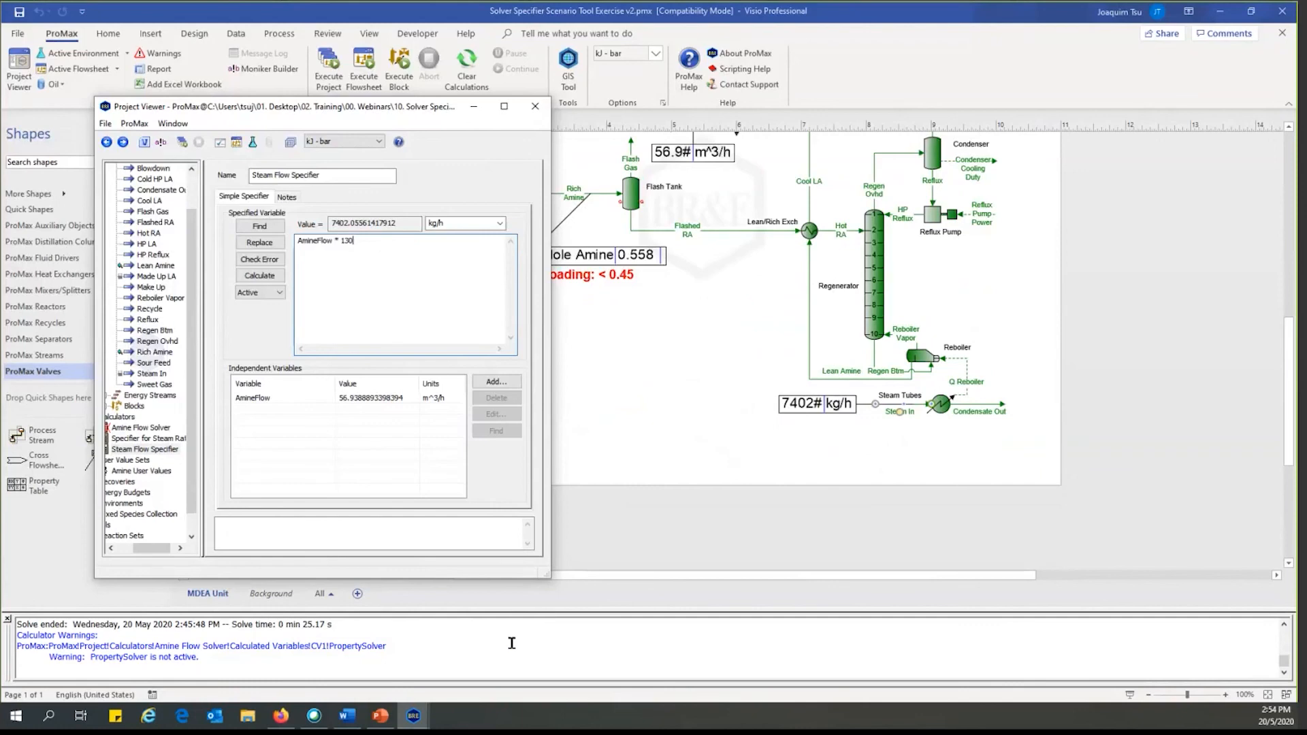
pyautogui.click(107, 142)
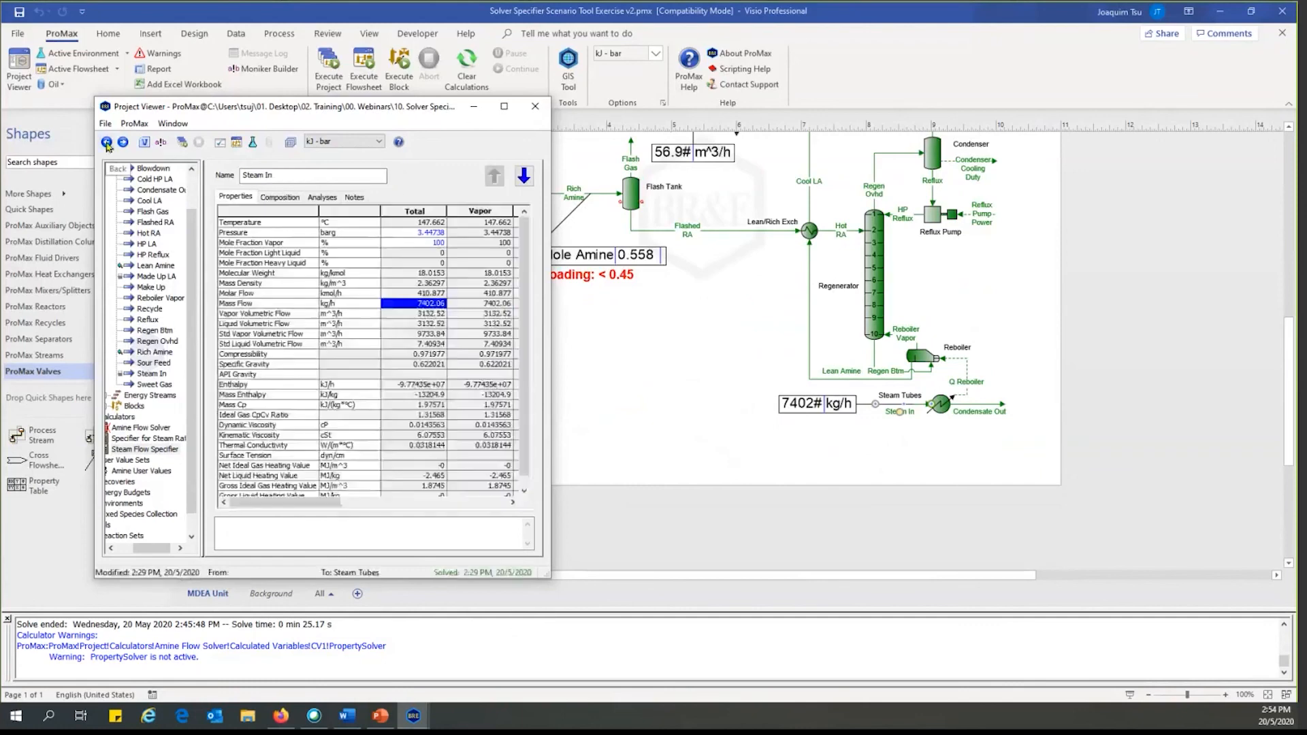
pyautogui.click(109, 146)
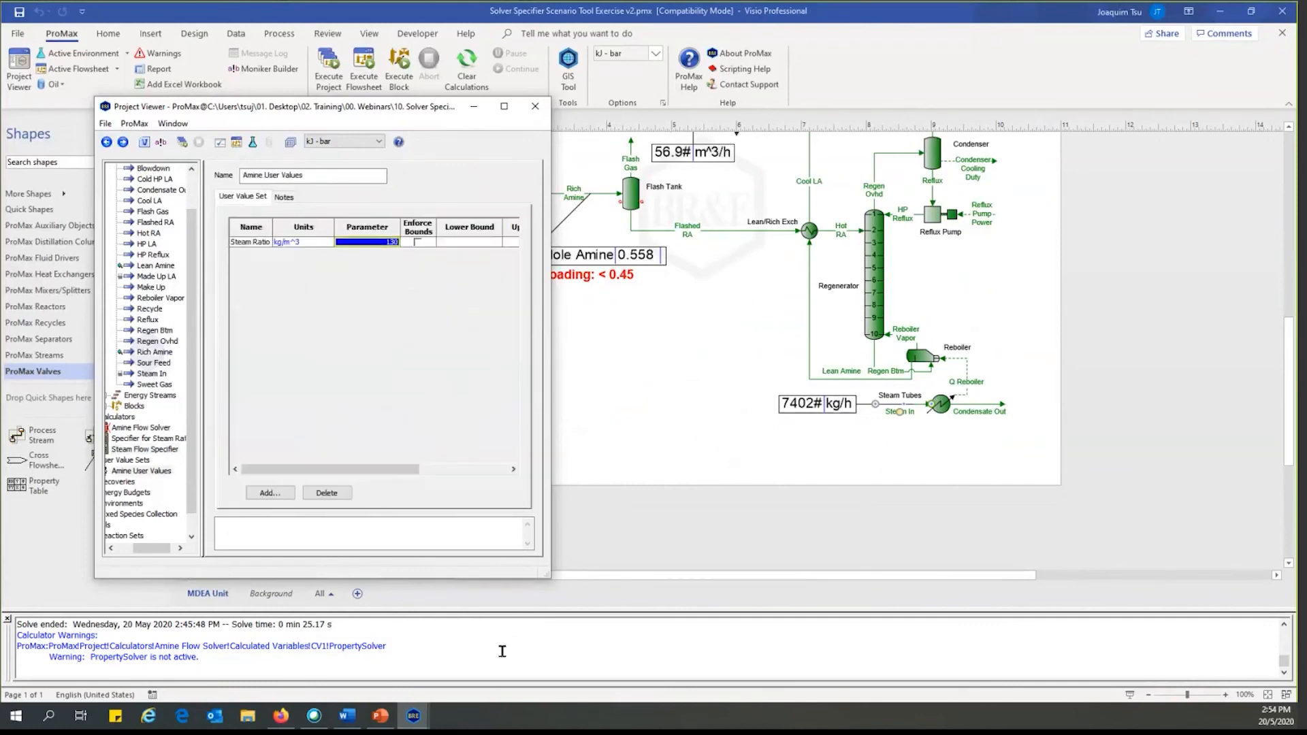
# - Place a new property table on the flowsheet in the empty area between the rich loading table and the regenerator
pyautogui.rightClick(363, 249)
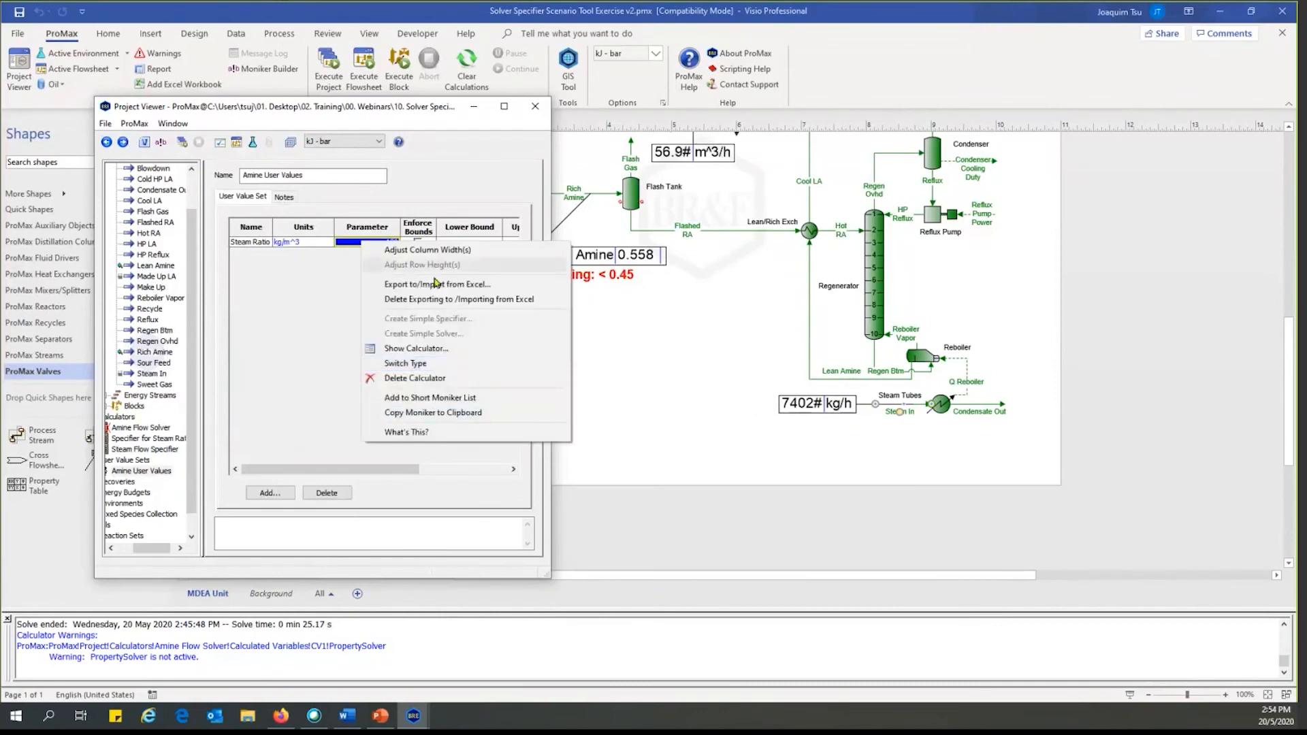
pyautogui.click(322, 278)
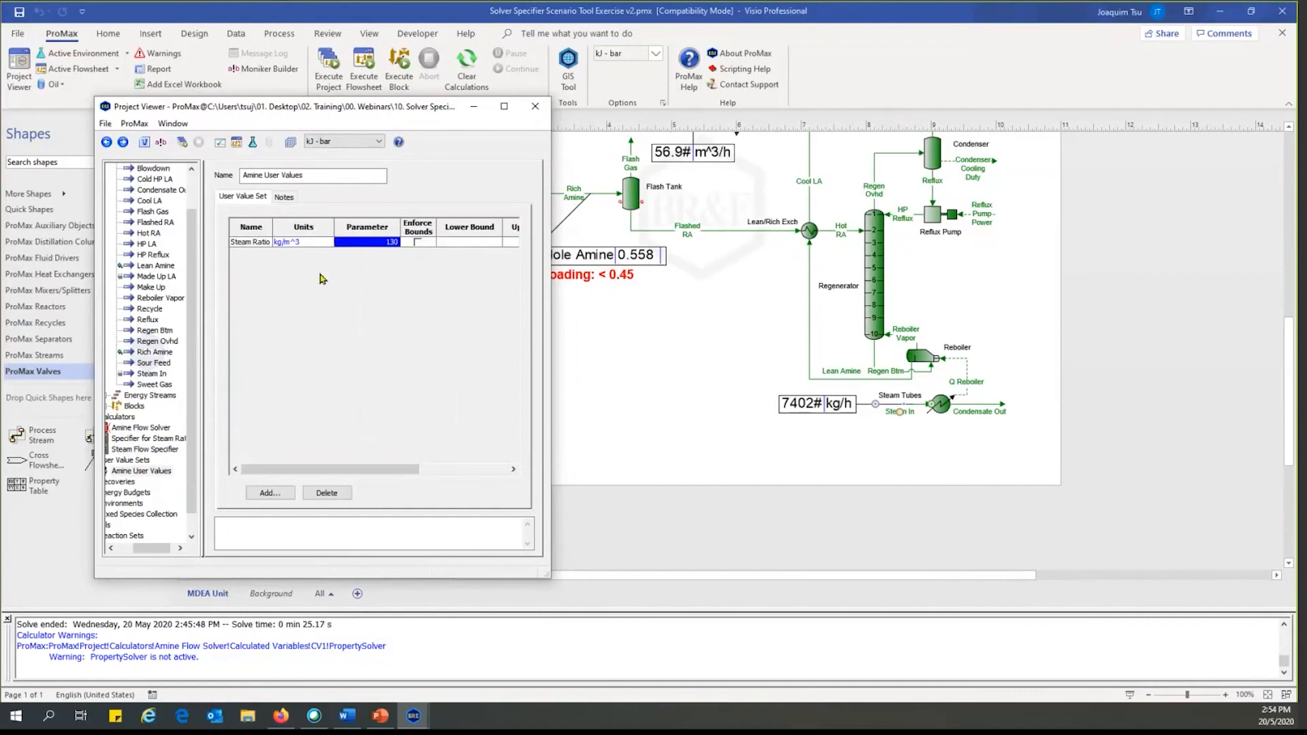
pyautogui.click(674, 321)
pyautogui.moveTo(50, 486); pyautogui.dragTo(442, 386)
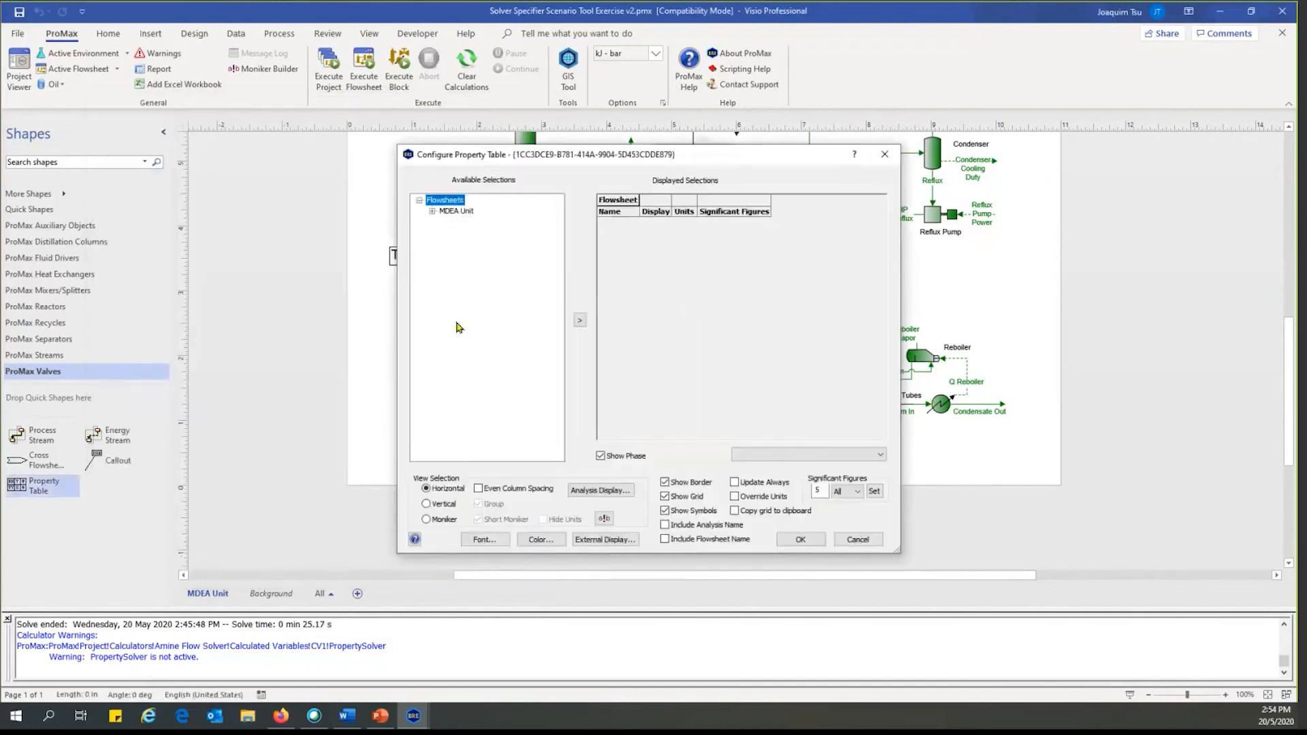
pyautogui.click(431, 212)
pyautogui.click(893, 148)
pyautogui.doubleClick(686, 299)
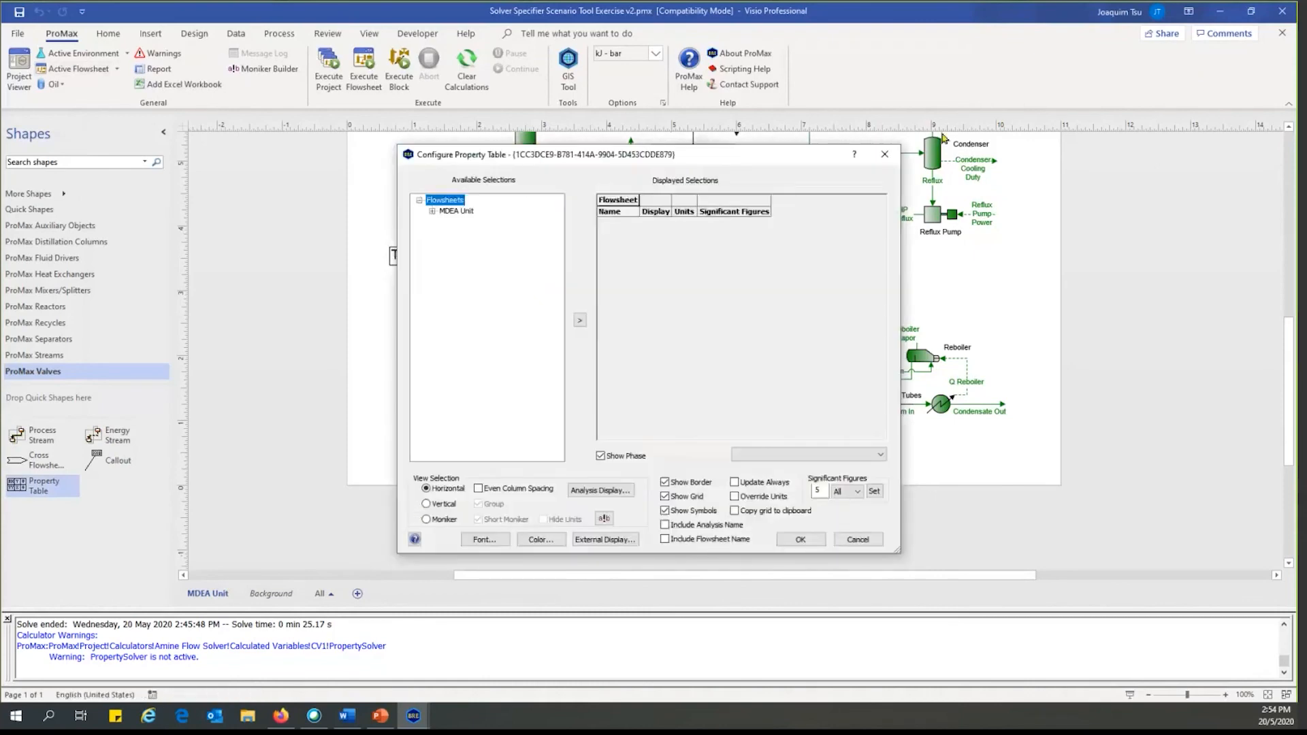
pyautogui.click(885, 154)
# - Add the Steam Ratio parameter from the Amine User Values set to the short moniker list under the name Steam Ratio
pyautogui.click(20, 68)
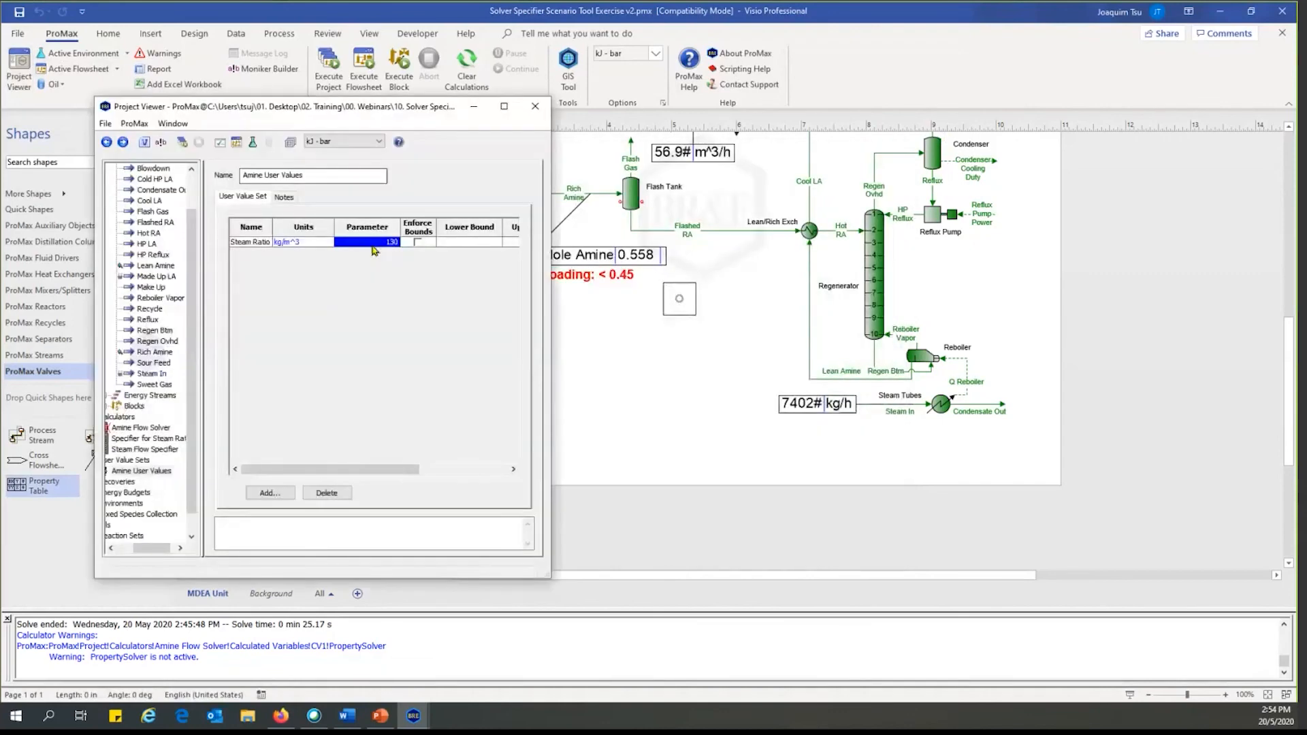
pyautogui.rightClick(373, 242)
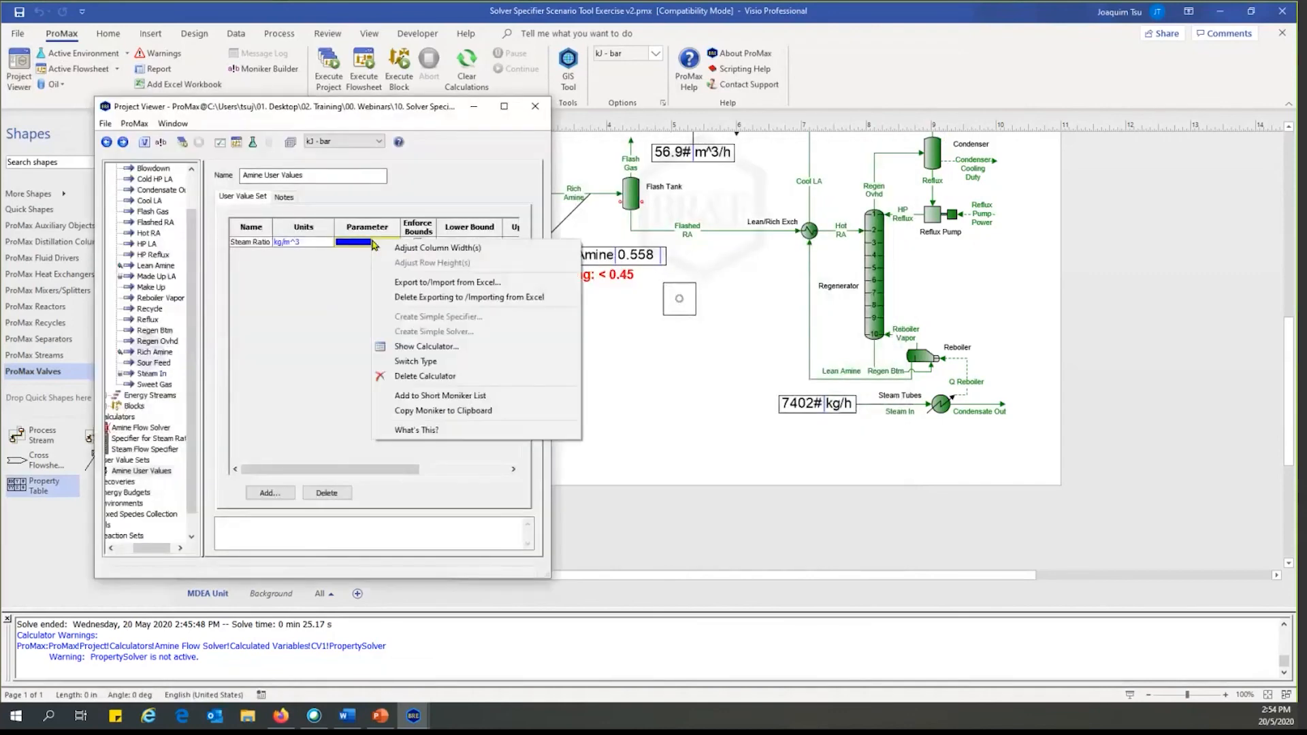
pyautogui.click(486, 397)
pyautogui.click(364, 463)
pyautogui.write('Steam Ratio')
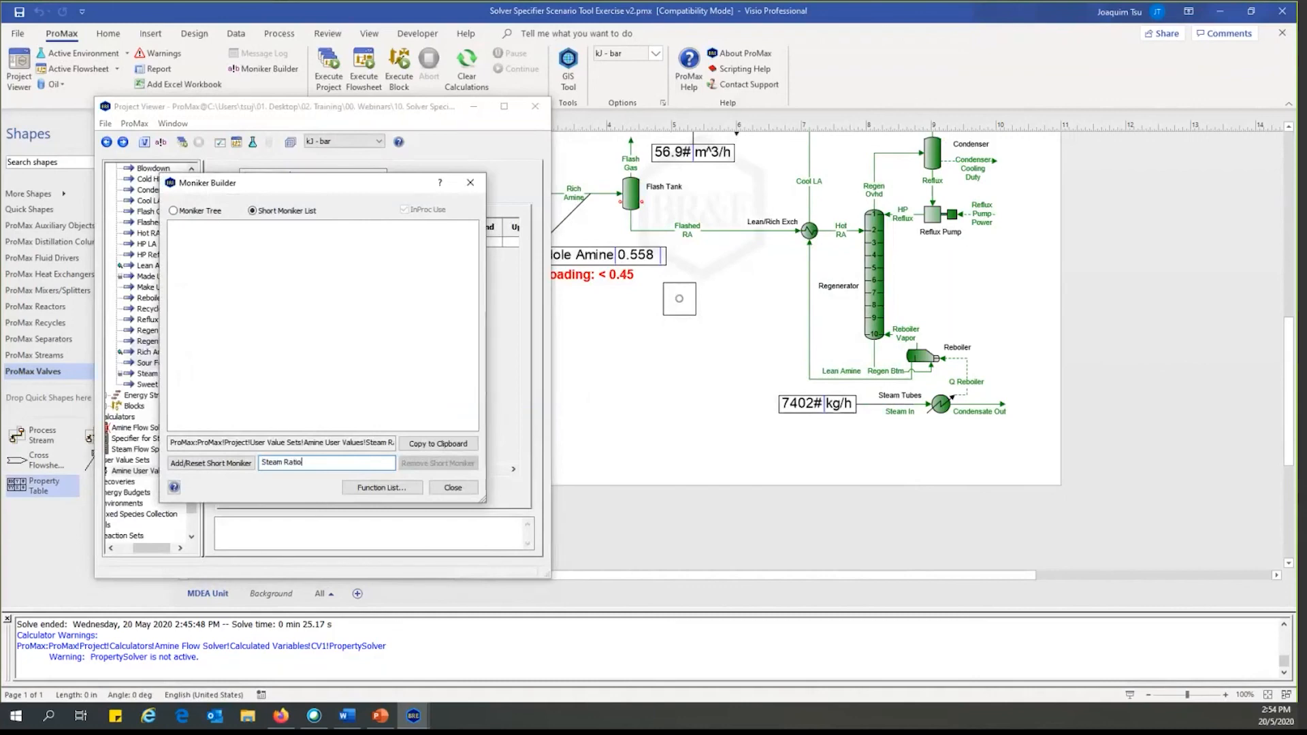
pyautogui.click(233, 467)
# - Configure the new property table to show the Steam Ratio short moniker and place it just above the steam mass flow table
pyautogui.doubleClick(693, 300)
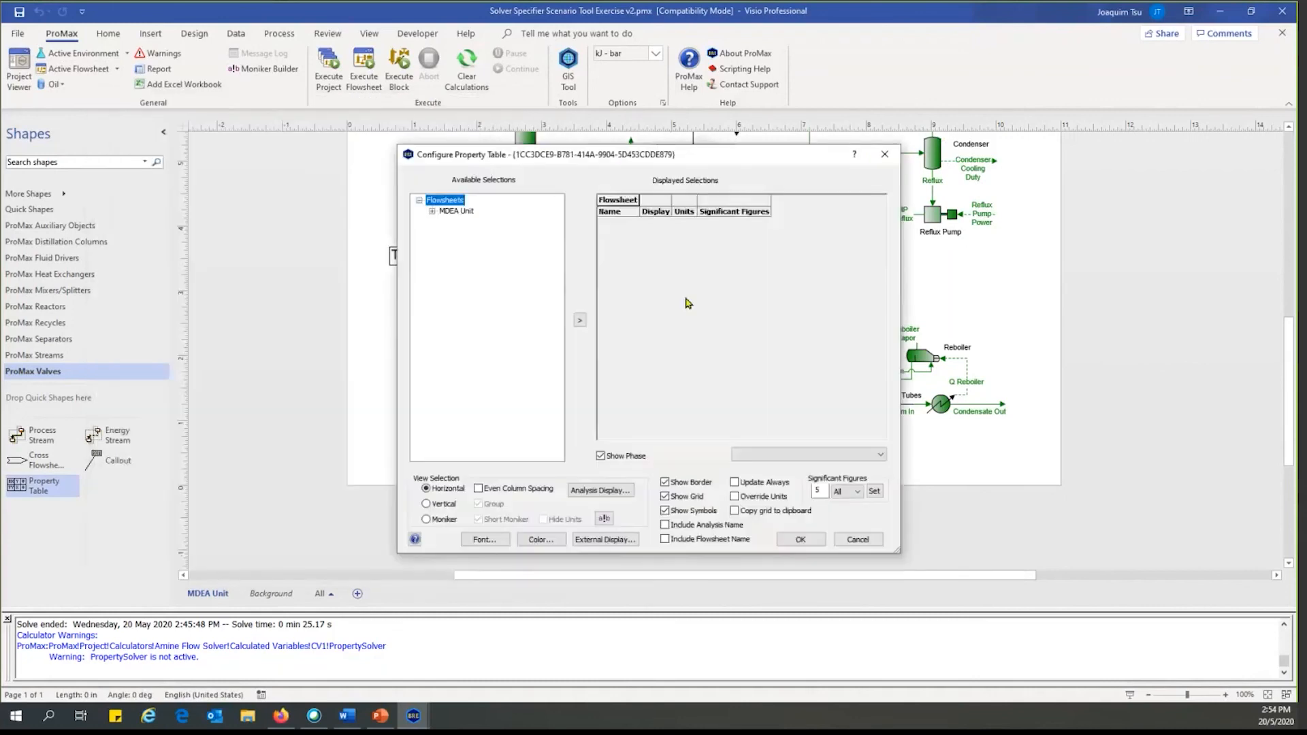
pyautogui.click(426, 518)
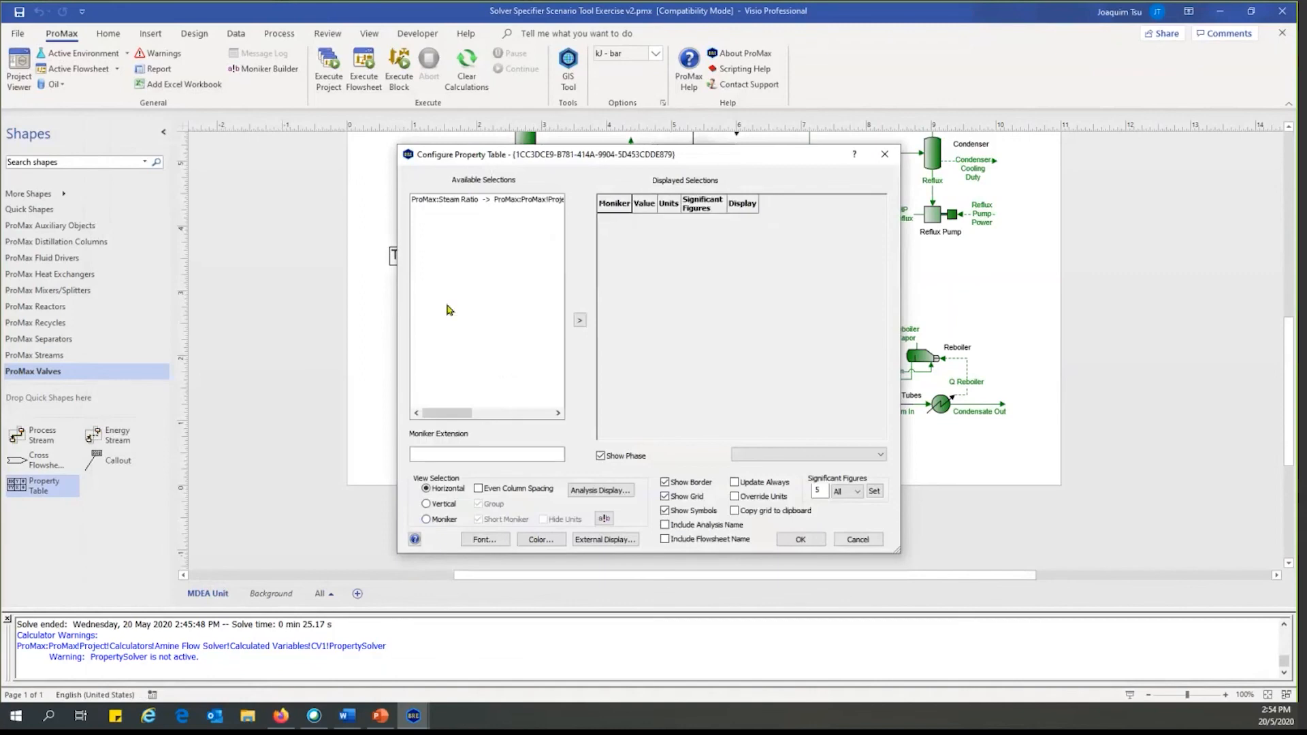
pyautogui.doubleClick(469, 202)
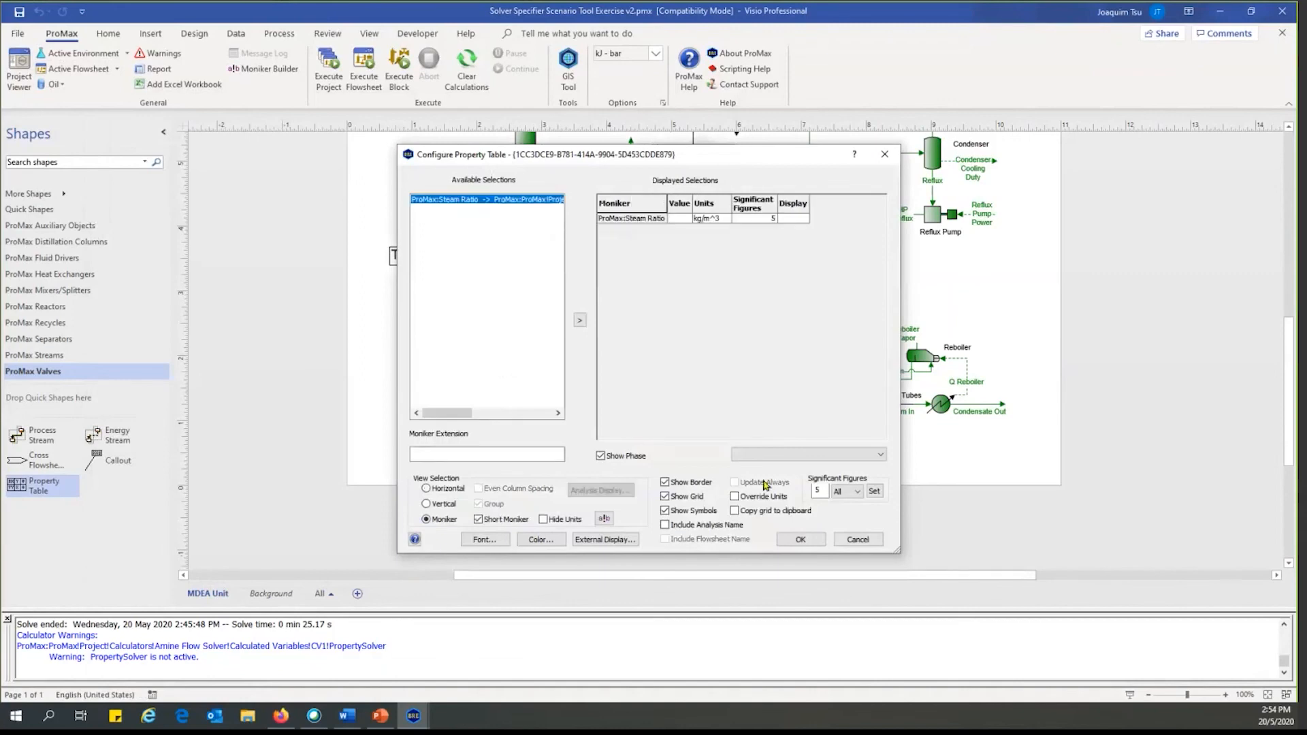
pyautogui.click(800, 539)
pyautogui.moveTo(702, 298); pyautogui.dragTo(726, 330)
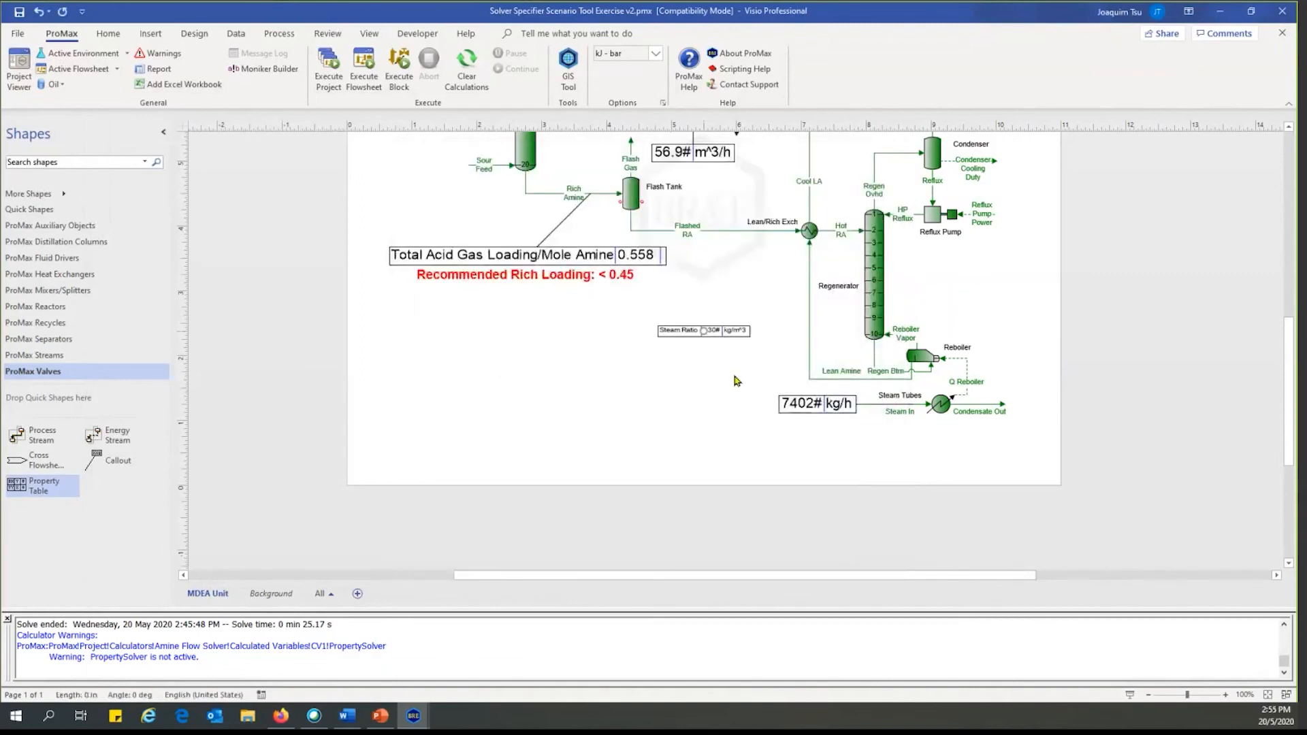
pyautogui.keyDown('ctrl'); pyautogui.scroll(3, 769, 384); pyautogui.keyUp('ctrl')
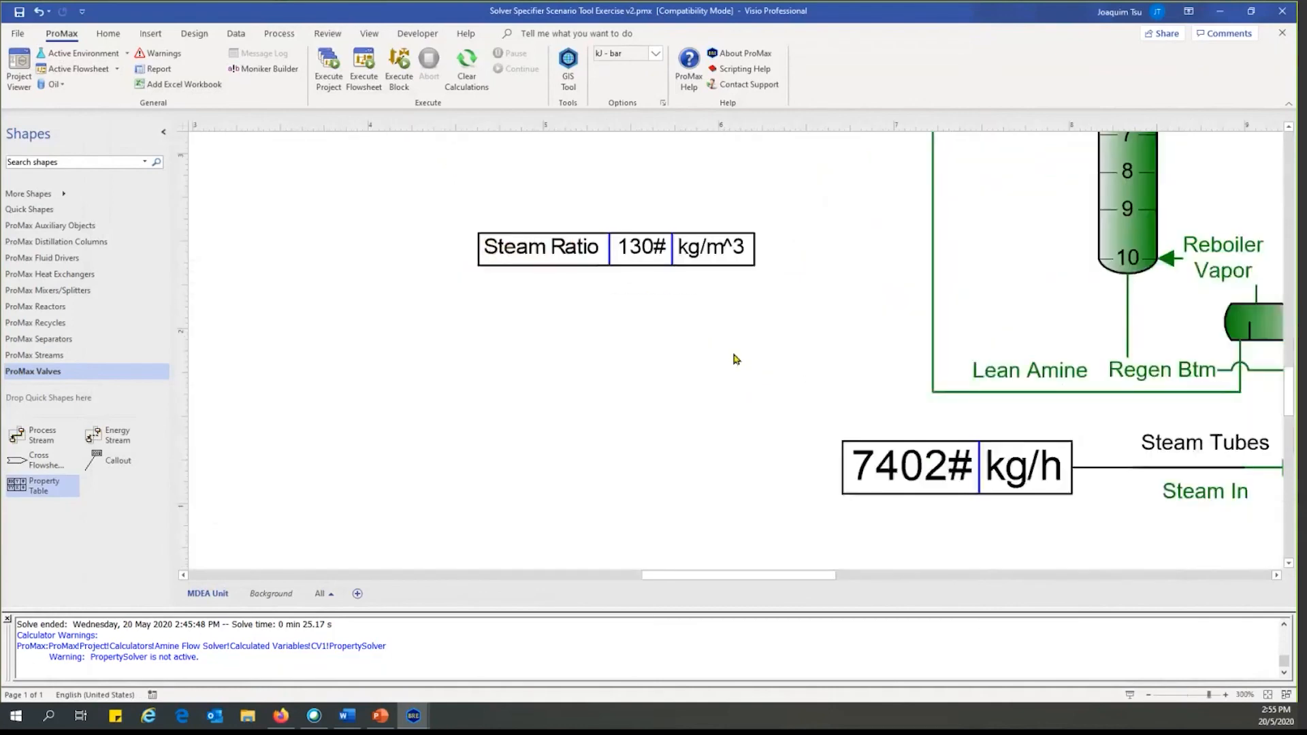
pyautogui.scroll(-3, 841, 355)
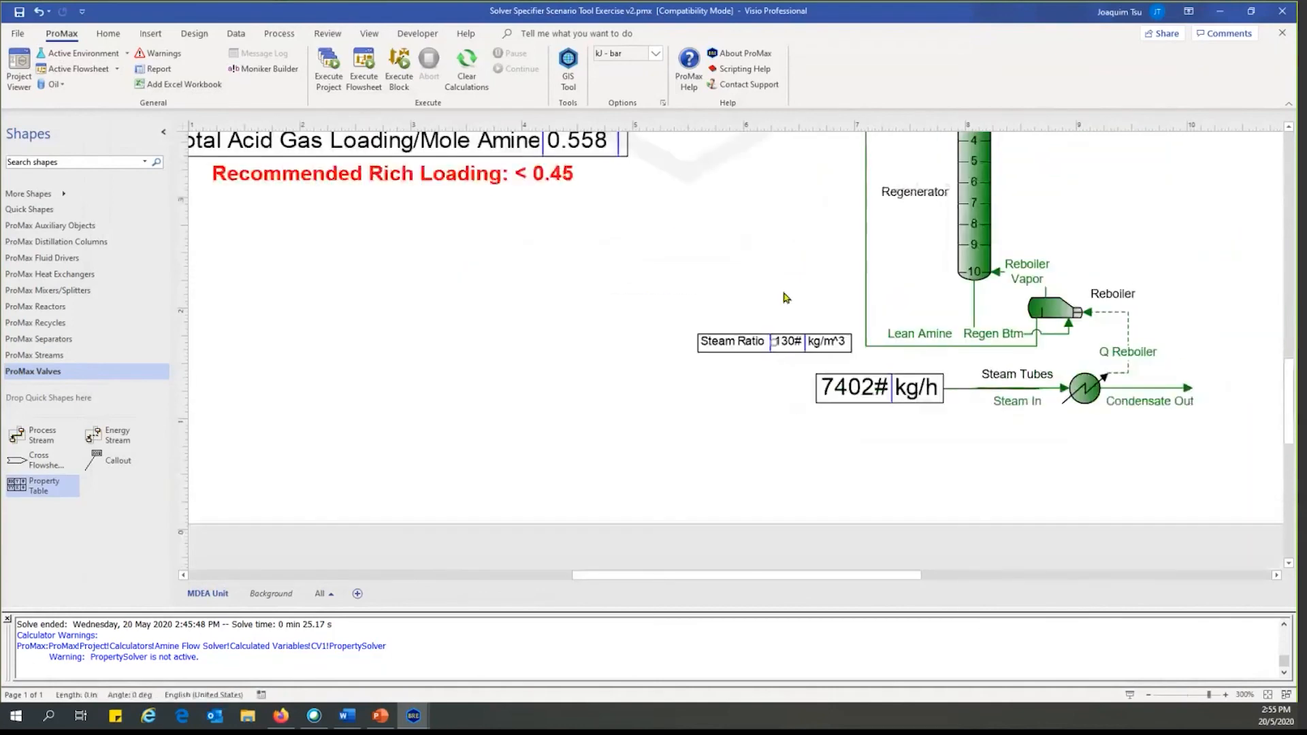
pyautogui.scroll(2, 837, 428)
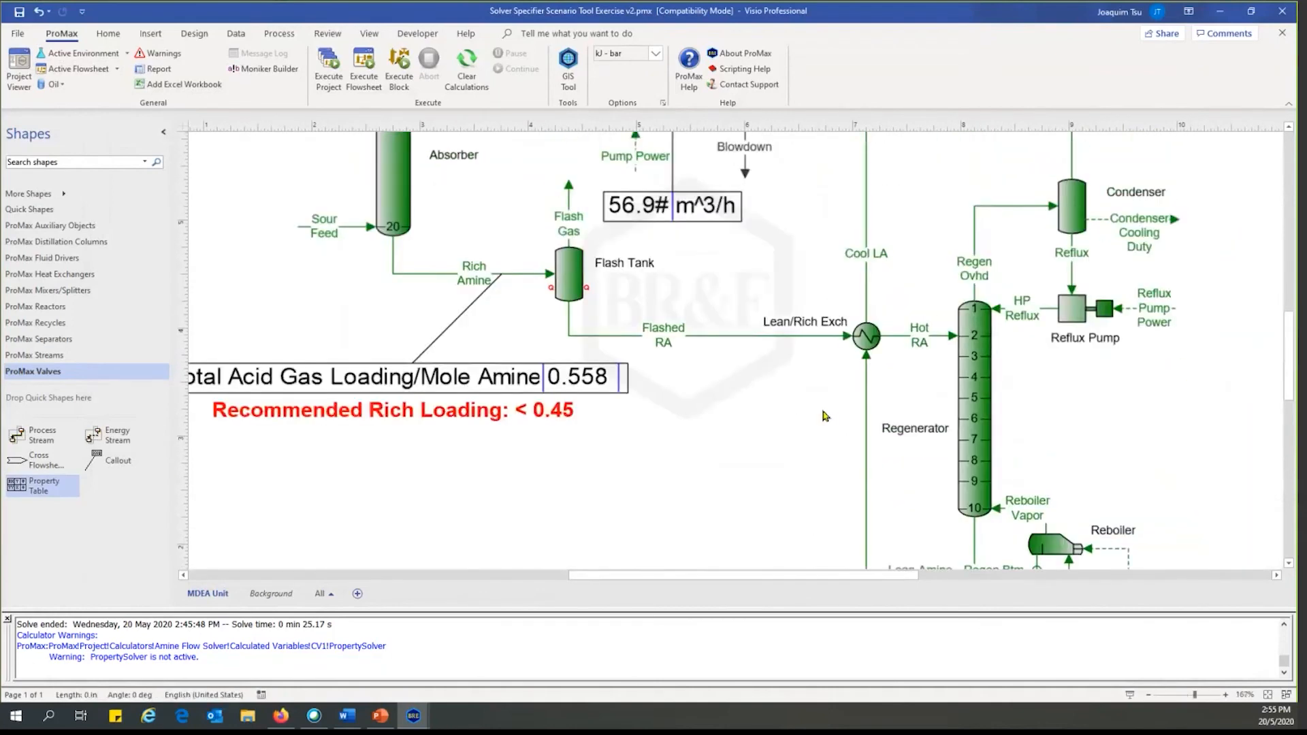
pyautogui.keyDown('ctrl'); pyautogui.scroll(-2, 825, 415); pyautogui.keyUp('ctrl')
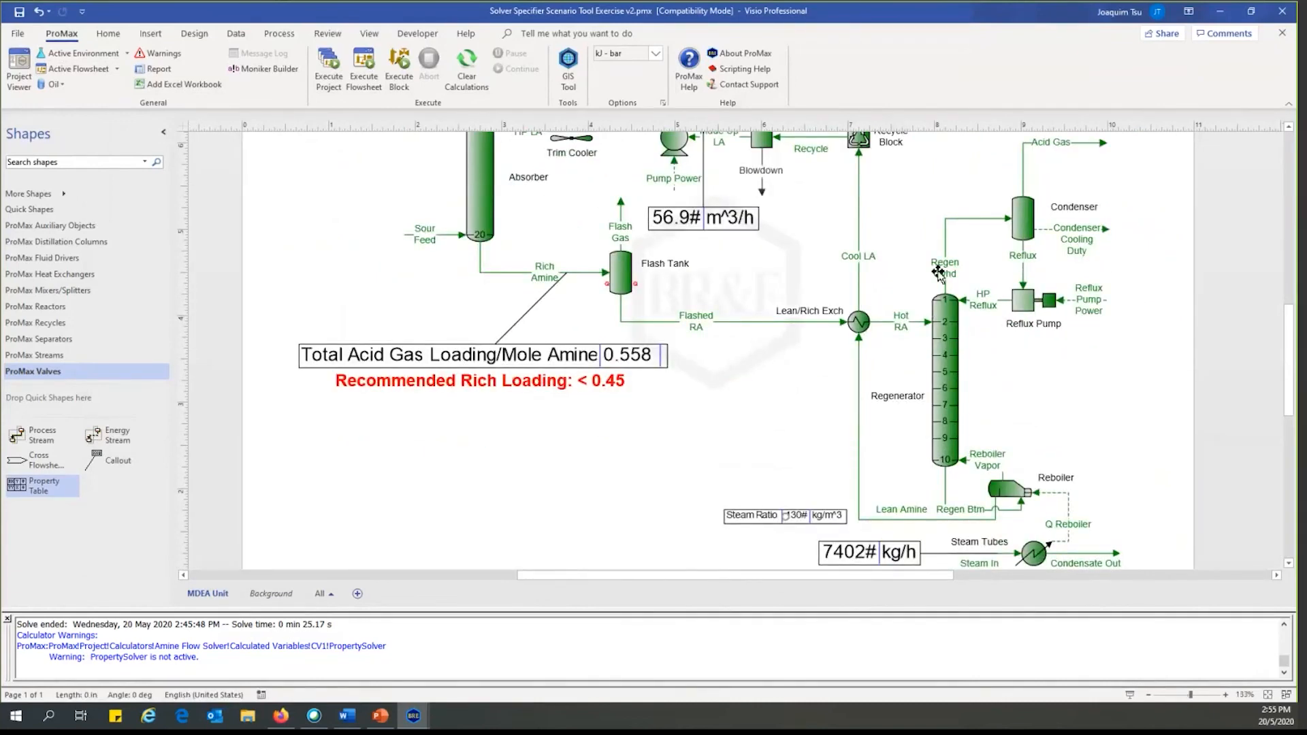
pyautogui.click(717, 405)
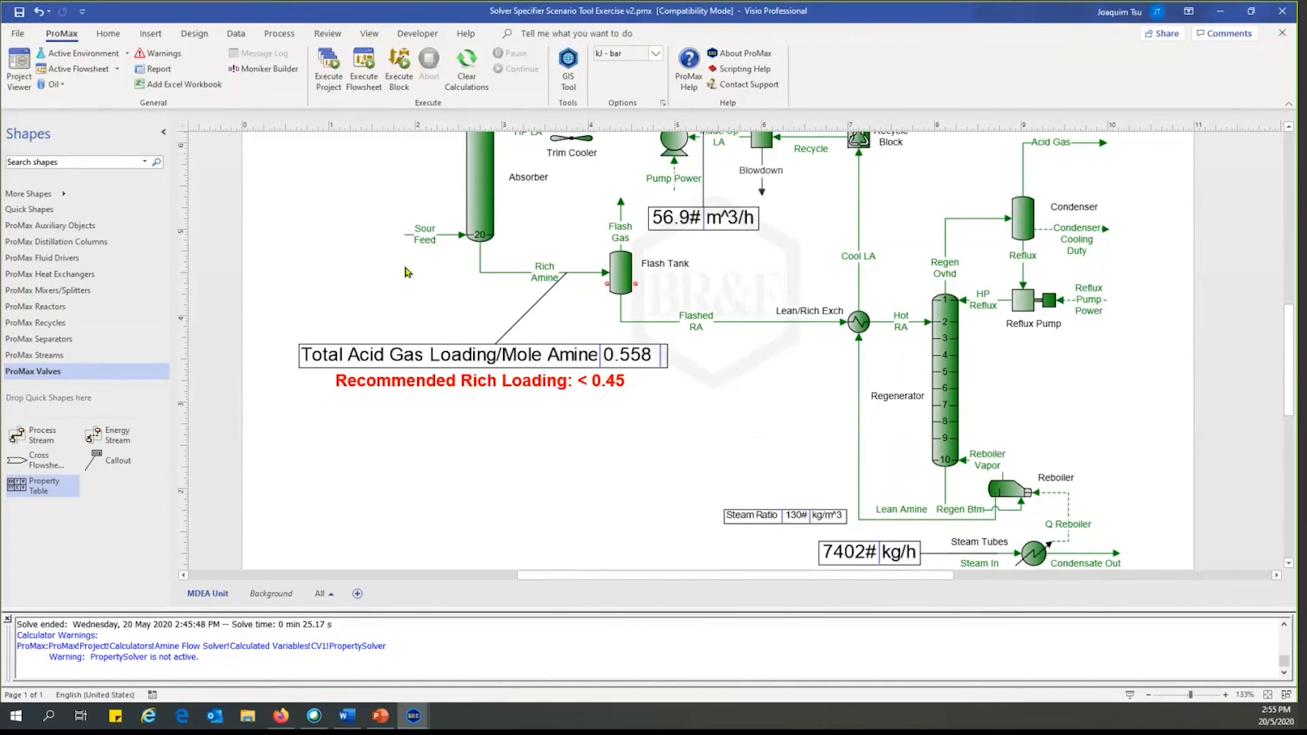
# - Add a user value named Target Rich Loading with blank user-defined units and no associated specifier to the Amine User Values set
pyautogui.click(19, 66)
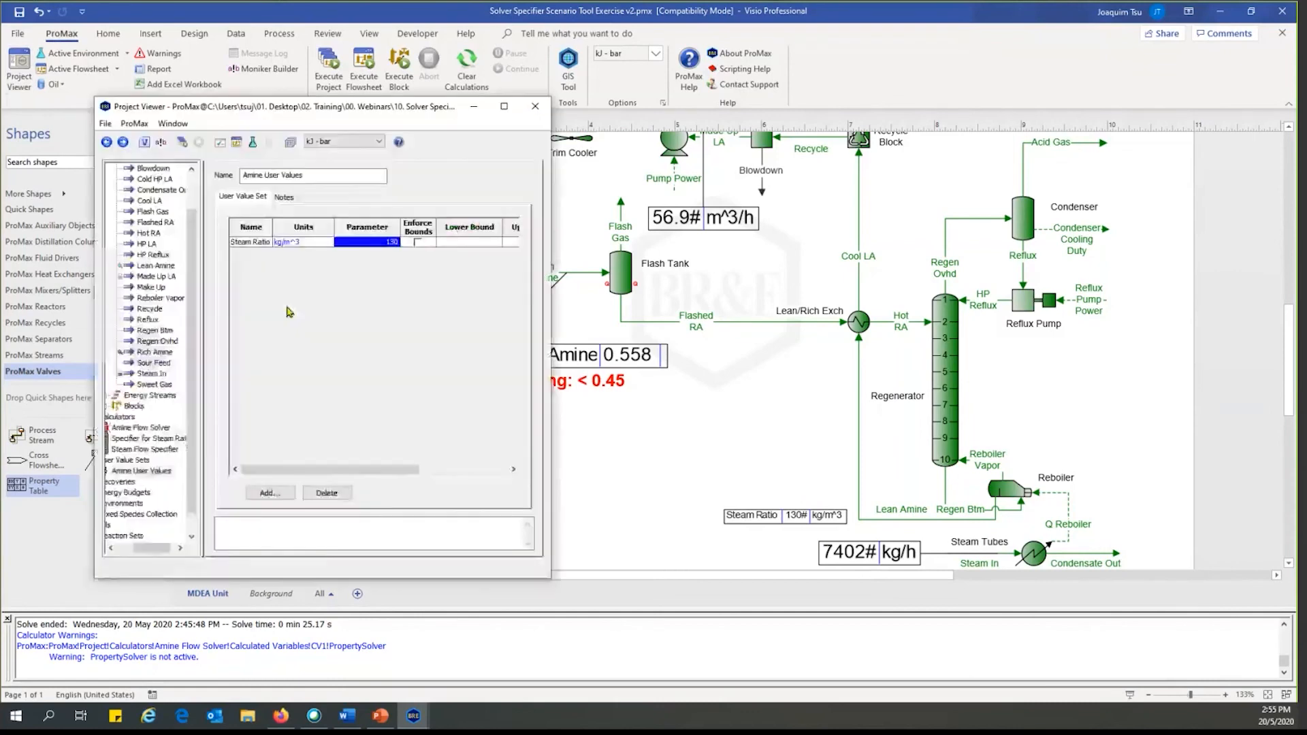
pyautogui.moveTo(552, 220); pyautogui.dragTo(735, 204)
pyautogui.click(271, 493)
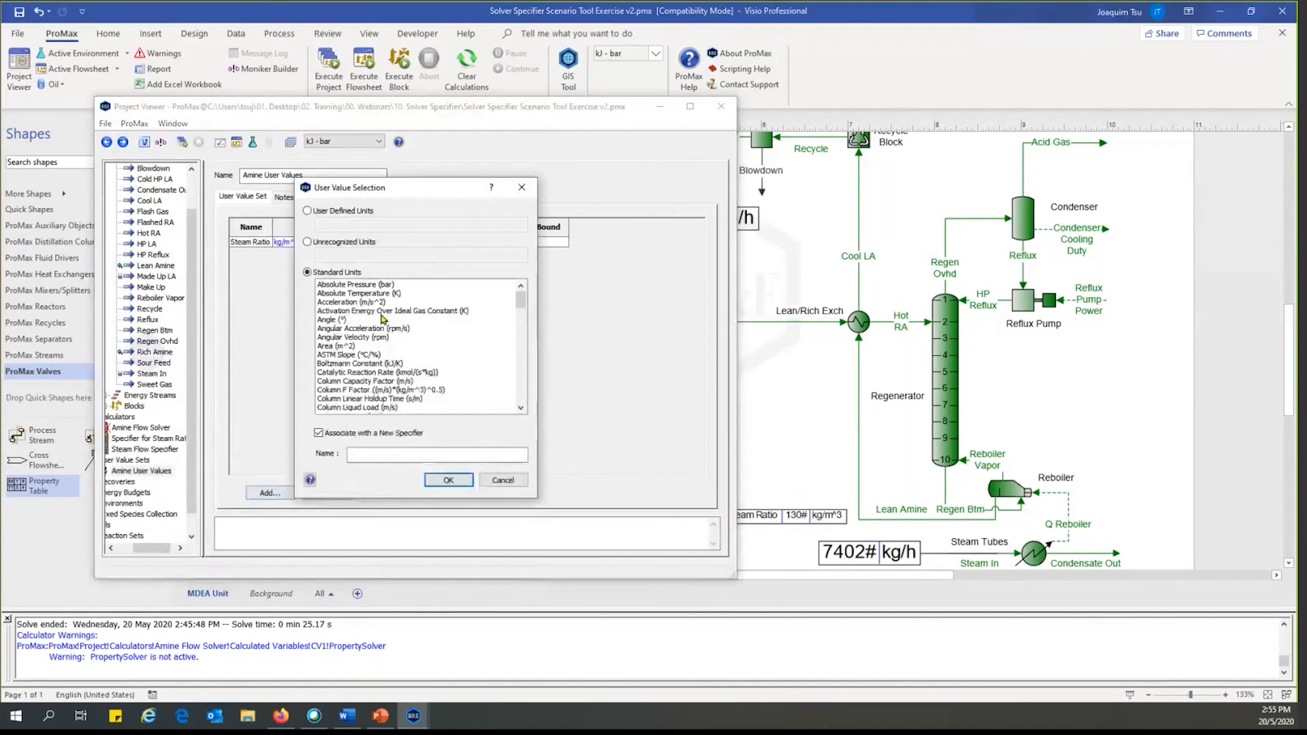
pyautogui.click(360, 435)
pyautogui.write('Target Rich Loading')
pyautogui.click(325, 211)
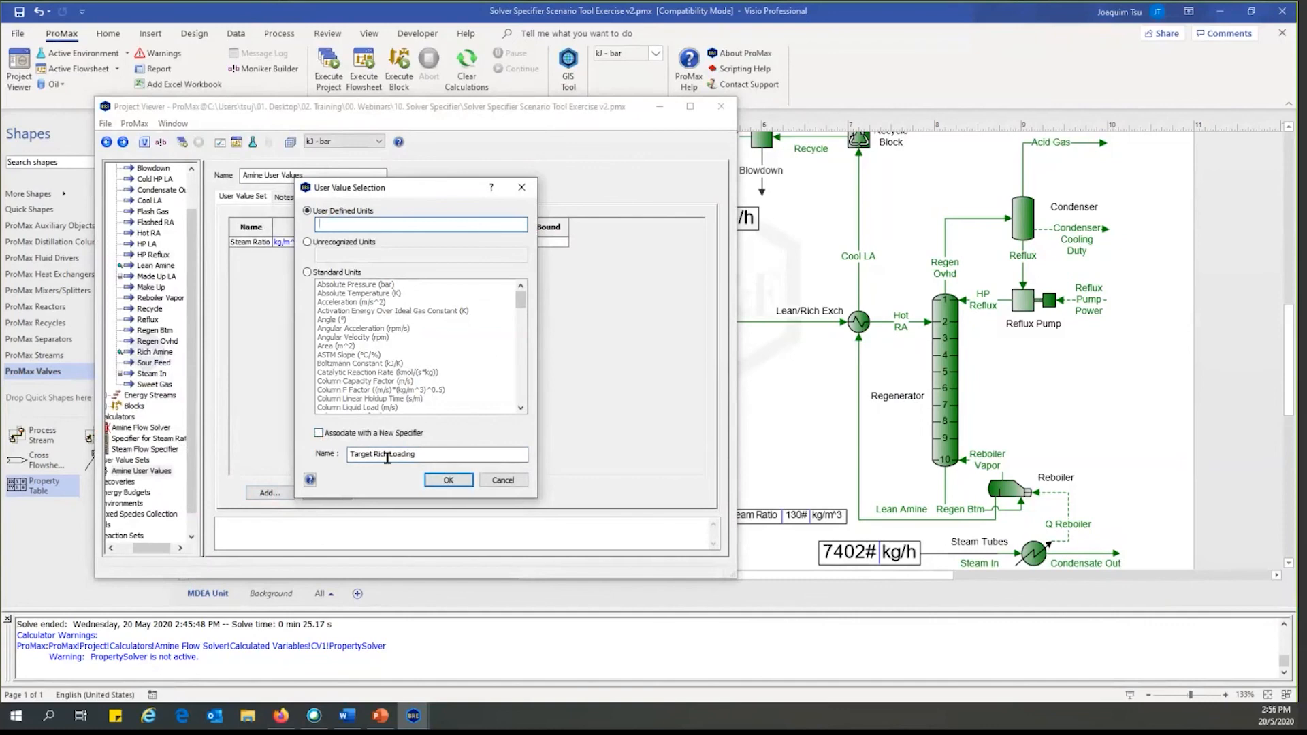
pyautogui.click(449, 480)
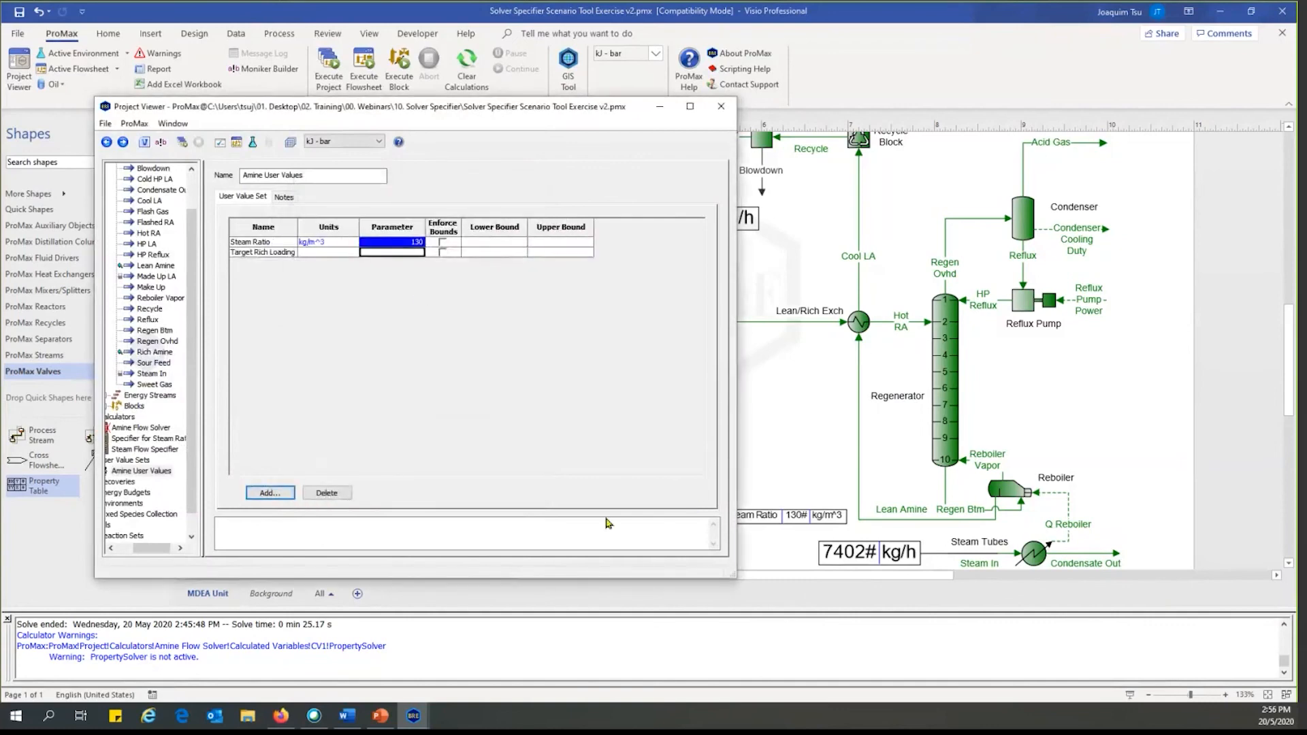
# - Set the Target Rich Loading parameter to 0.45 and copy its moniker to the clipboard
pyautogui.write('0.45')
pyautogui.rightClick(386, 259)
pyautogui.click(457, 429)
# - Open the Amine Flow Solver through the Made Up LA stream and add the copied moniker as a measured variable named TargetRL
pyautogui.click(817, 396)
pyautogui.scroll(3, 808, 377)
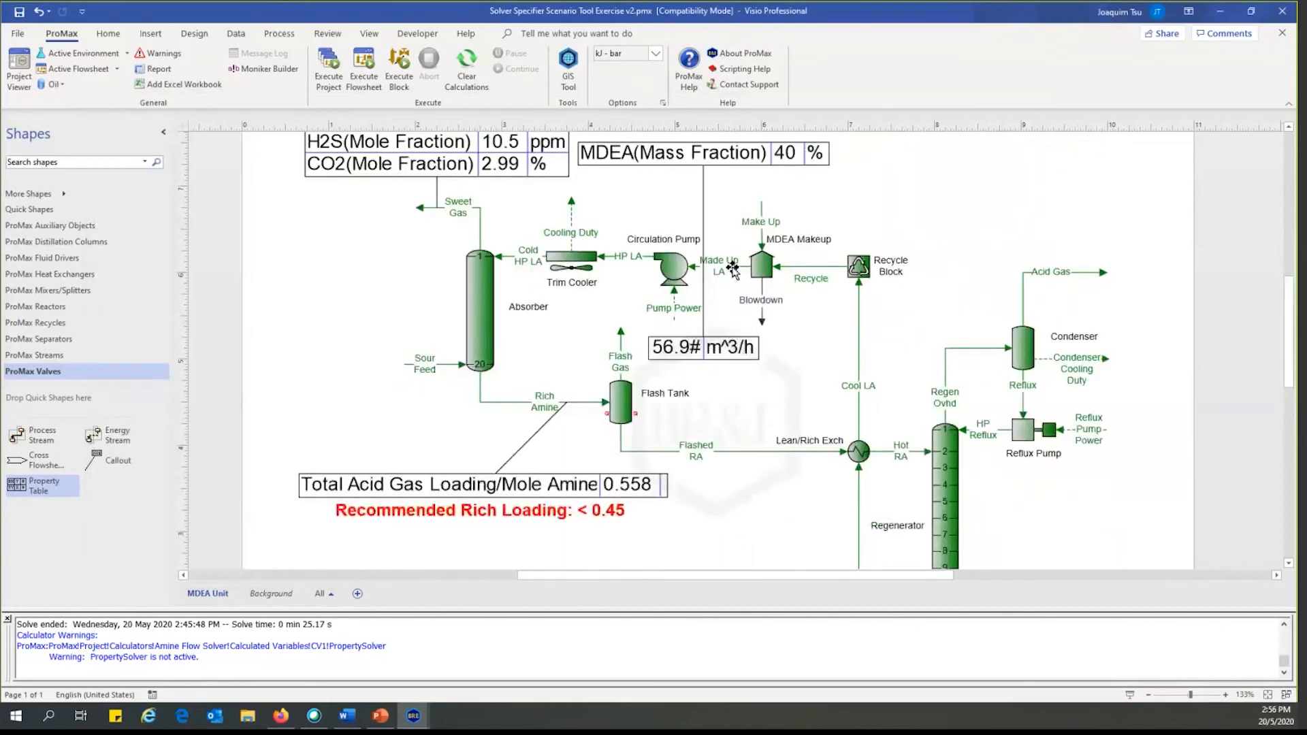
pyautogui.doubleClick(732, 269)
pyautogui.doubleClick(471, 380)
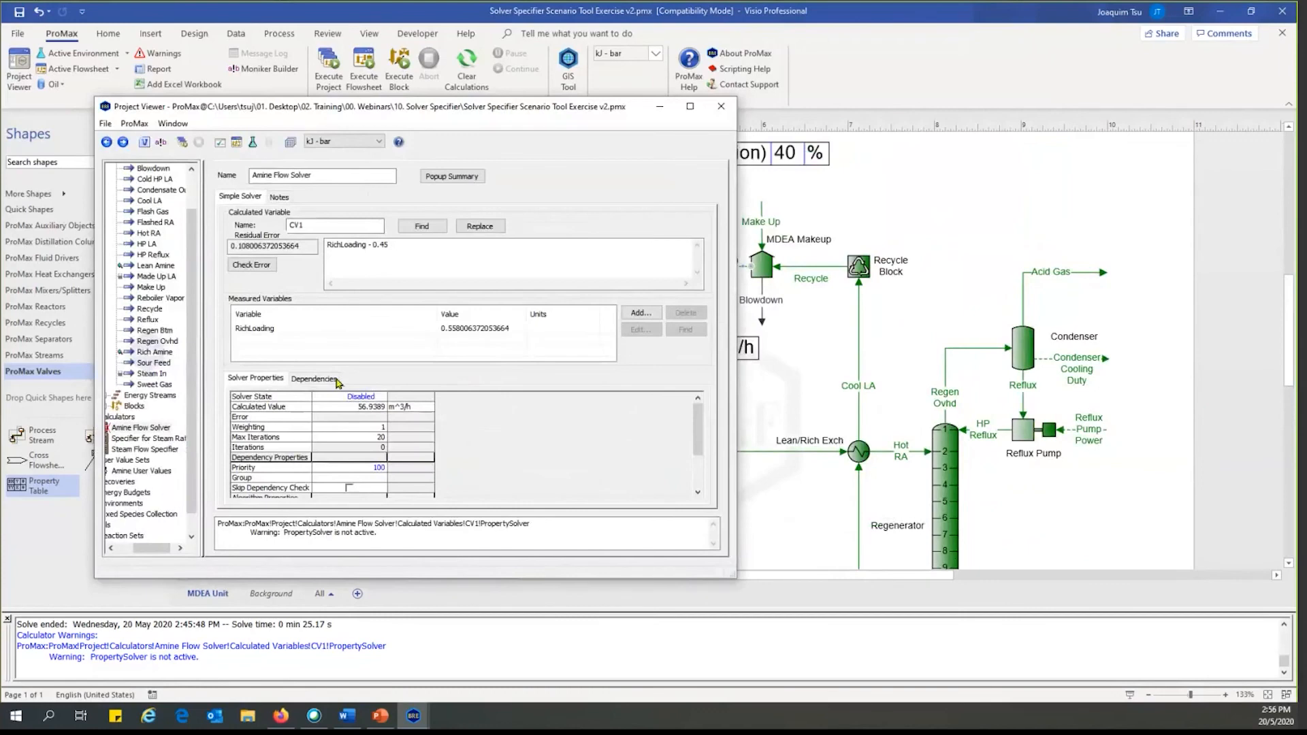
pyautogui.doubleClick(378, 245)
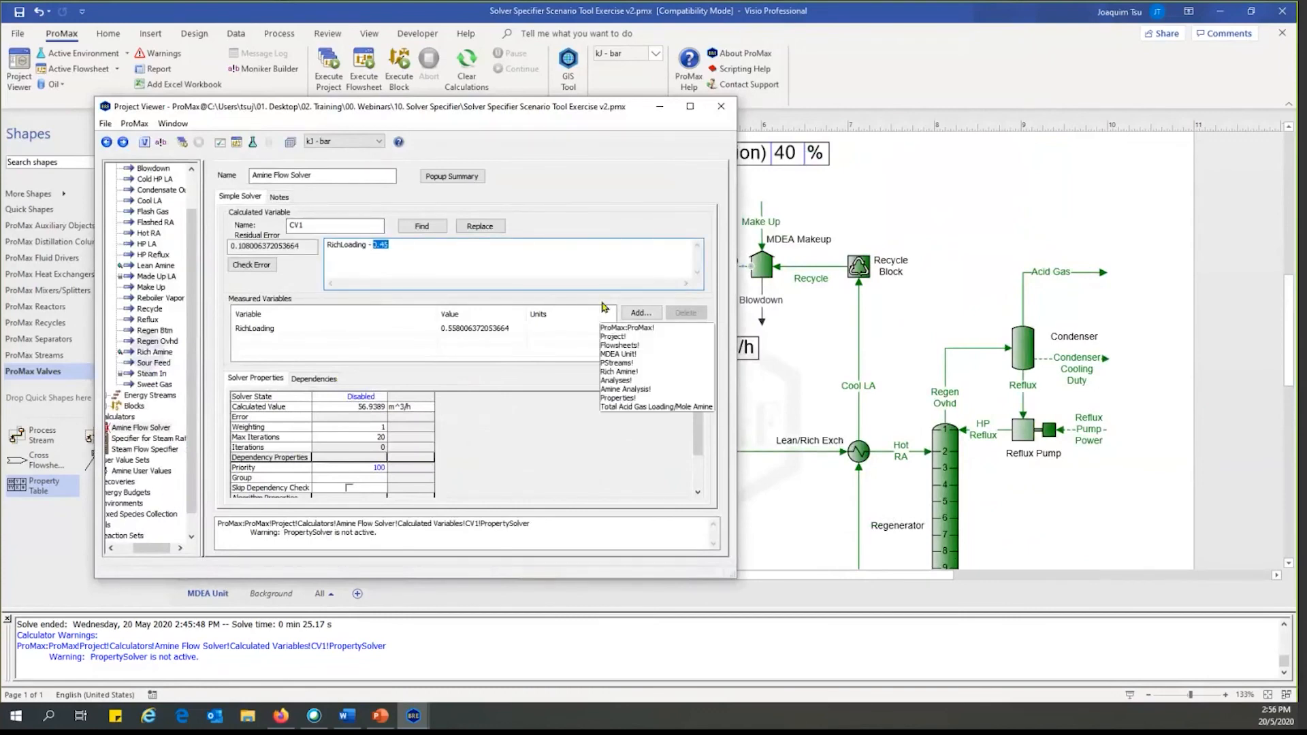
pyautogui.click(657, 313)
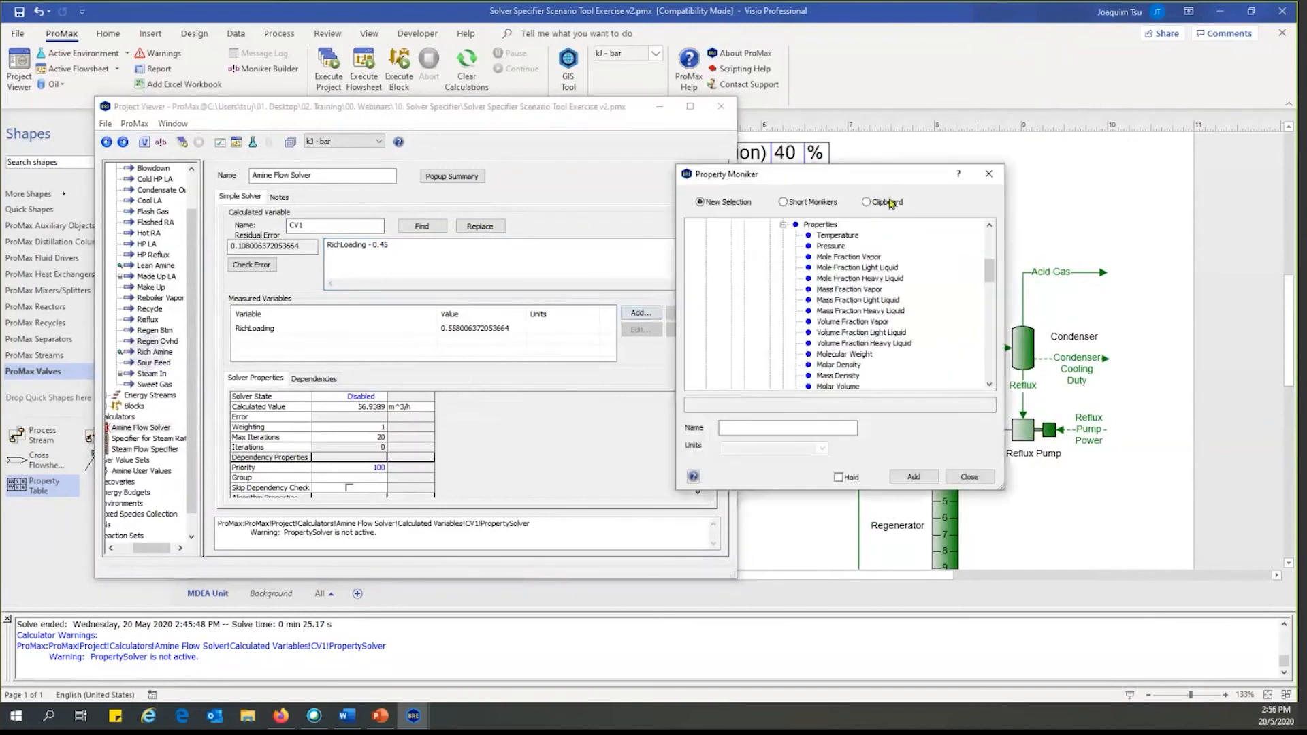
pyautogui.click(866, 203)
pyautogui.click(836, 427)
pyautogui.write('0')
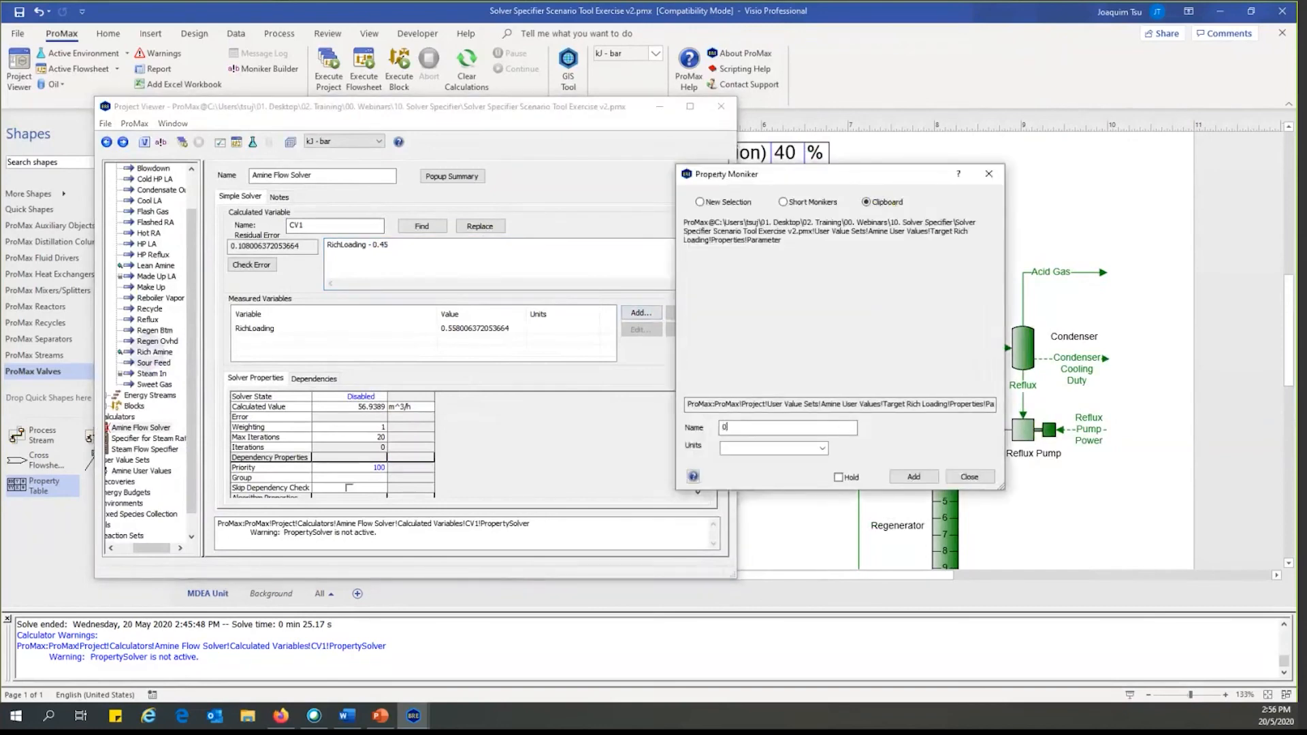
pyautogui.press('BackSpace')
pyautogui.write('TargetRL')
pyautogui.click(914, 476)
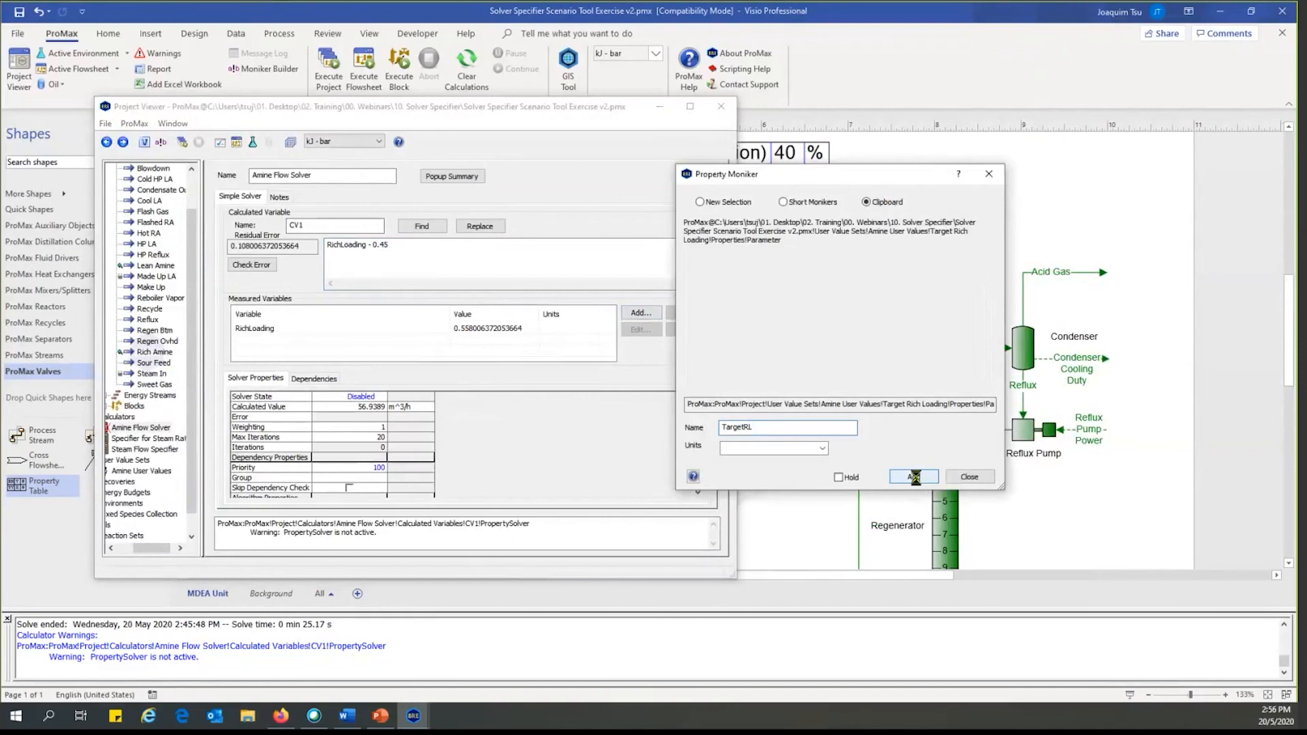
# - Replace the constant 0.45 in the Amine Flow Solver expression with TargetRL and return to the Amine User Values set
pyautogui.click(393, 245)
pyautogui.moveTo(393, 246); pyautogui.dragTo(373, 246)
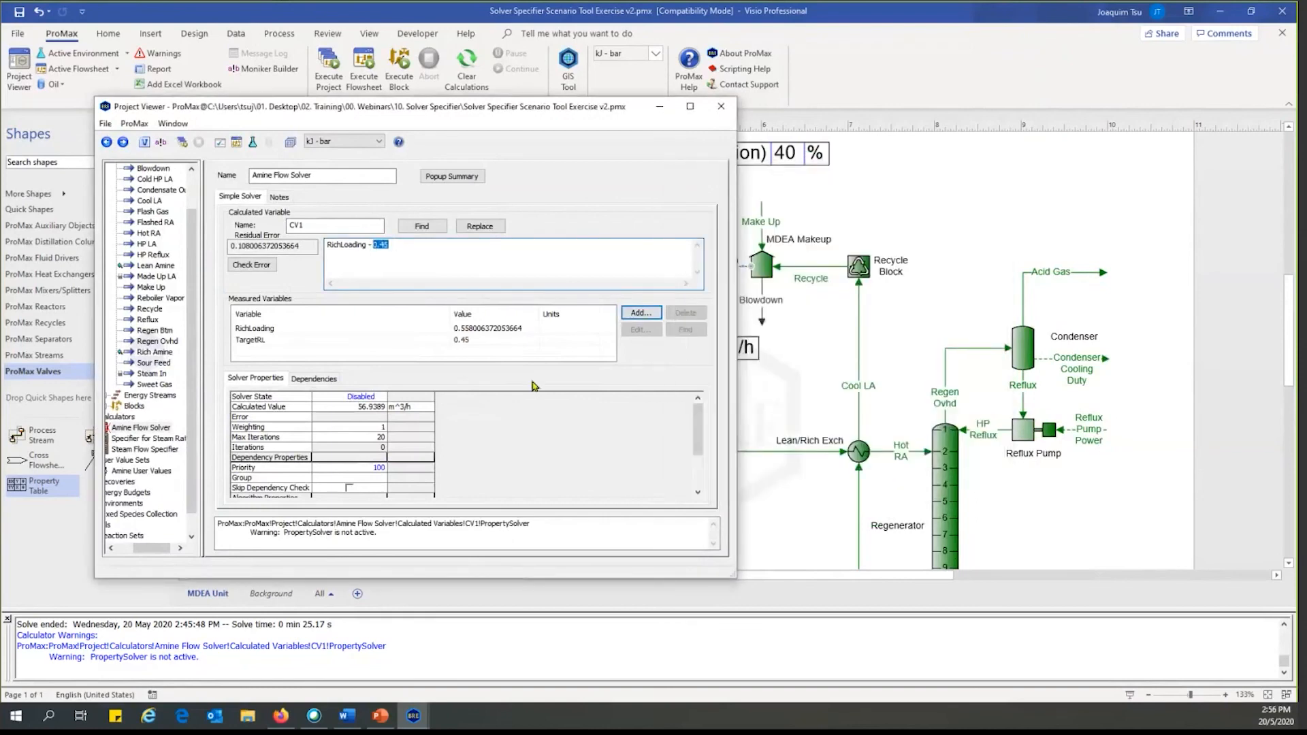
pyautogui.write('TargetRL')
pyautogui.click(107, 143)
pyautogui.click(143, 145)
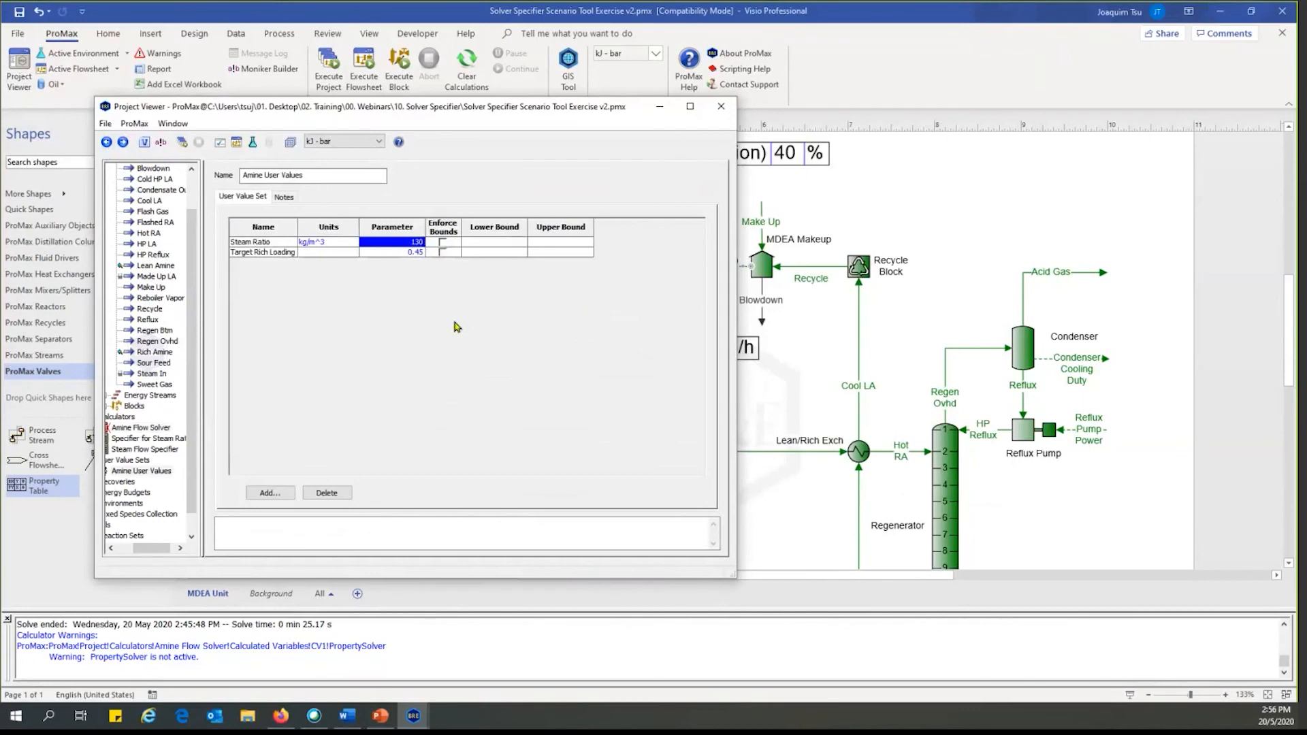
# - Switch to the Book1 workbook in Excel, open the ProMax Scenario Tool, and select cell E4 in the Rich Loading column
pyautogui.scroll(3, 422, 320)
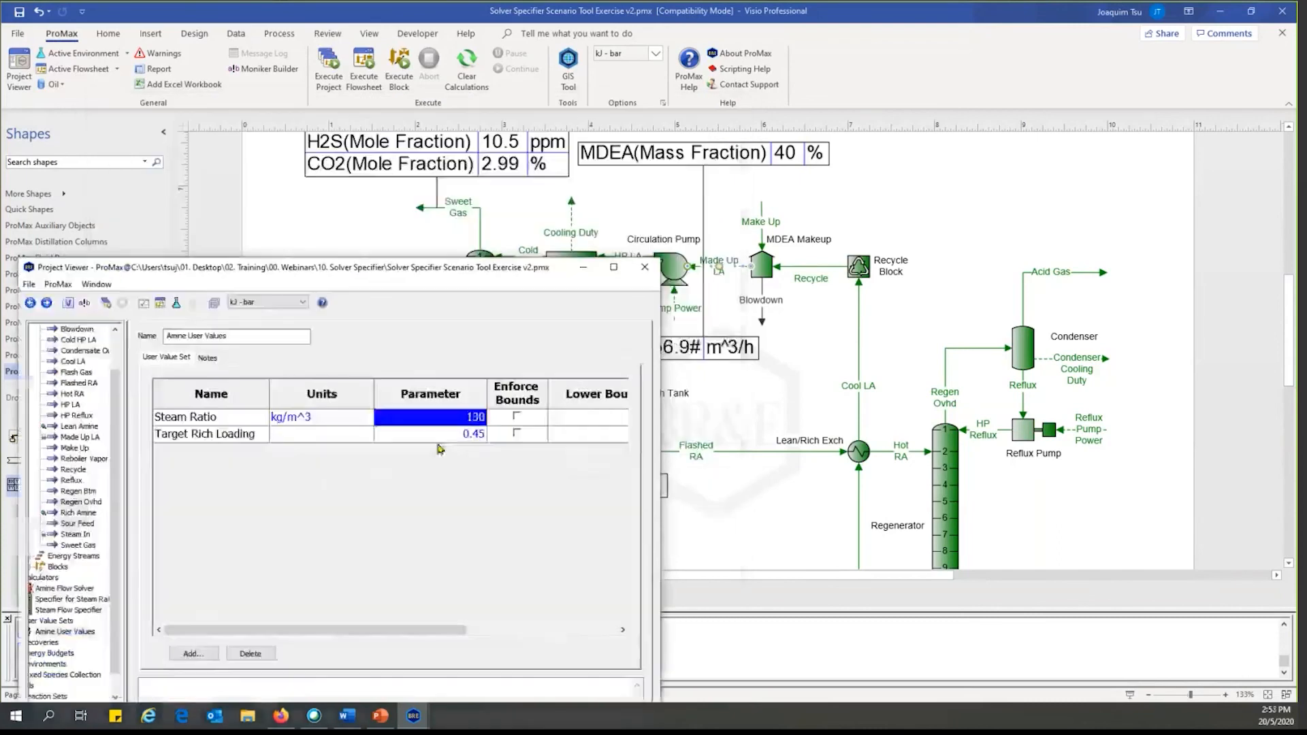
pyautogui.click(436, 439)
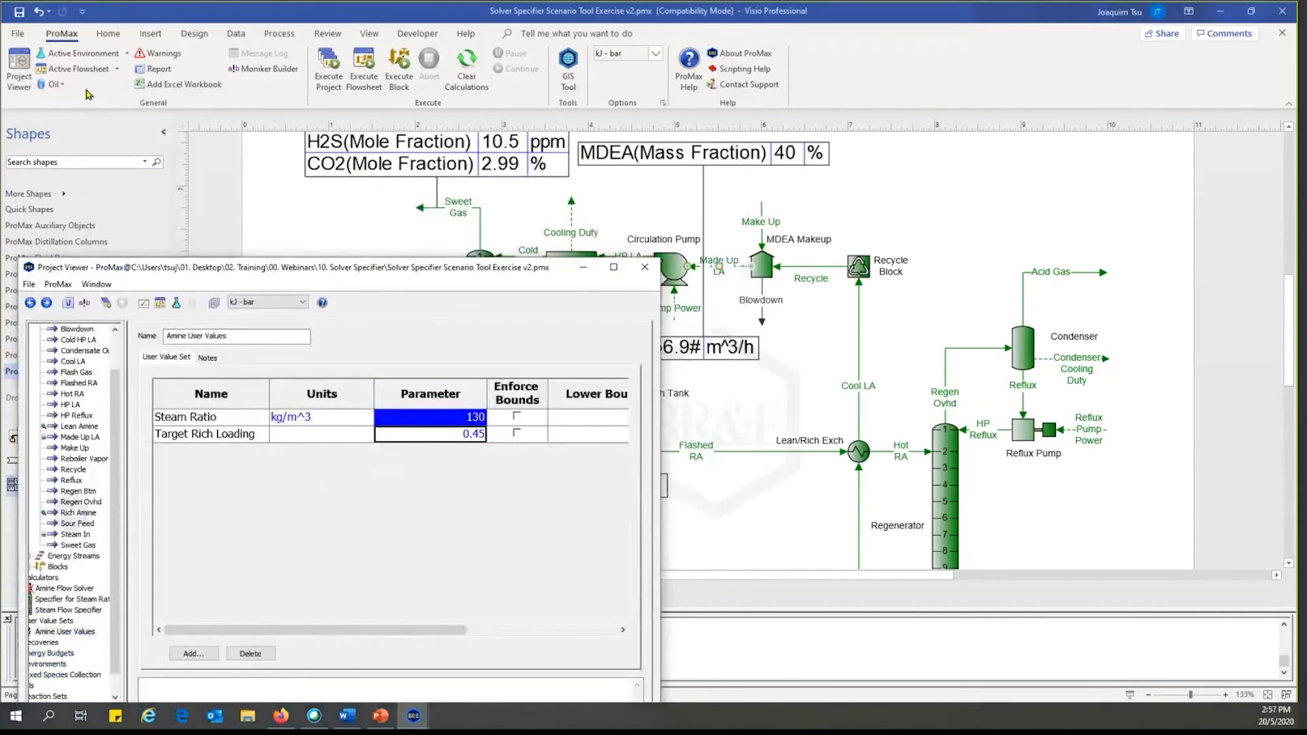
pyautogui.moveTo(412, 716)
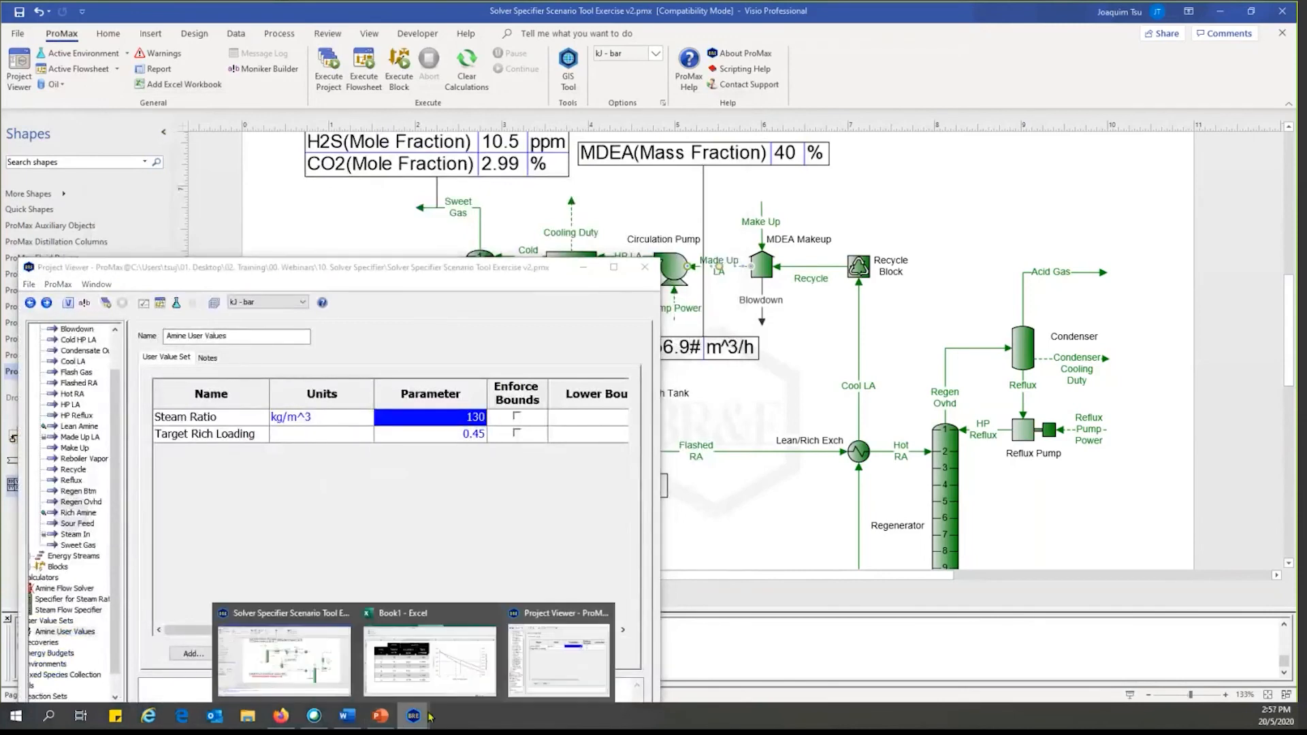
pyautogui.click(446, 657)
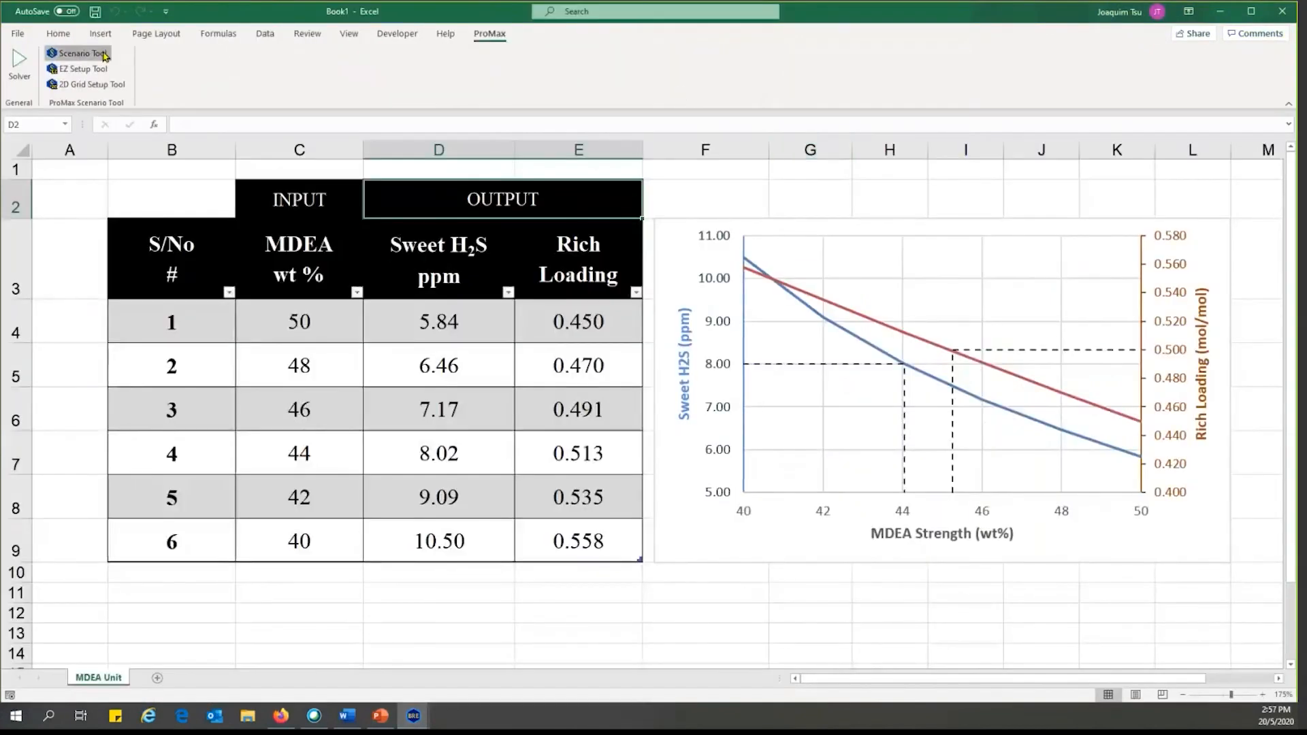
pyautogui.click(78, 53)
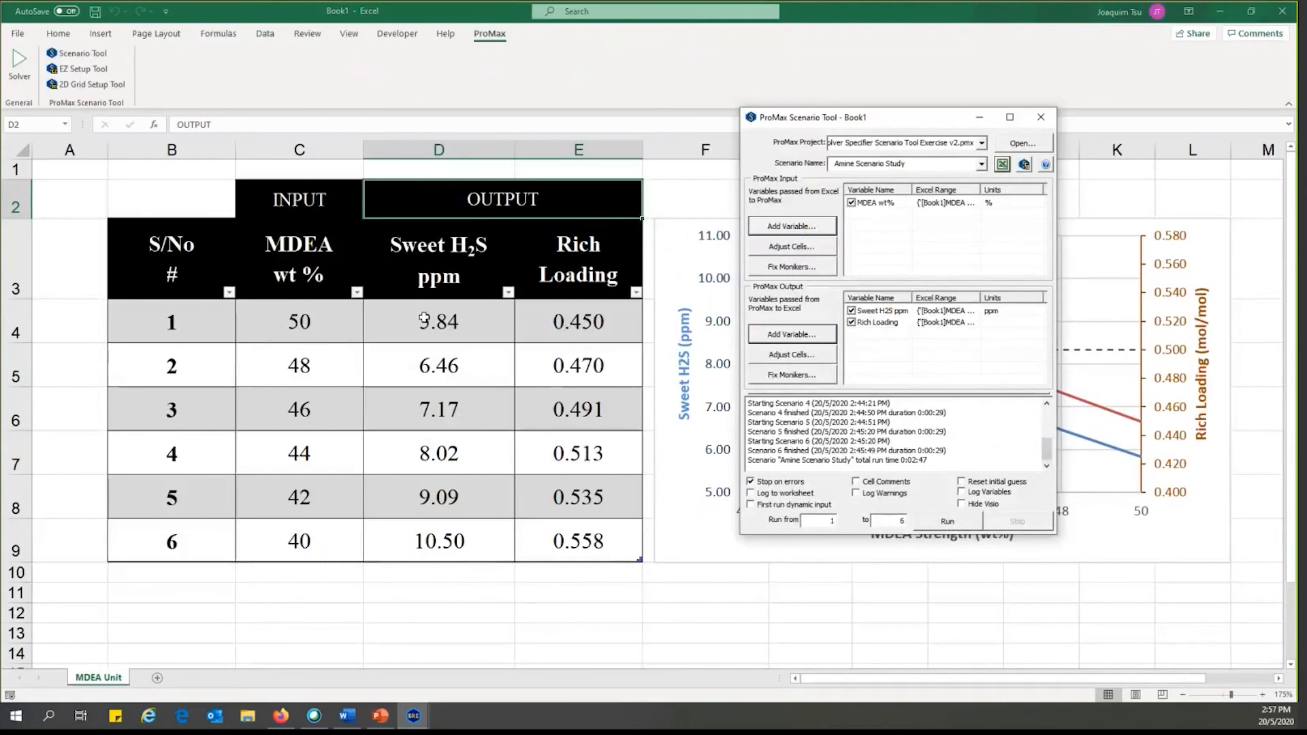
pyautogui.click(589, 315)
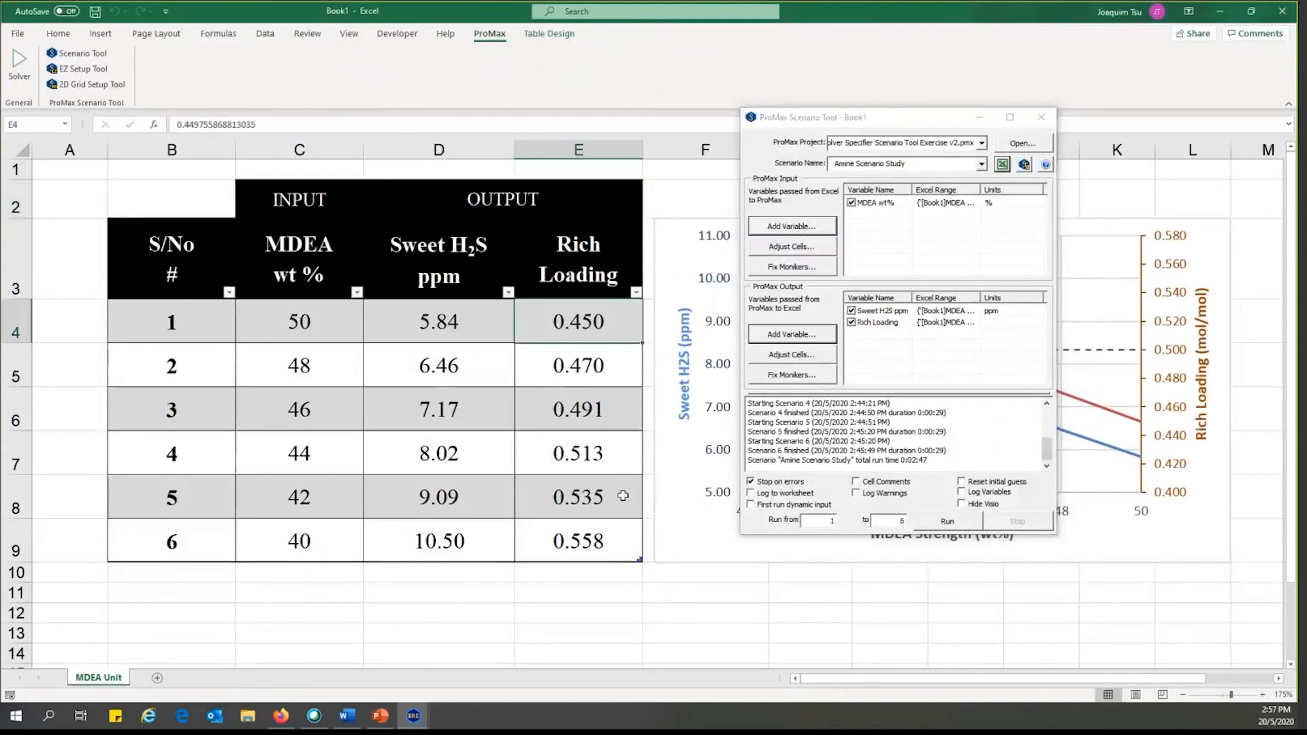